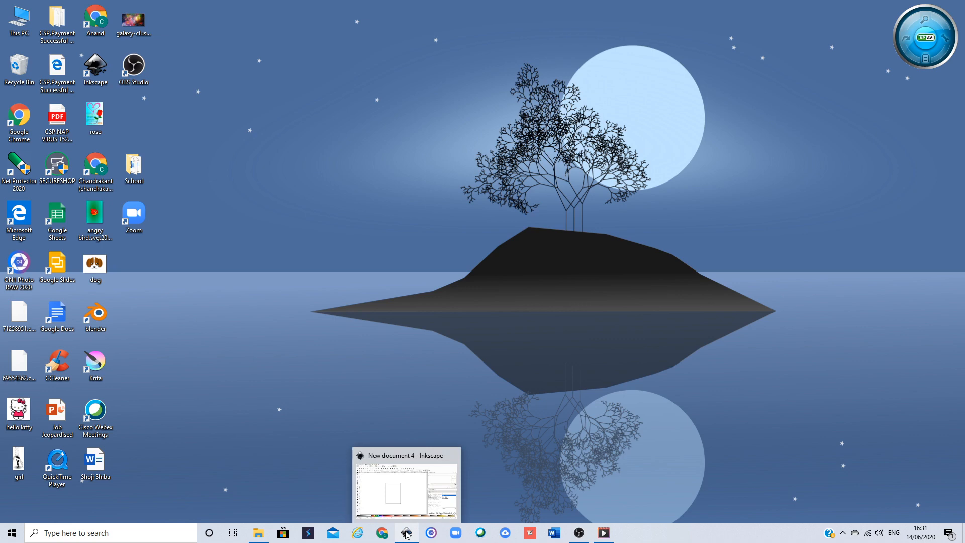
# - Switch to the open Inkscape document and set its display units to px in the document properties
pyautogui.click(401, 535)
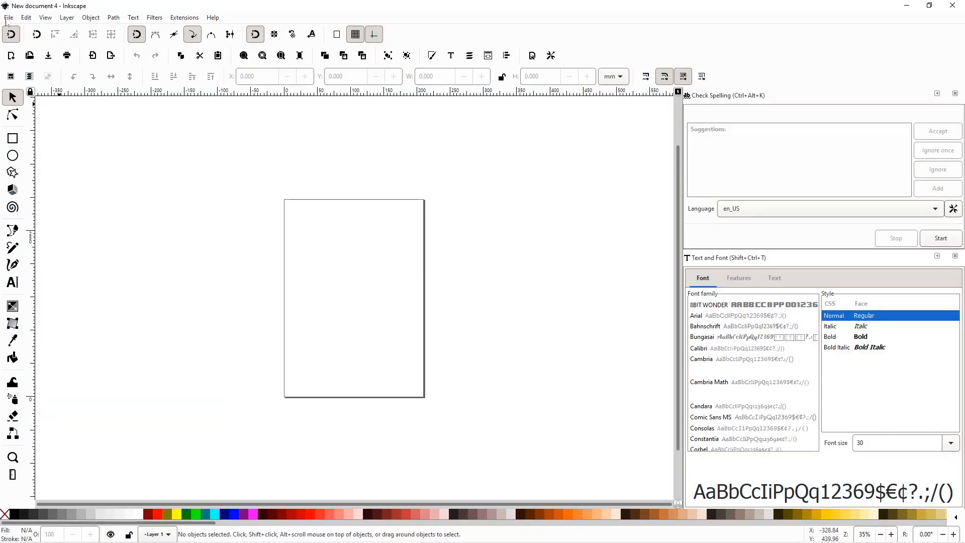
pyautogui.click(8, 18)
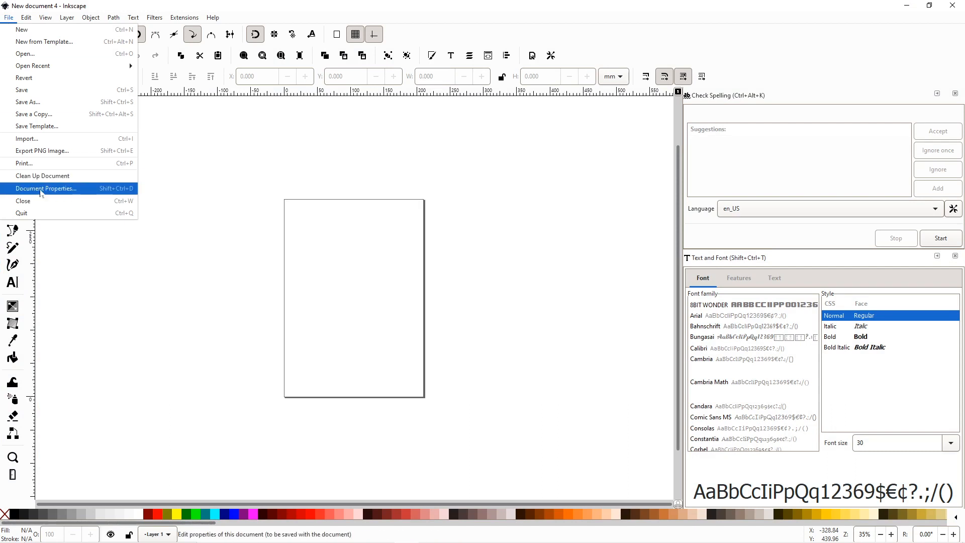
pyautogui.click(41, 188)
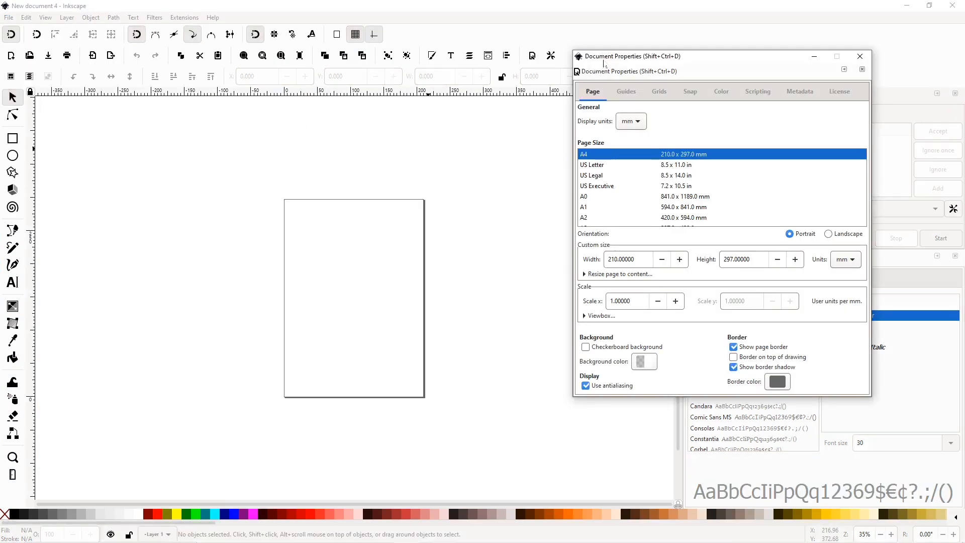
pyautogui.moveTo(605, 63); pyautogui.dragTo(438, 108)
pyautogui.click(463, 166)
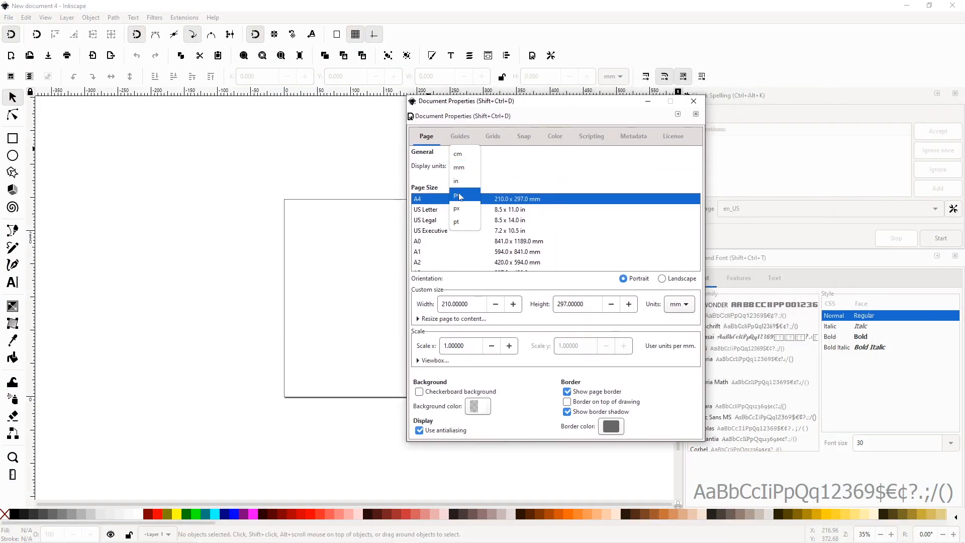
pyautogui.click(456, 209)
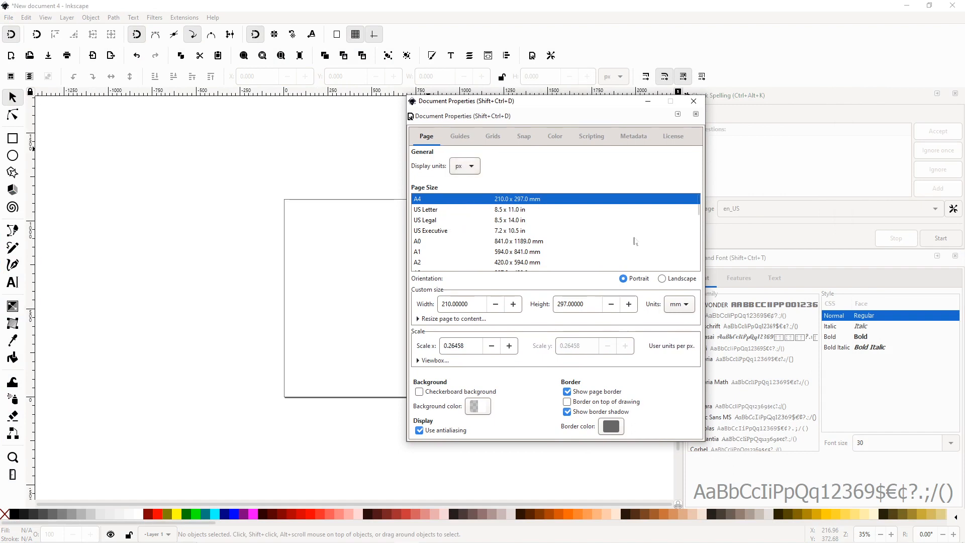
# - Set the page orientation to landscape, turn off the page border and close the document properties
pyautogui.click(674, 281)
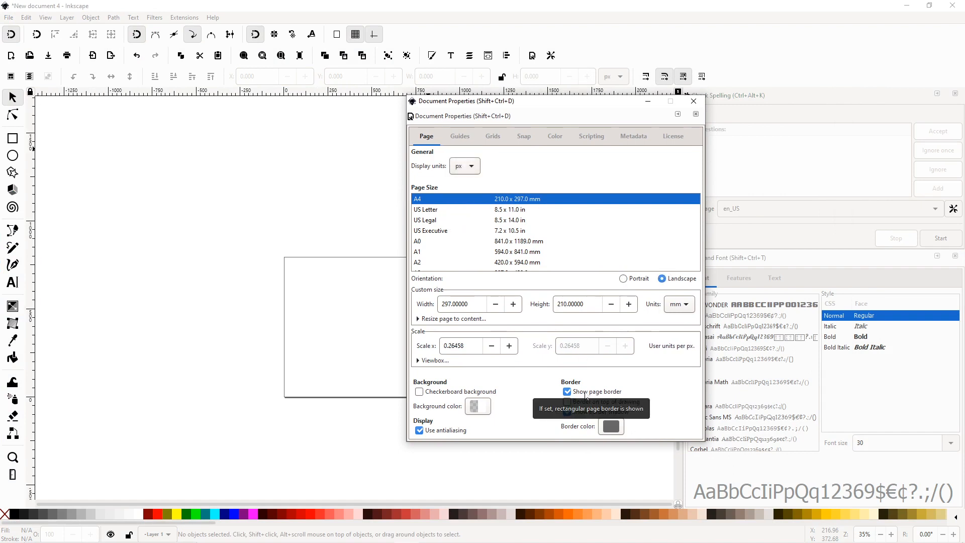
pyautogui.click(586, 396)
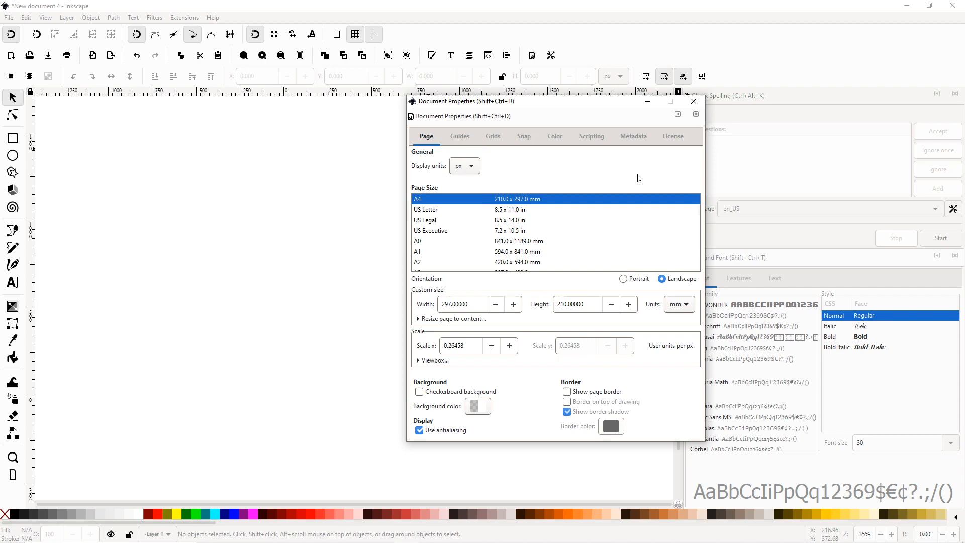
pyautogui.click(695, 100)
# - Set the canvas zoom to 100% and check which interface bars are set to be shown
pyautogui.click(45, 18)
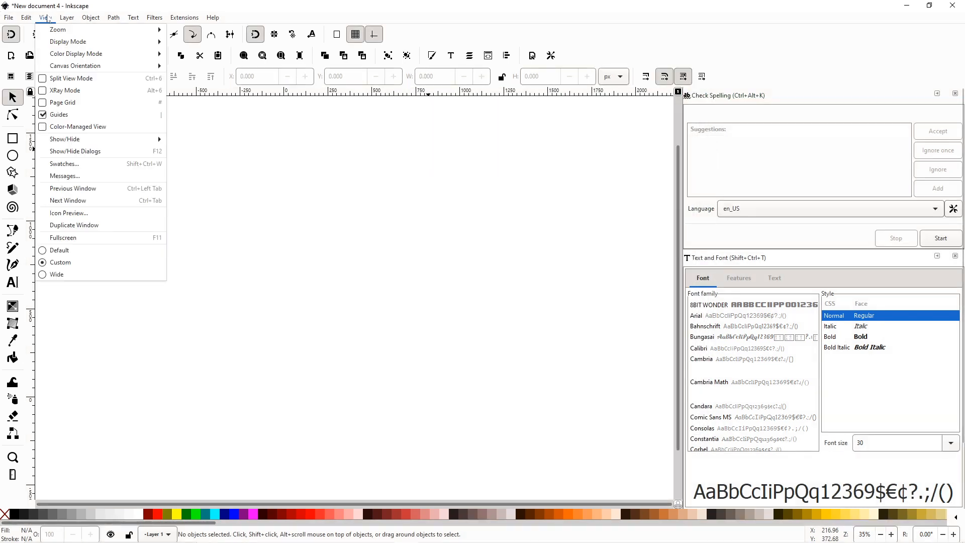
pyautogui.moveTo(49, 32)
pyautogui.click(229, 59)
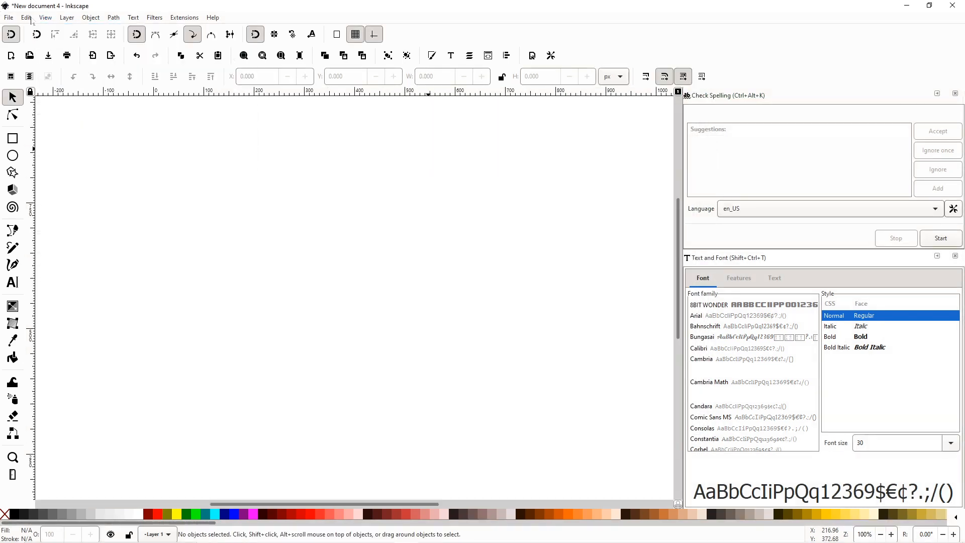
pyautogui.click(45, 17)
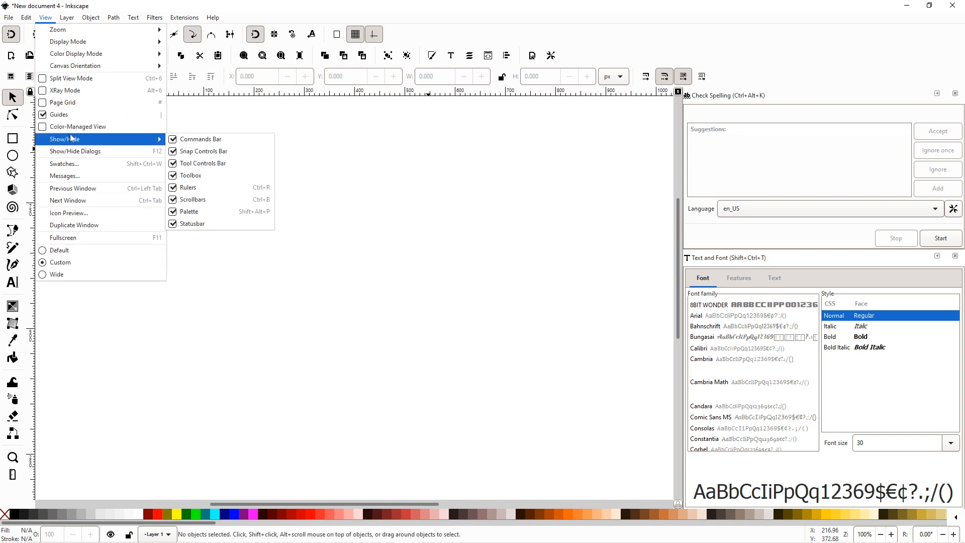
pyautogui.moveTo(139, 141)
pyautogui.click(414, 121)
# - Open Align and Distribute with alignment relative to Last selected, and open the Fill and Stroke settings
pyautogui.click(513, 57)
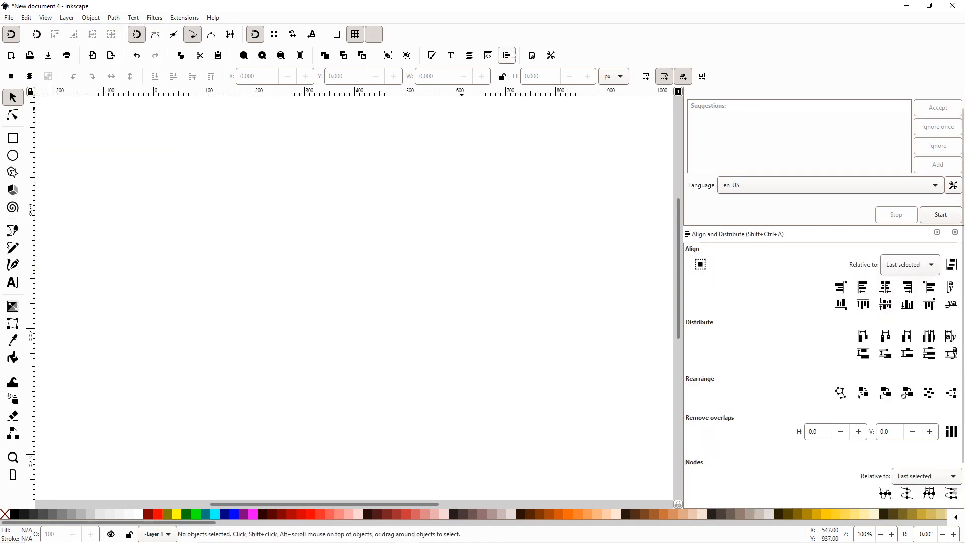
pyautogui.click(923, 267)
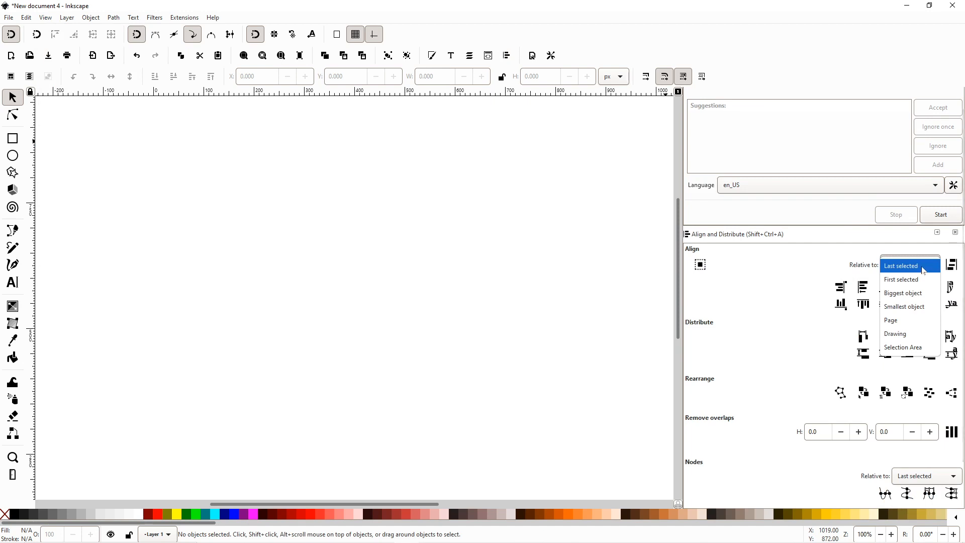
pyautogui.click(924, 267)
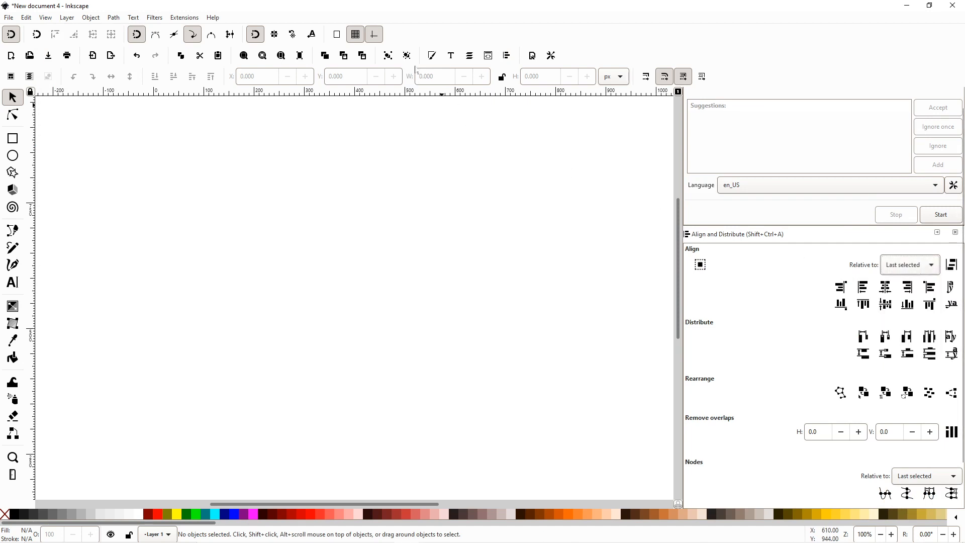
pyautogui.click(436, 60)
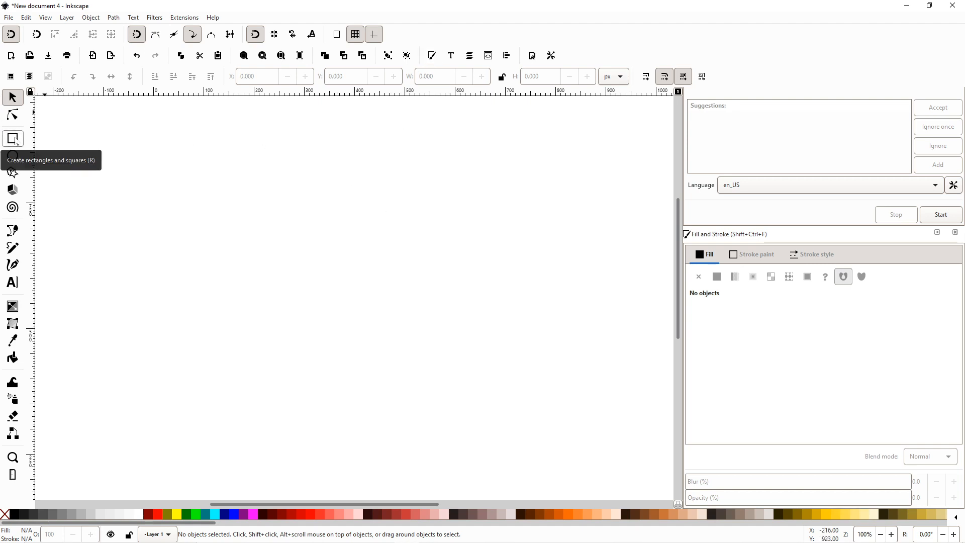
# - Draw a rectangle about 702 by 434 px on the canvas and fill it with black
pyautogui.click(14, 138)
pyautogui.moveTo(150, 145); pyautogui.dragTo(500, 361)
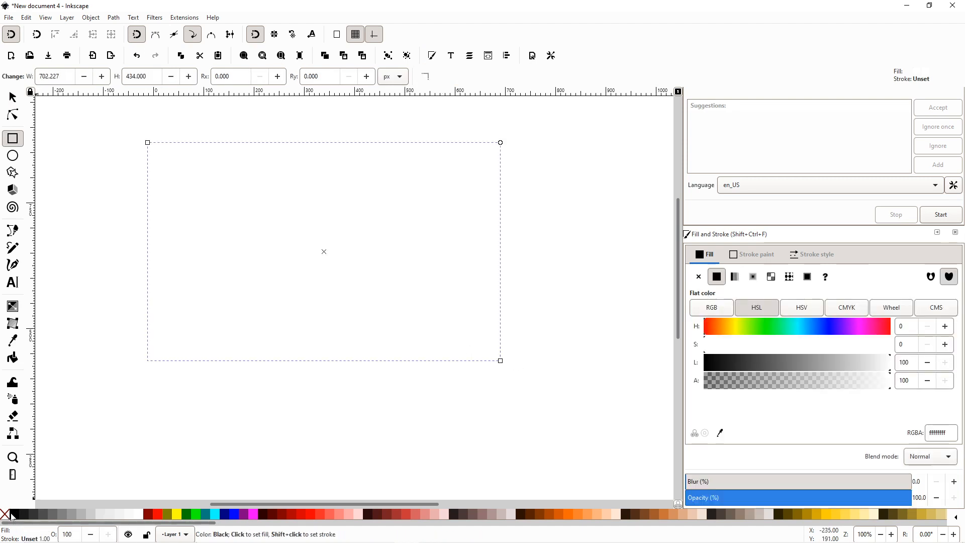
pyautogui.click(13, 513)
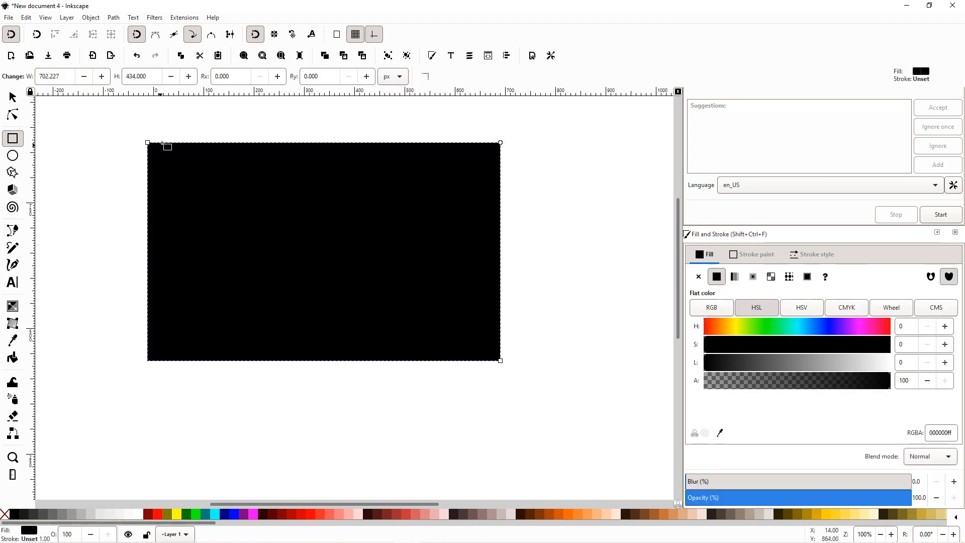
# - Set the black rectangle's width to 1900 px and its height to 1080 px
pyautogui.click(6, 103)
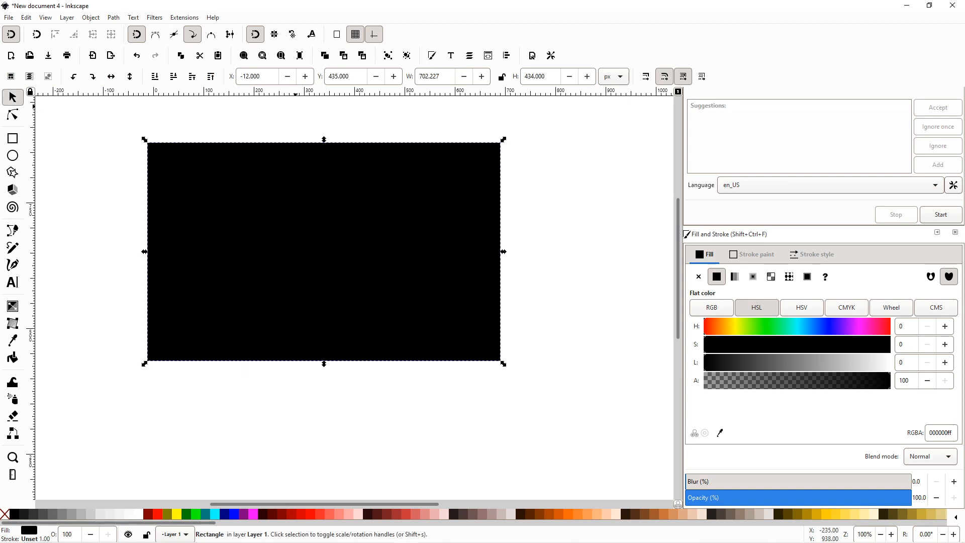
pyautogui.moveTo(441, 77); pyautogui.dragTo(419, 76)
pyautogui.press('BackSpace')
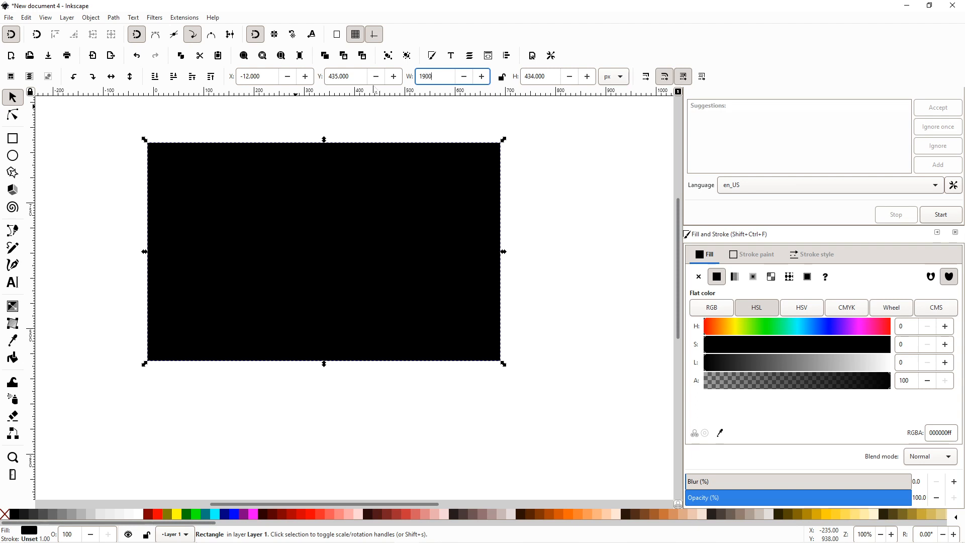
pyautogui.press('Return')
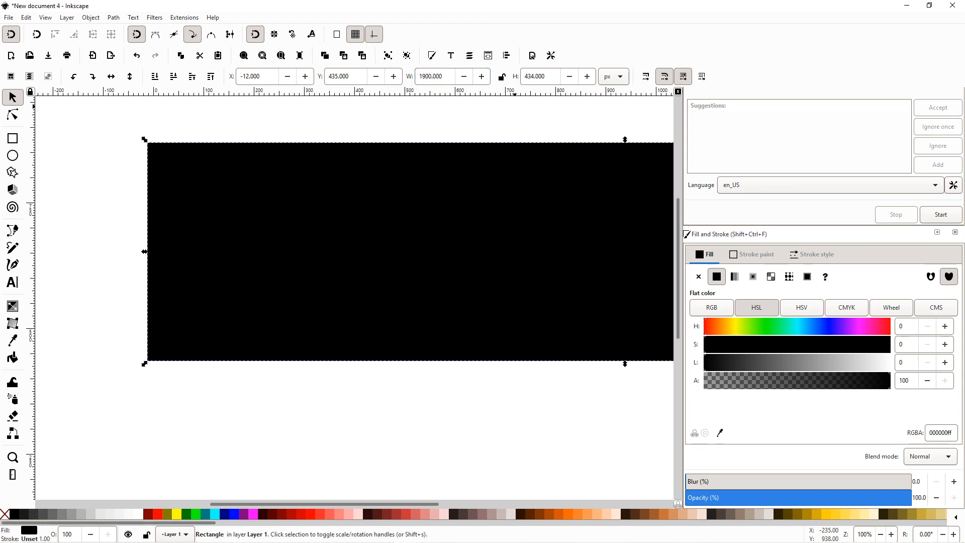
pyautogui.moveTo(546, 77); pyautogui.dragTo(521, 77)
pyautogui.press('BackSpace')
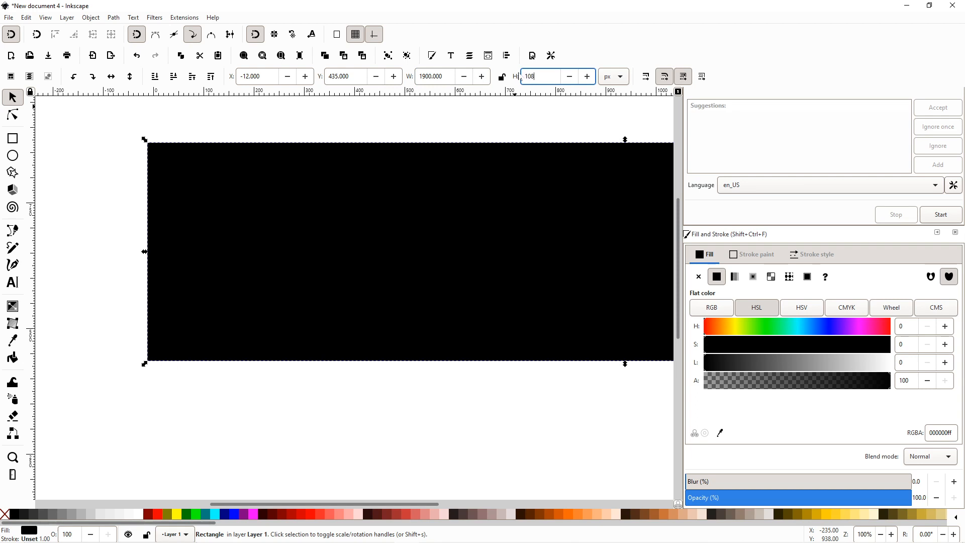
pyautogui.write('1080')
pyautogui.press('Return')
# - Move the rectangle to the middle of the visible canvas, at about X -547 px and Y -39 px
pyautogui.moveTo(485, 158); pyautogui.dragTo(327, 253)
pyautogui.scroll(-3, 329, 251)
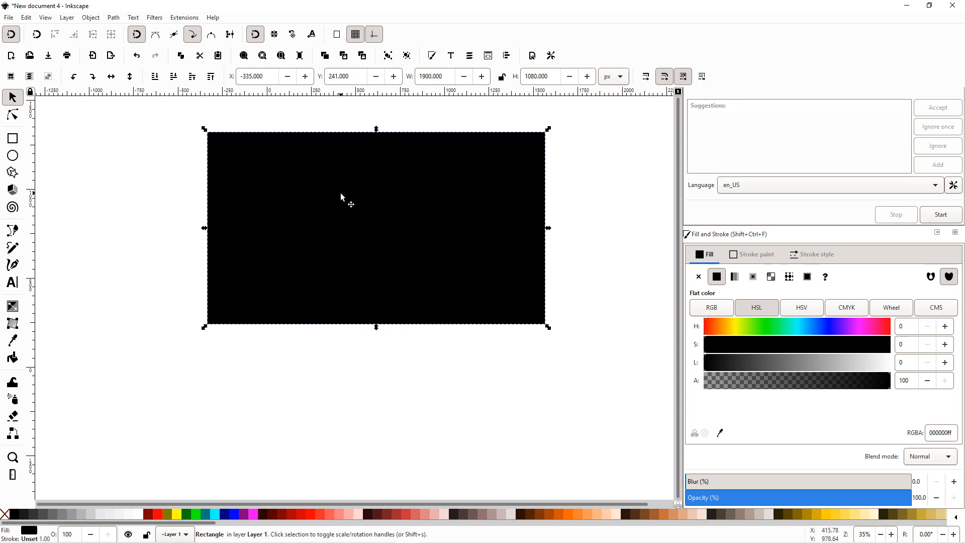
pyautogui.moveTo(339, 196); pyautogui.dragTo(231, 306)
pyautogui.moveTo(263, 276); pyautogui.dragTo(326, 236)
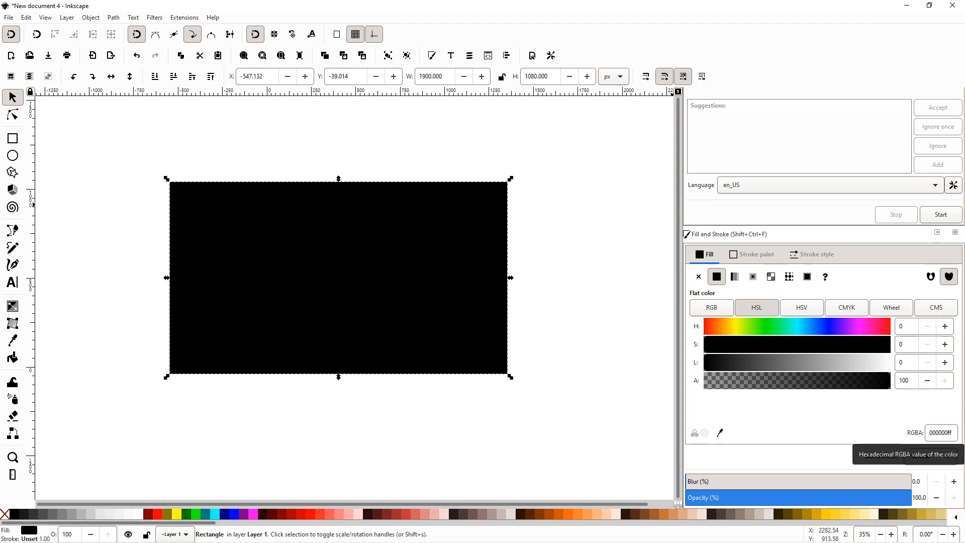
# - Change the rectangle's fill to the hex colour 4e6d9c at full opacity
pyautogui.click(940, 432)
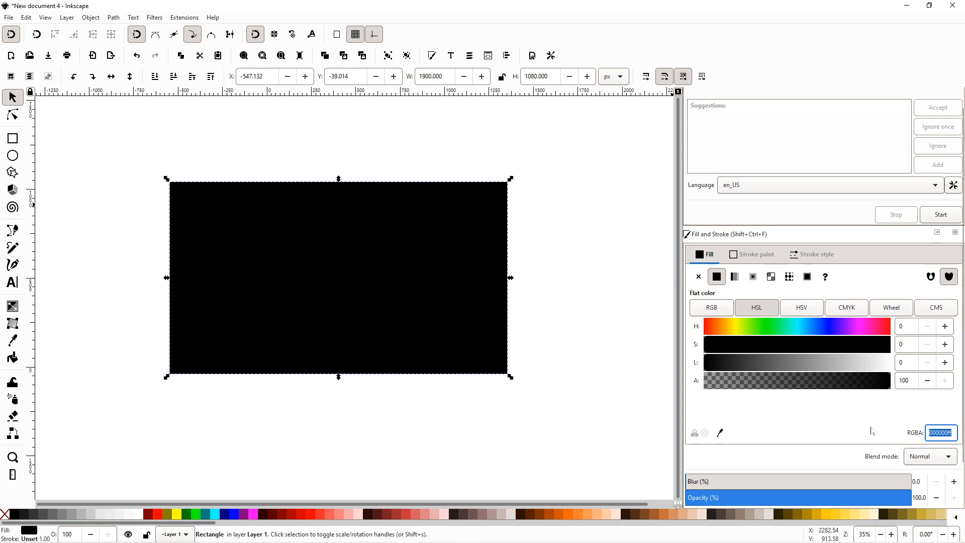
pyautogui.press('BackSpace')
pyautogui.write('4e')
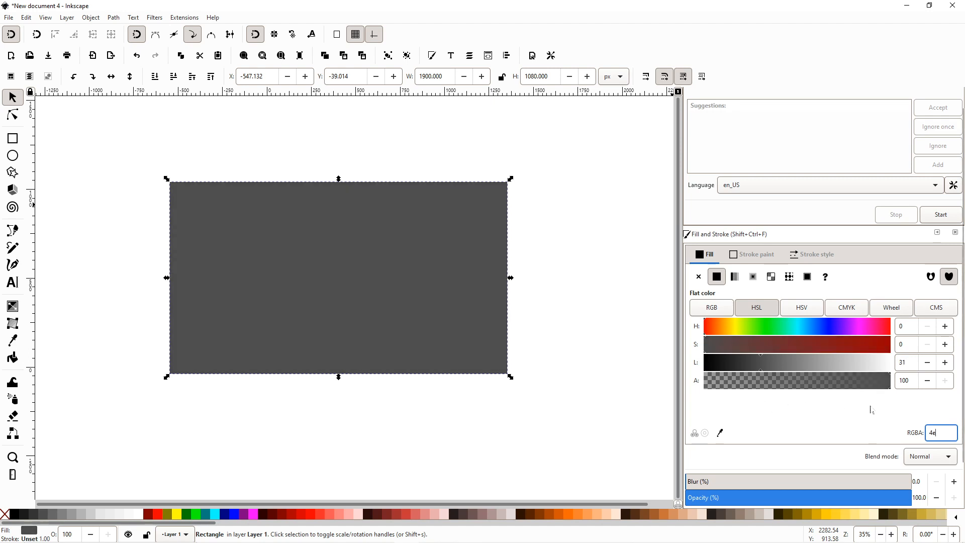
pyautogui.write('6')
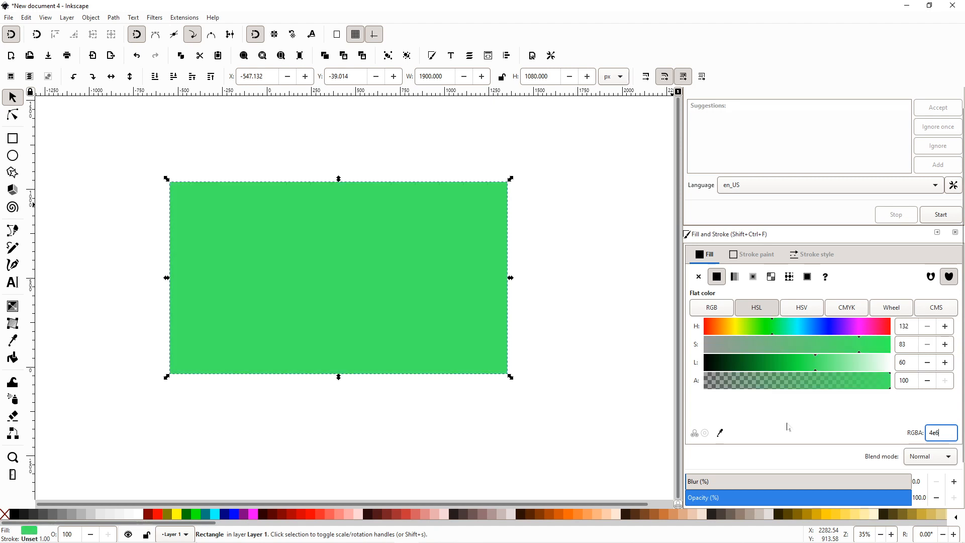
pyautogui.write('d')
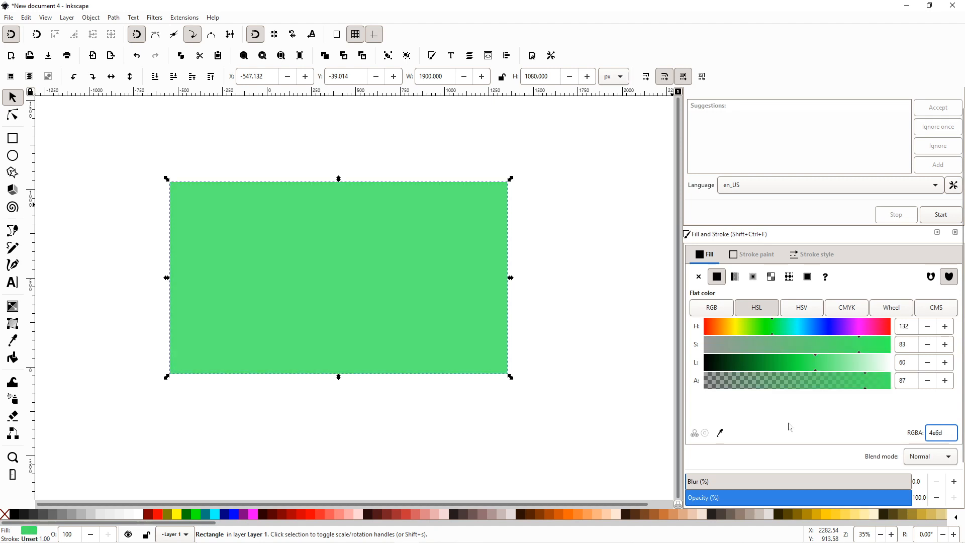
pyautogui.write('9c')
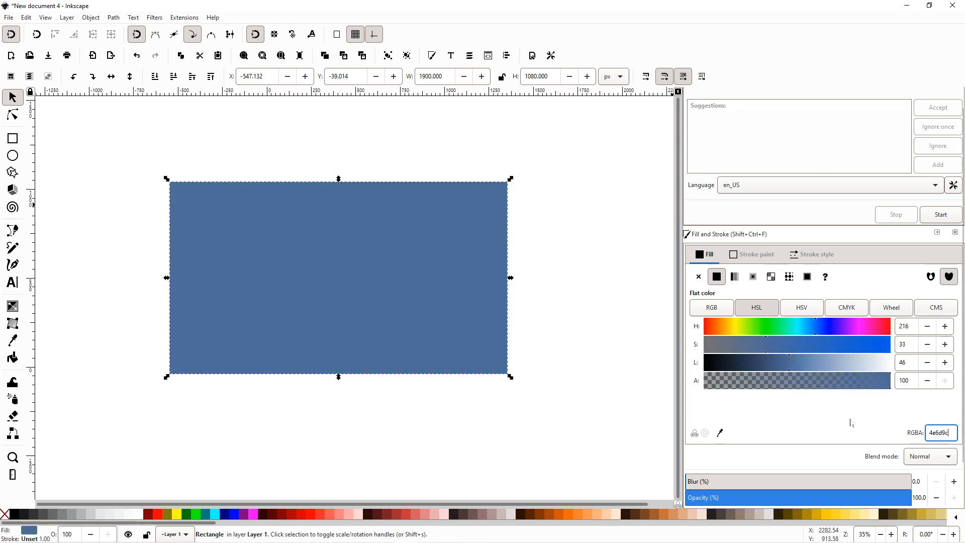
pyautogui.press('Return')
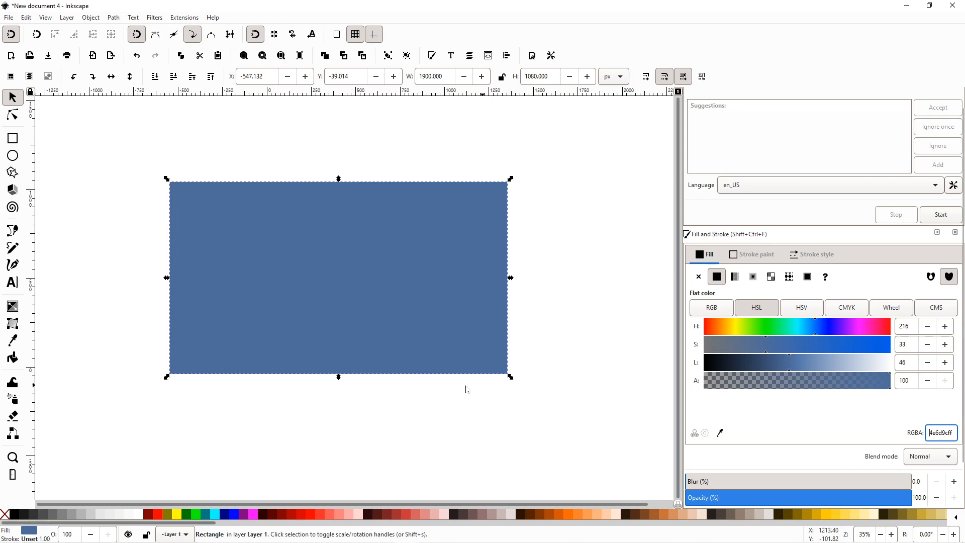
# - Duplicate the blue rectangle and set the copy's height to 540 px
pyautogui.rightClick(279, 246)
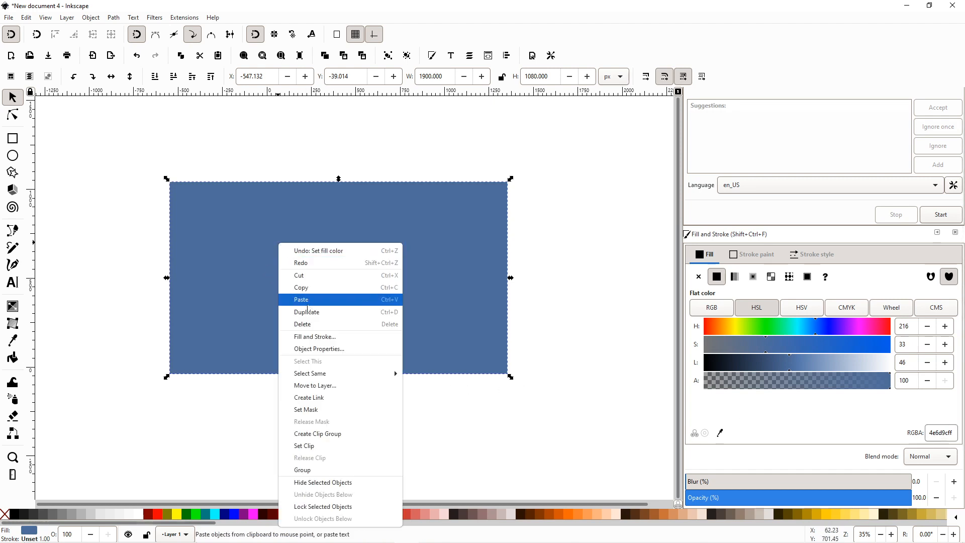
pyautogui.click(310, 313)
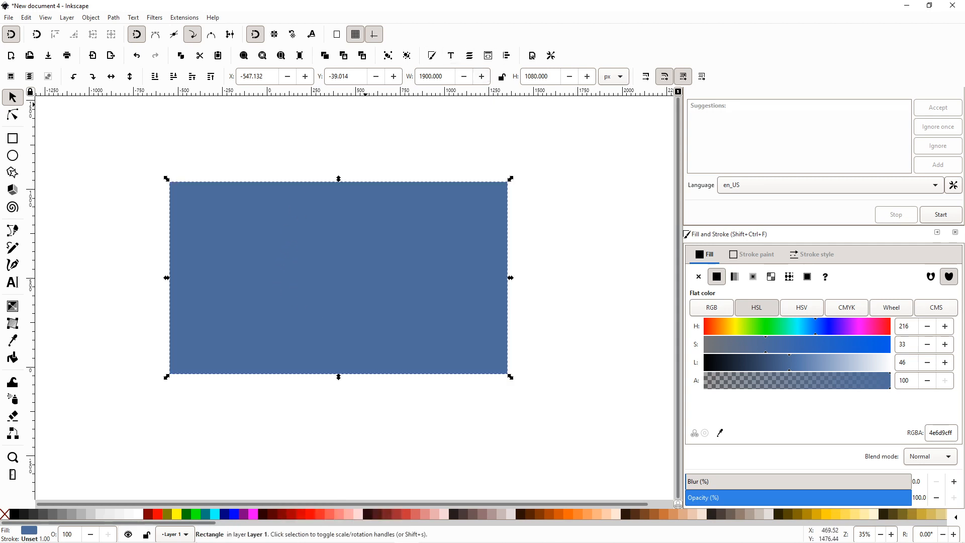
pyautogui.moveTo(550, 77); pyautogui.dragTo(498, 77)
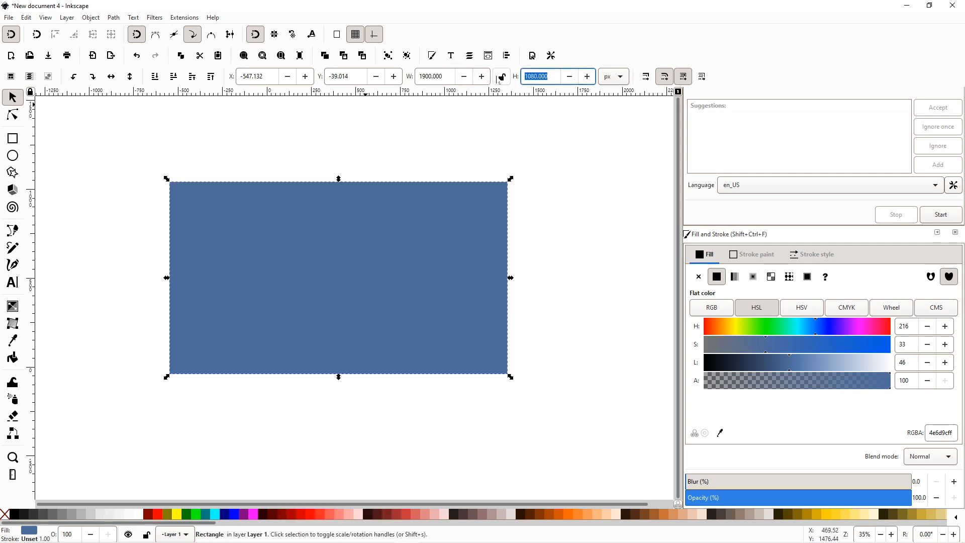
pyautogui.press('BackSpace')
pyautogui.write('540')
pyautogui.press('Return')
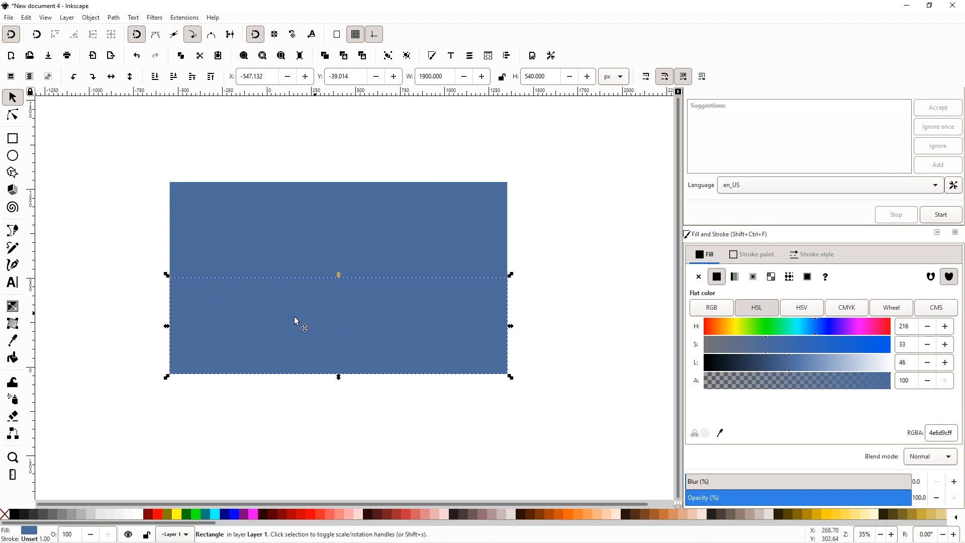
# - Apply a vertical linear gradient to the half-height copy, running from its top edge to its bottom edge
pyautogui.click(18, 311)
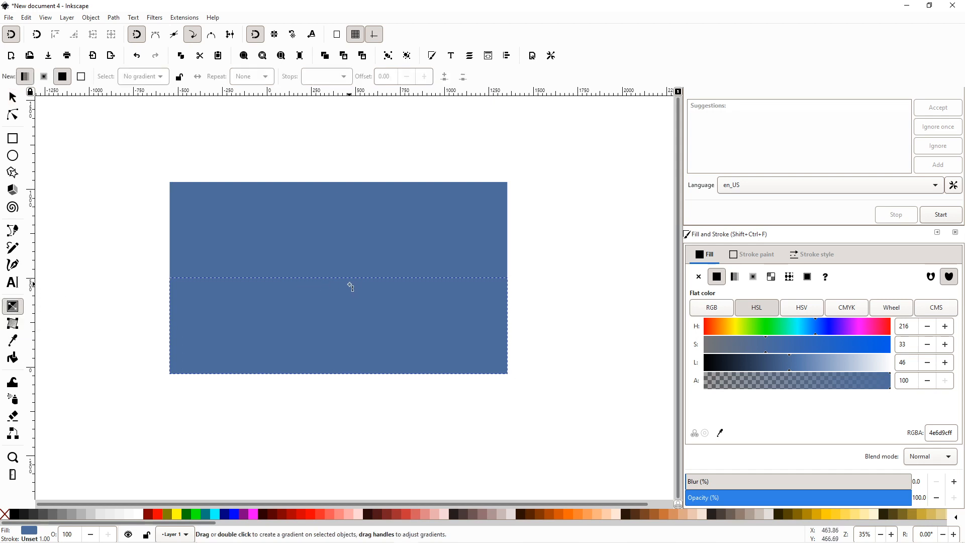
pyautogui.moveTo(344, 279); pyautogui.dragTo(348, 377)
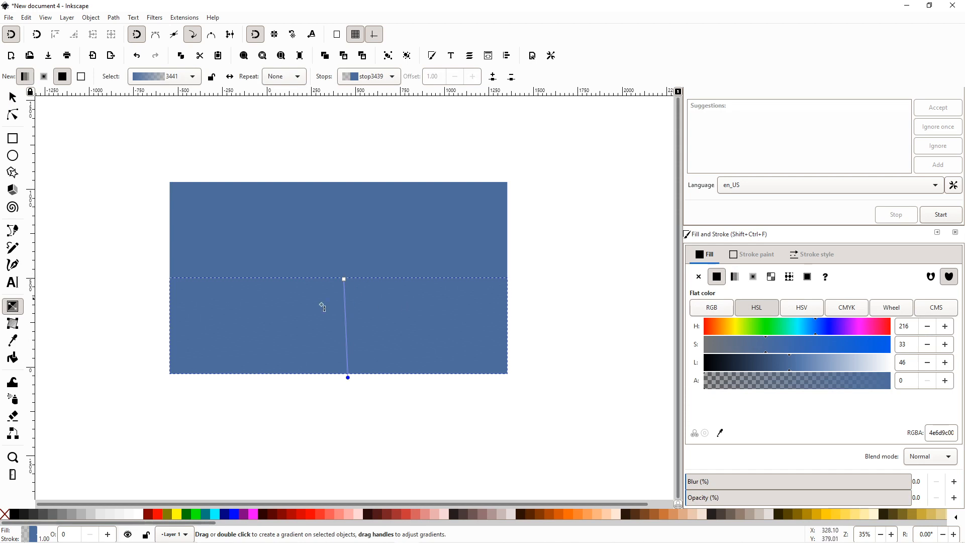
pyautogui.moveTo(348, 378); pyautogui.dragTo(345, 376)
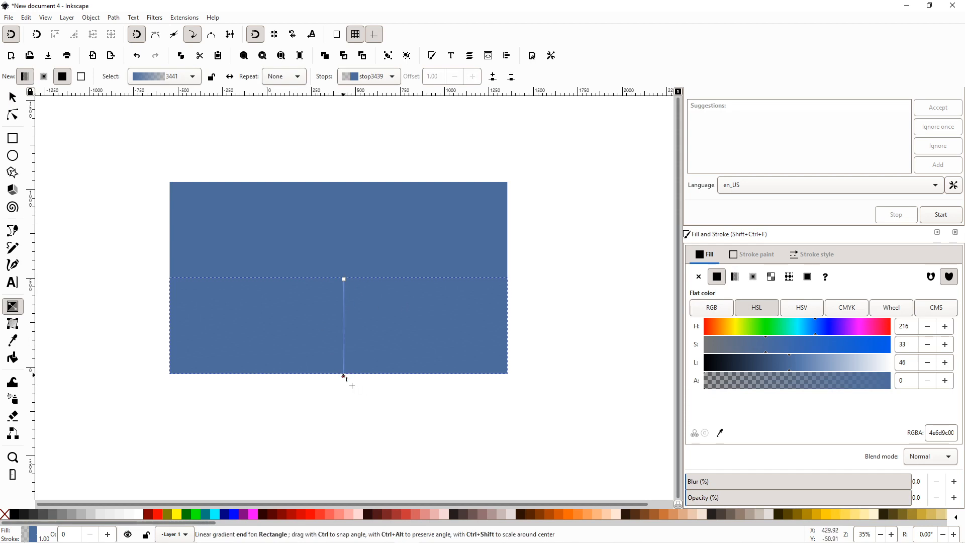
# - Set the gradient's upper stop on the lower-half rectangle to the hex colour 7f9ac4 at full opacity
pyautogui.click(345, 279)
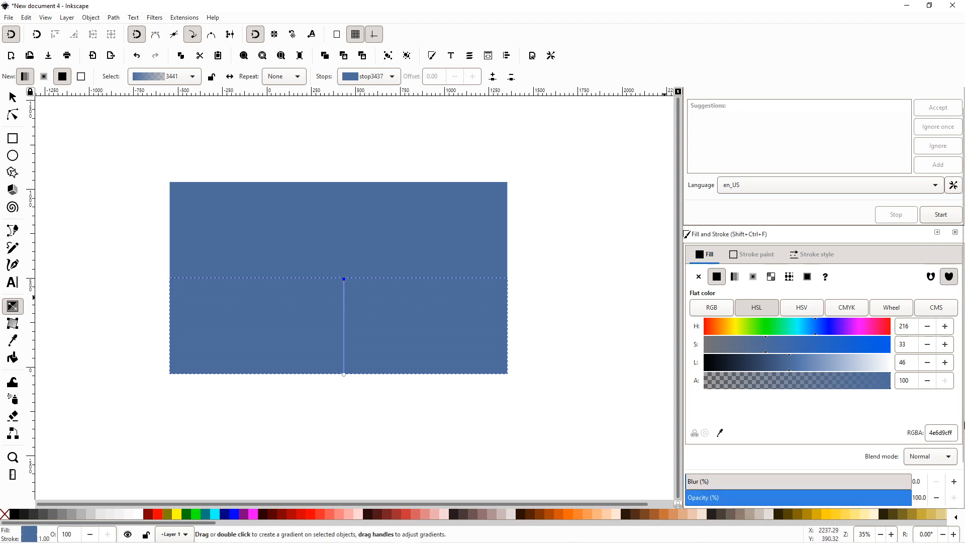
pyautogui.click(942, 433)
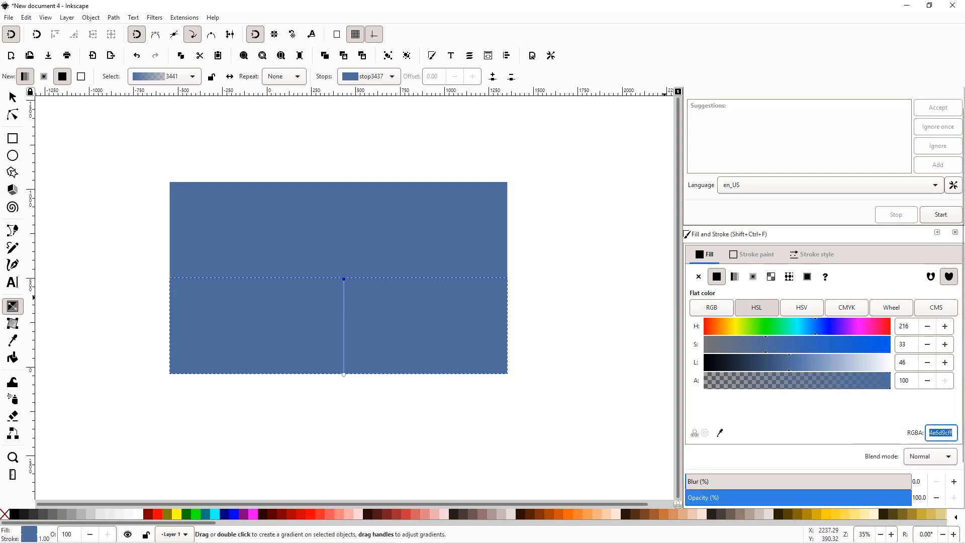
pyautogui.press('BackSpace')
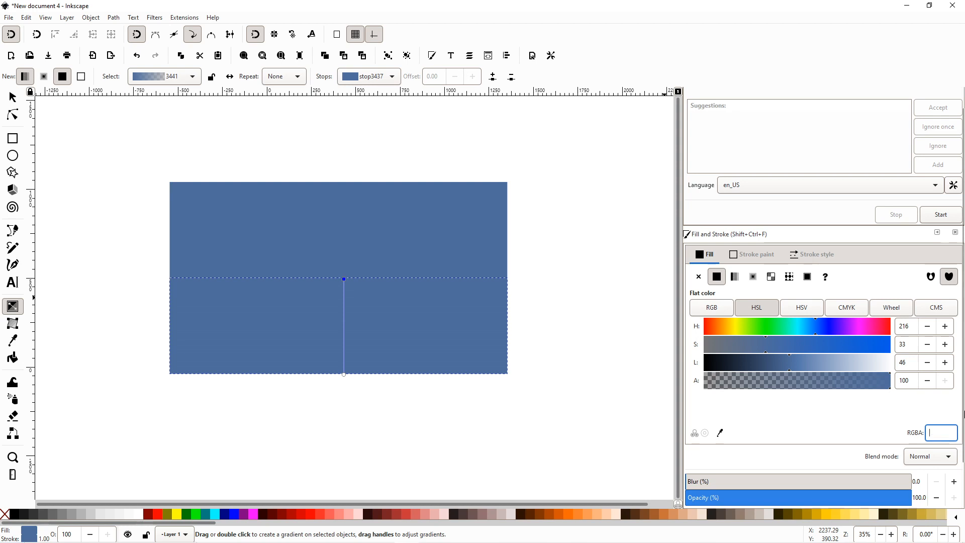
pyautogui.write('7')
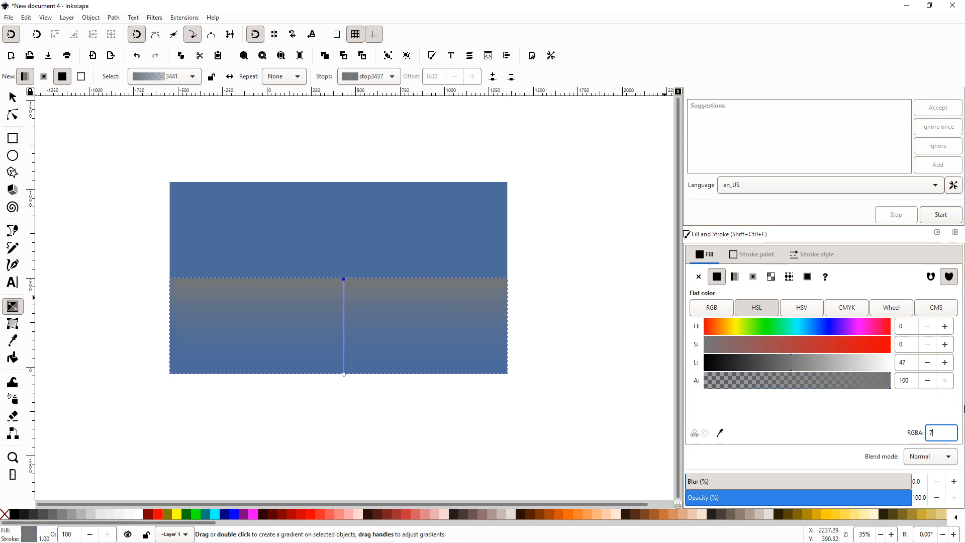
pyautogui.write('f')
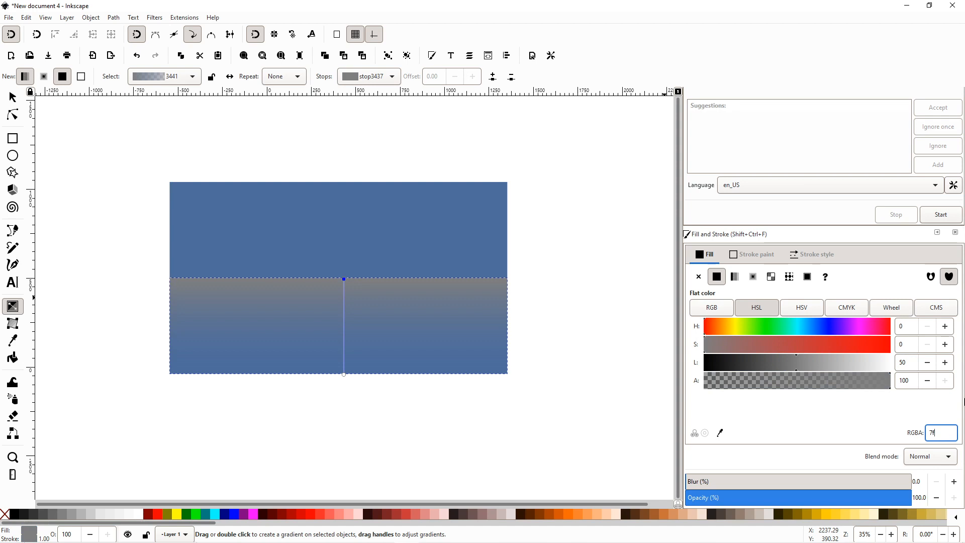
pyautogui.write('9')
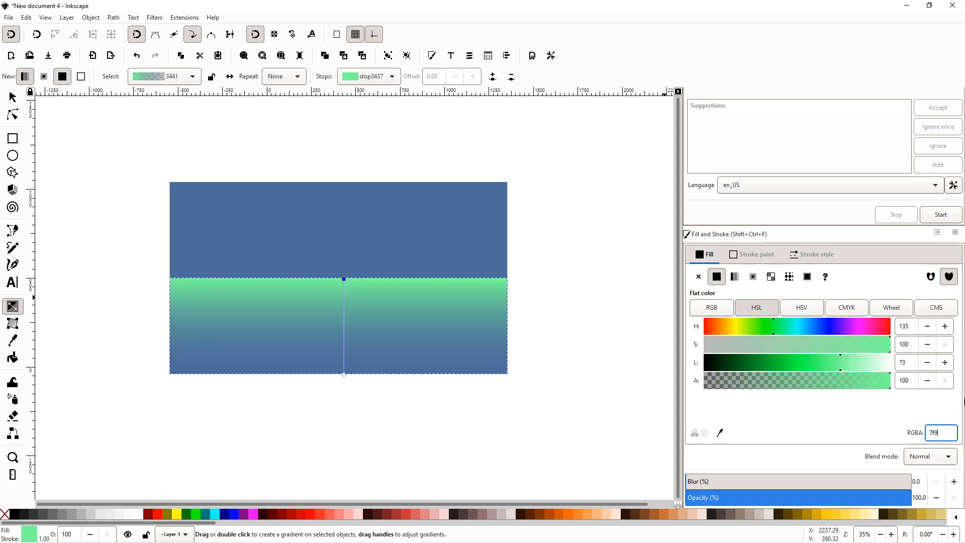
pyautogui.write('ac4')
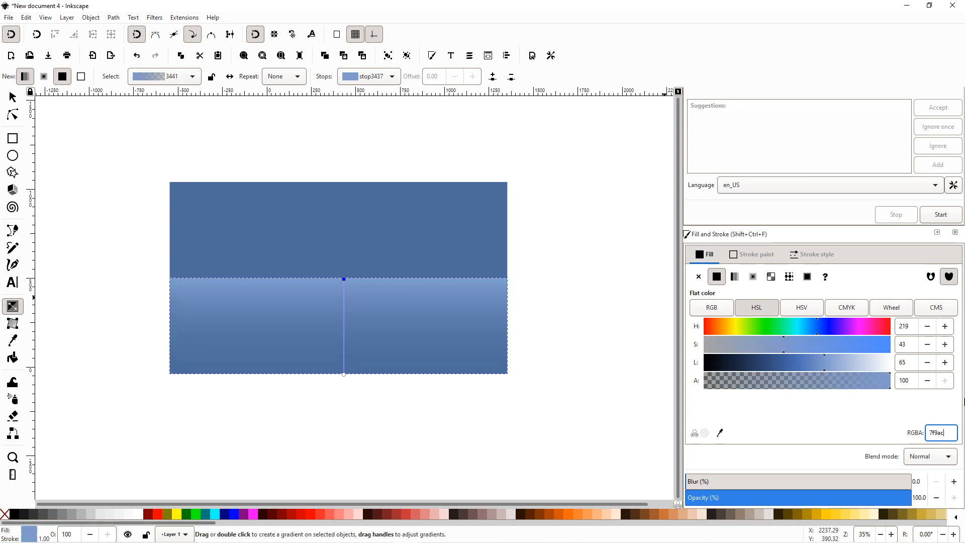
# - Add a stop near the middle of the gradient, at about 0.48 offset, and set its RGBA colour to 59709482
pyautogui.doubleClick(345, 326)
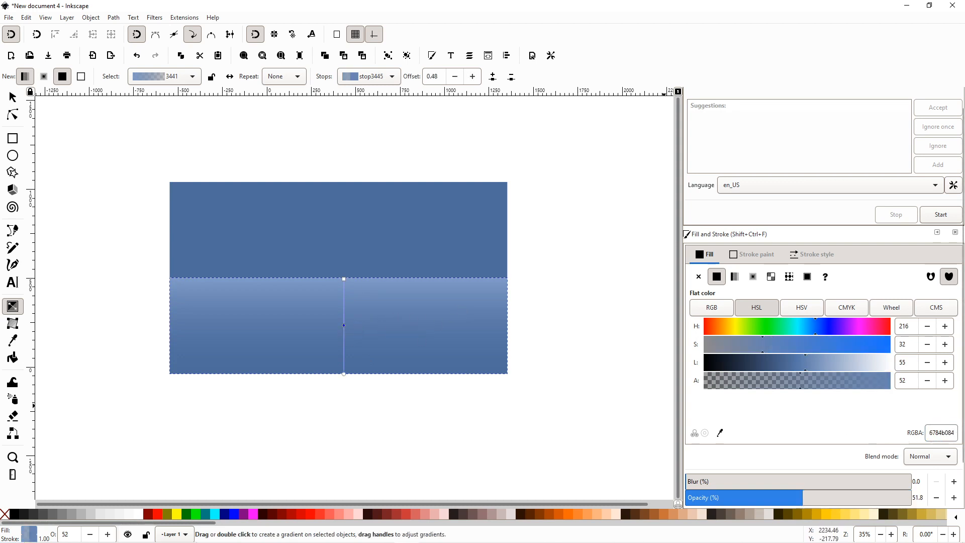
pyautogui.moveTo(951, 433); pyautogui.dragTo(832, 433)
pyautogui.press('BackSpace')
pyautogui.press('BackSpace')
pyautogui.write('59')
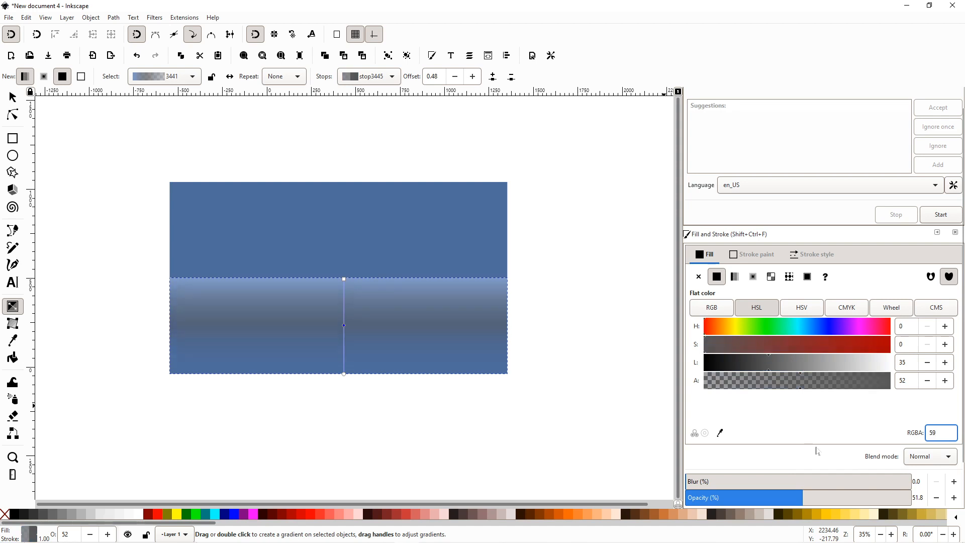
pyautogui.write('70')
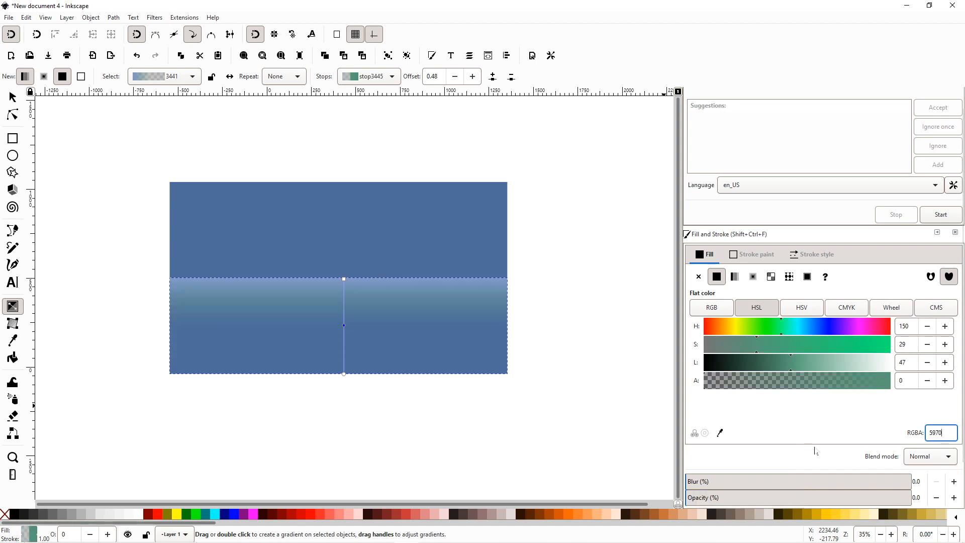
pyautogui.write('94')
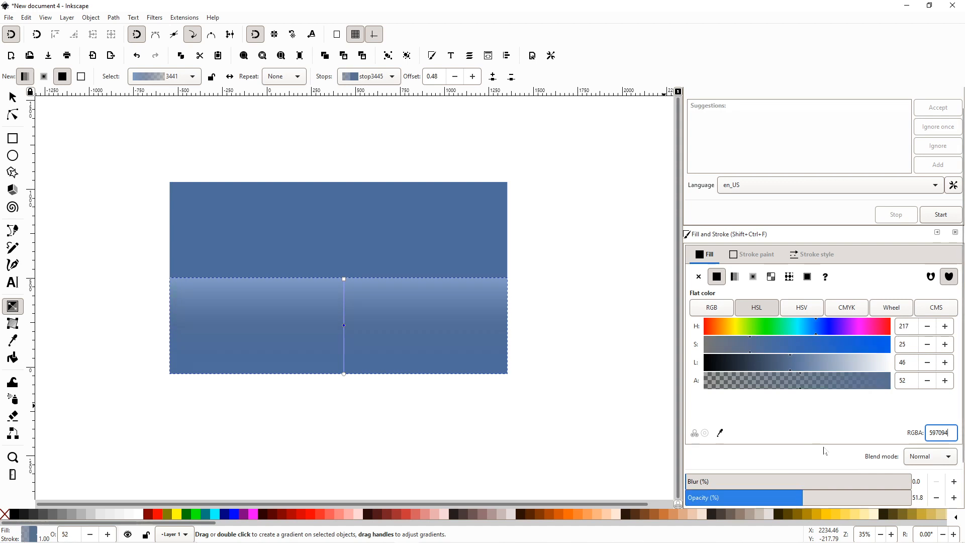
pyautogui.write('82')
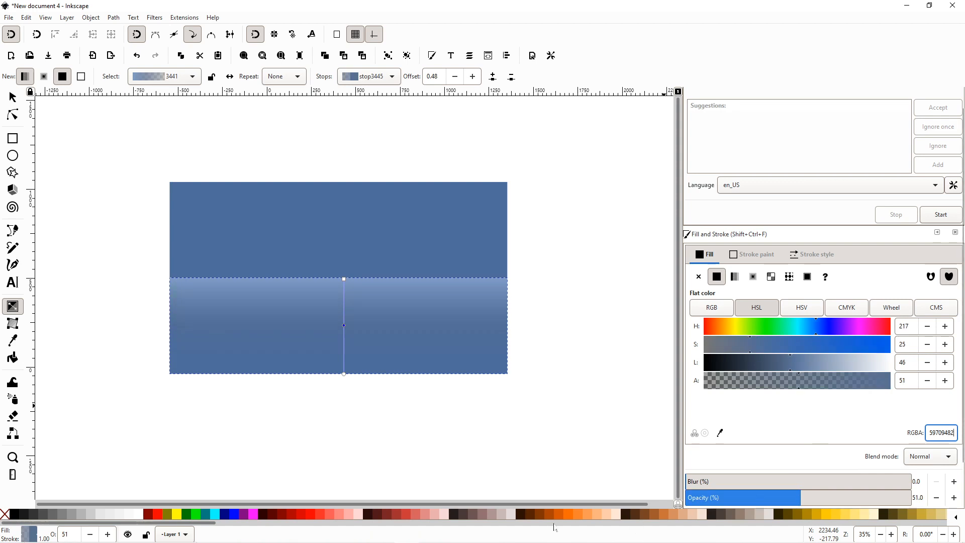
# - Set the gradient's bottom end stop to the RGBA colour 03102400 and deselect the rectangle
pyautogui.click(344, 374)
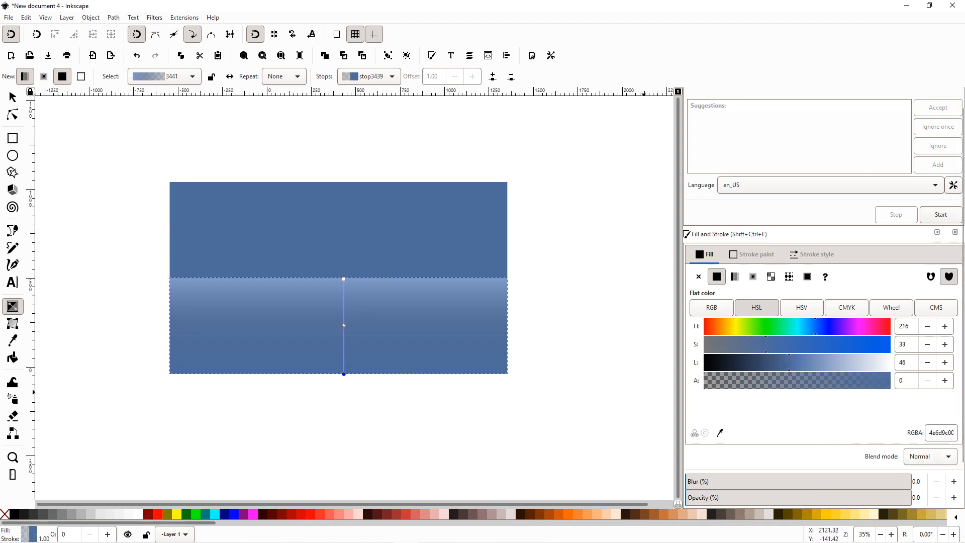
pyautogui.moveTo(957, 435); pyautogui.dragTo(890, 442)
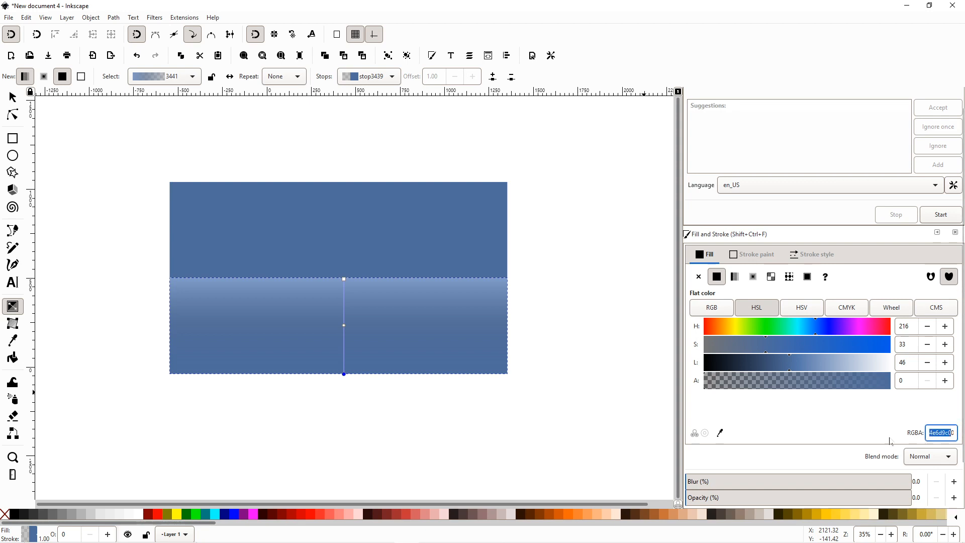
pyautogui.write('0')
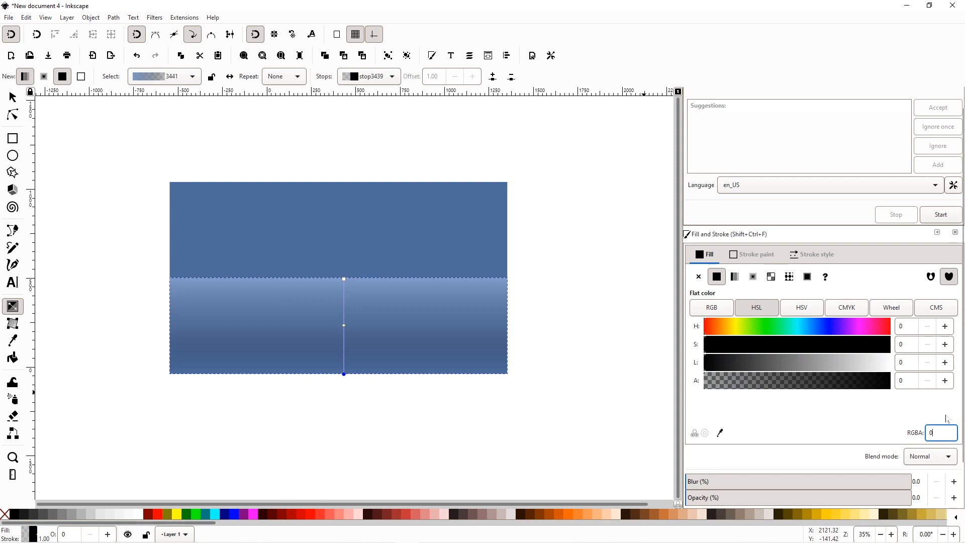
pyautogui.write('31')
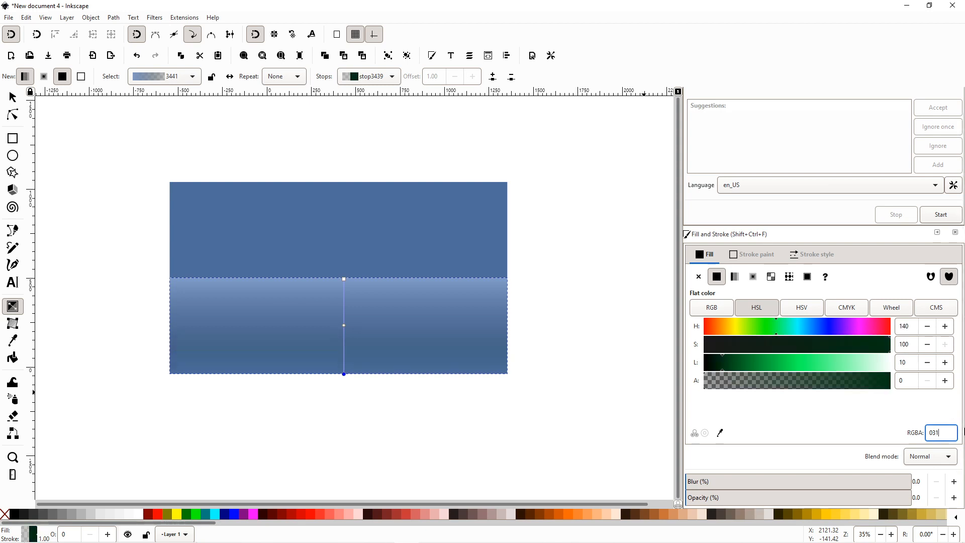
pyautogui.write('02')
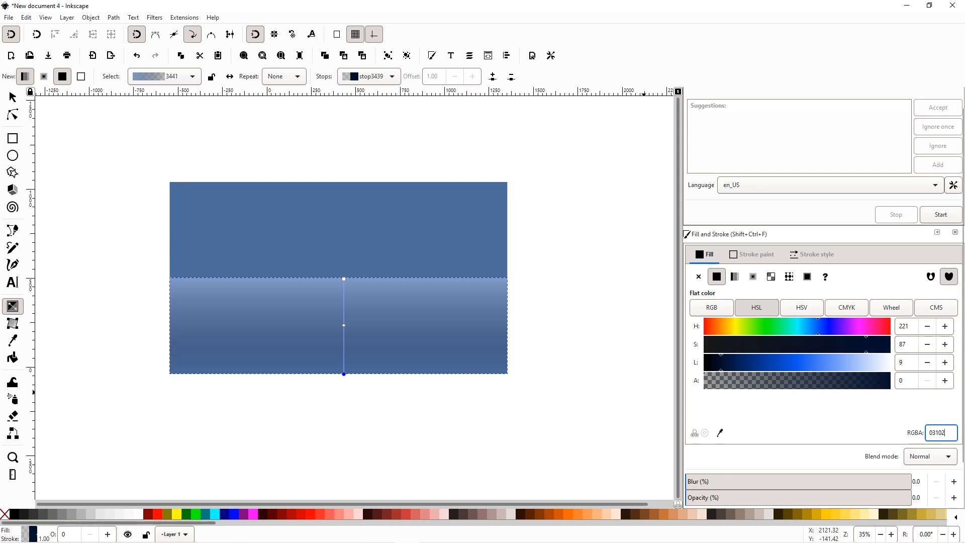
pyautogui.write('400')
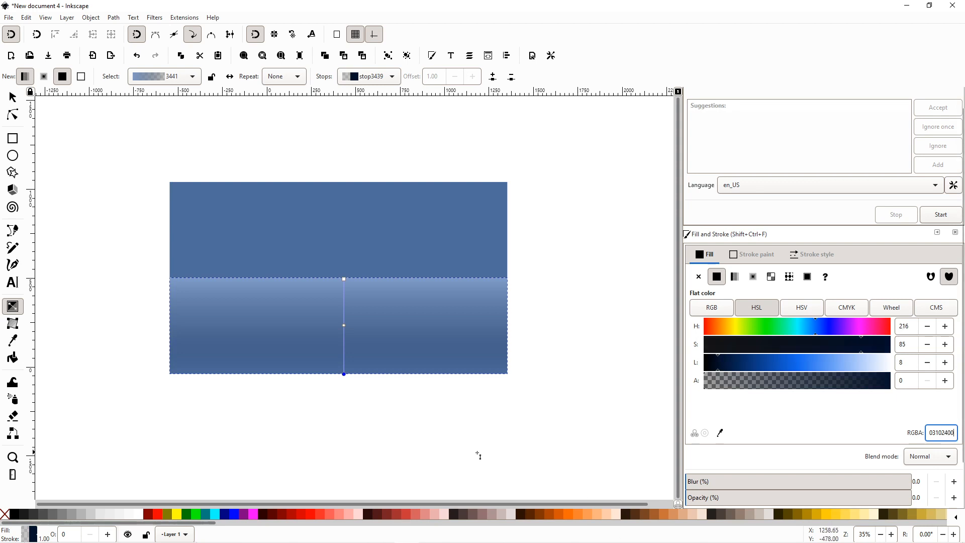
pyautogui.click(12, 98)
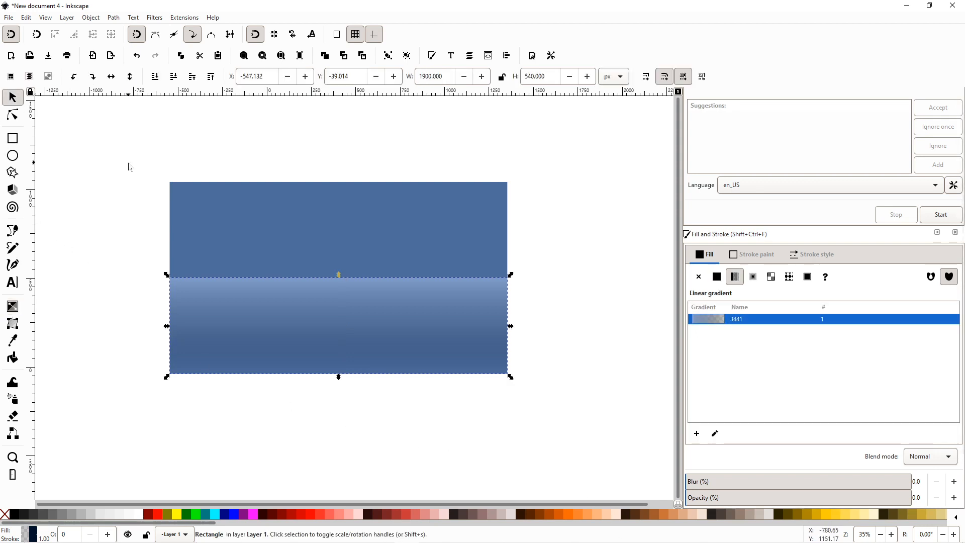
pyautogui.click(114, 158)
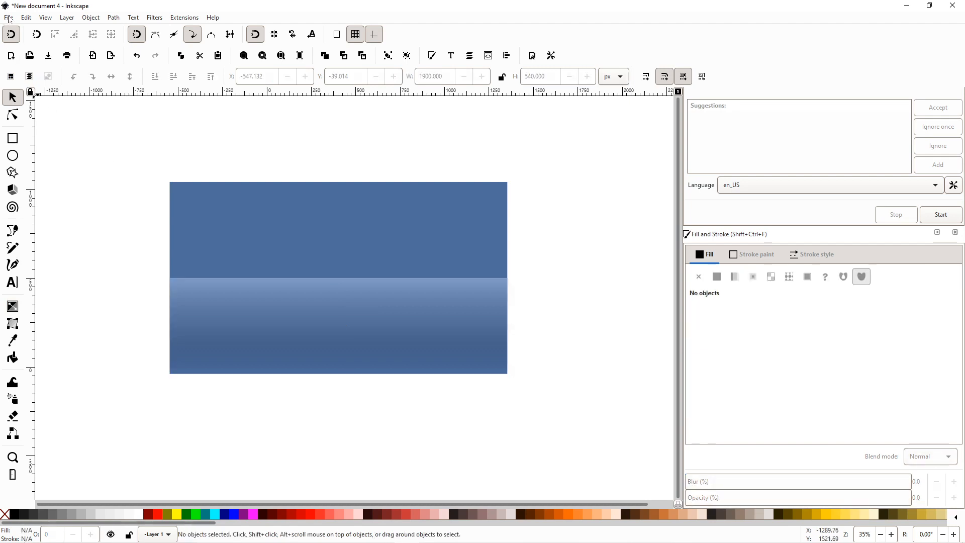
# - Save the drawing as night sky.svg in the session folder, replacing the existing file
pyautogui.click(9, 18)
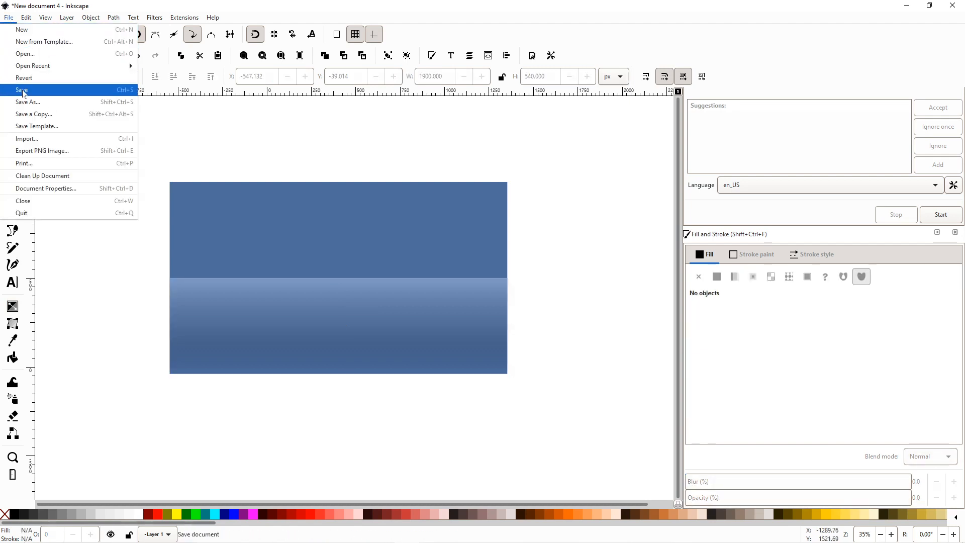
pyautogui.click(22, 91)
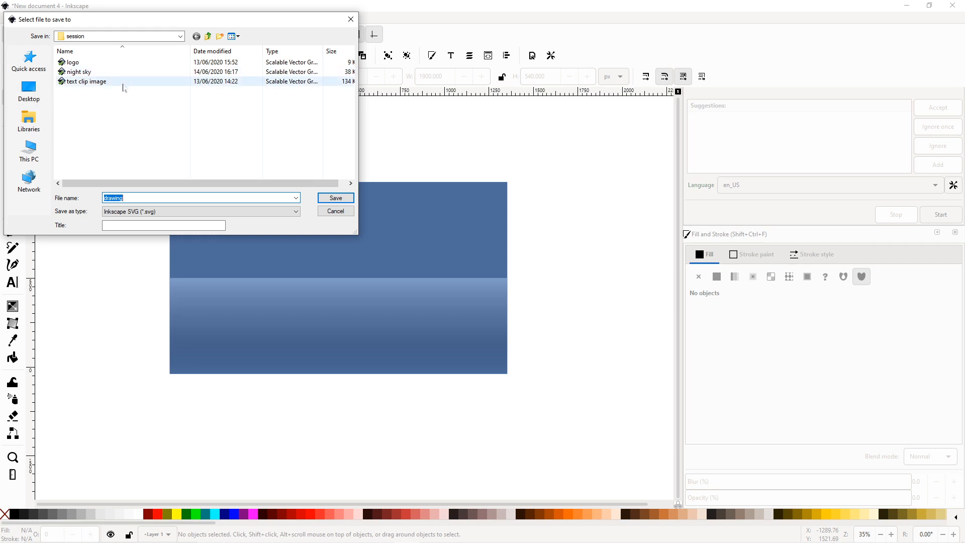
pyautogui.doubleClick(104, 71)
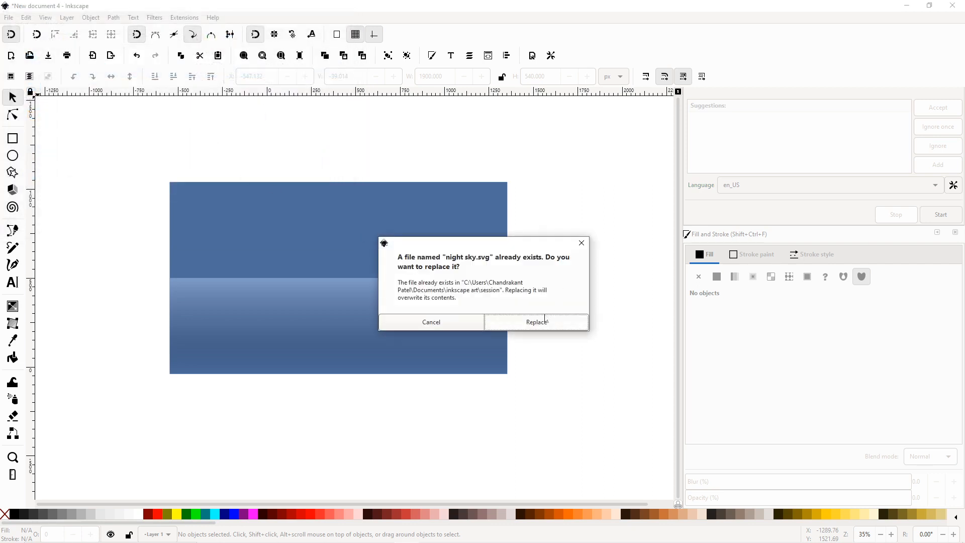
pyautogui.click(545, 320)
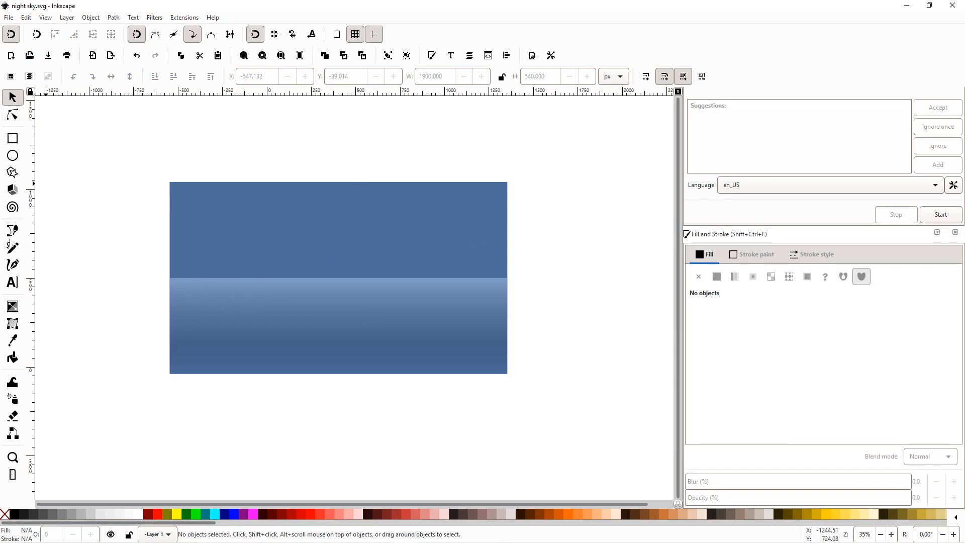
# - Draw a closed straight-segment hill outline, about 928 by 222 px, with a flat base and a peak rising above the horizon
pyautogui.click(12, 230)
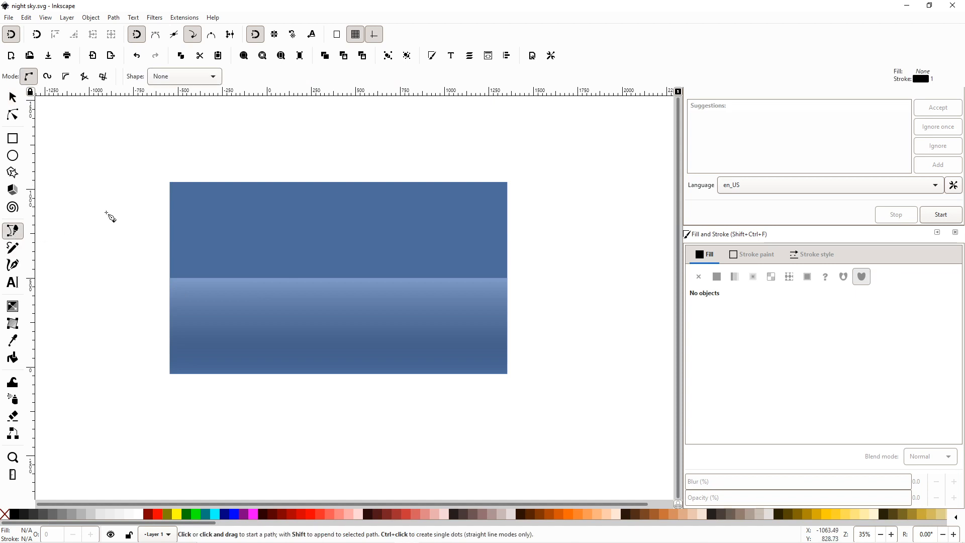
pyautogui.click(279, 303)
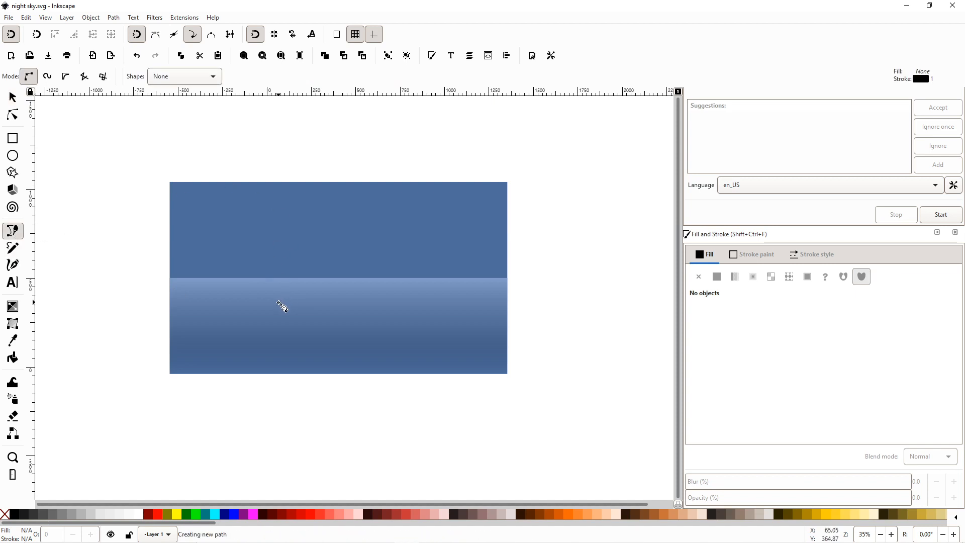
pyautogui.click(302, 288)
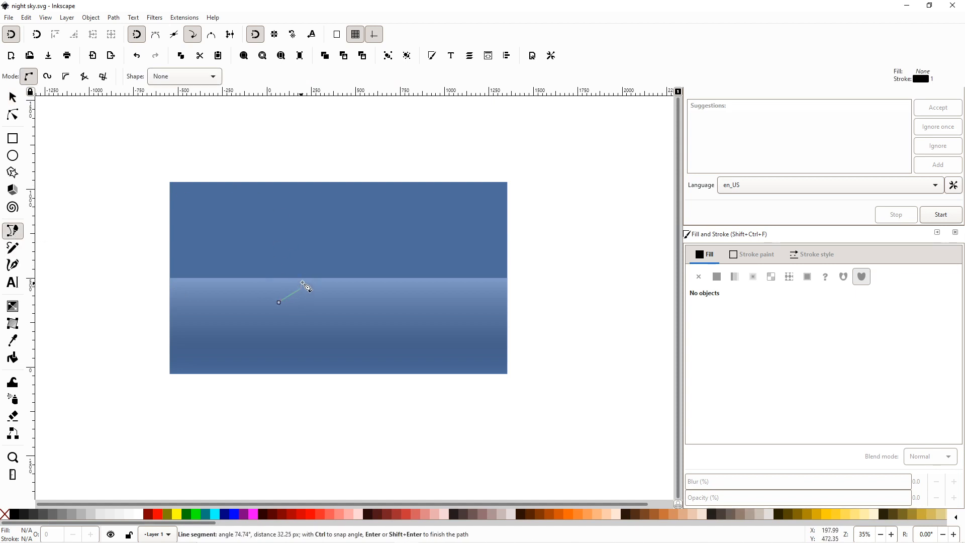
pyautogui.click(315, 268)
pyautogui.click(333, 263)
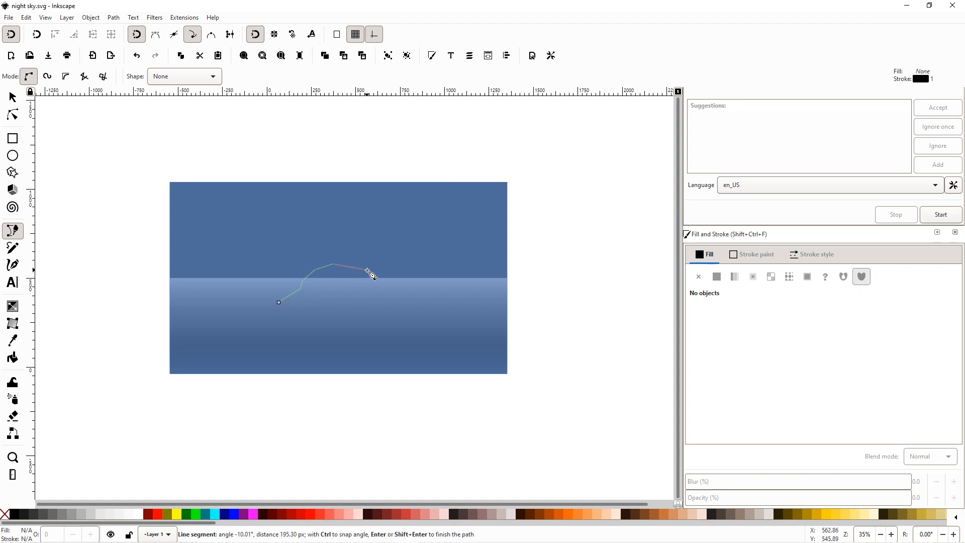
pyautogui.click(367, 270)
pyautogui.click(387, 272)
pyautogui.click(426, 287)
pyautogui.click(442, 303)
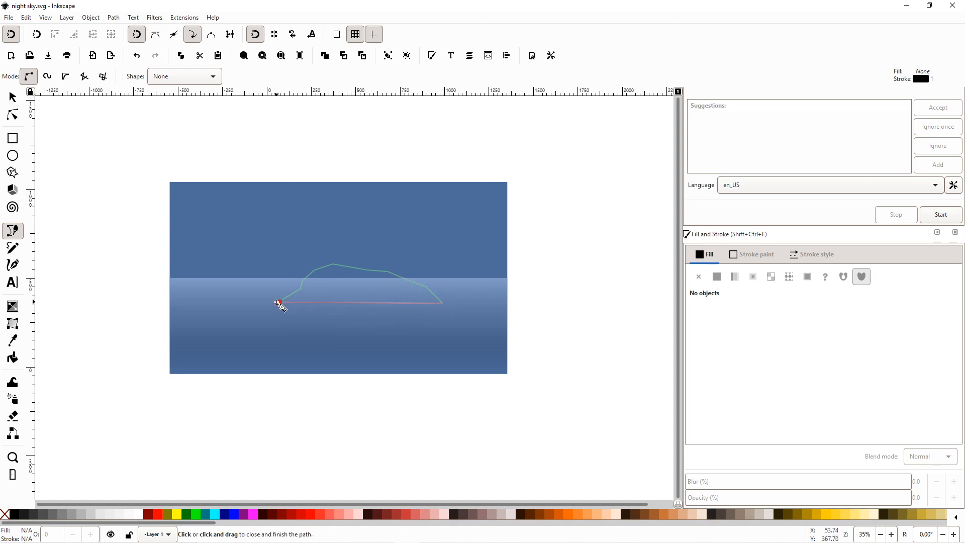
pyautogui.click(278, 303)
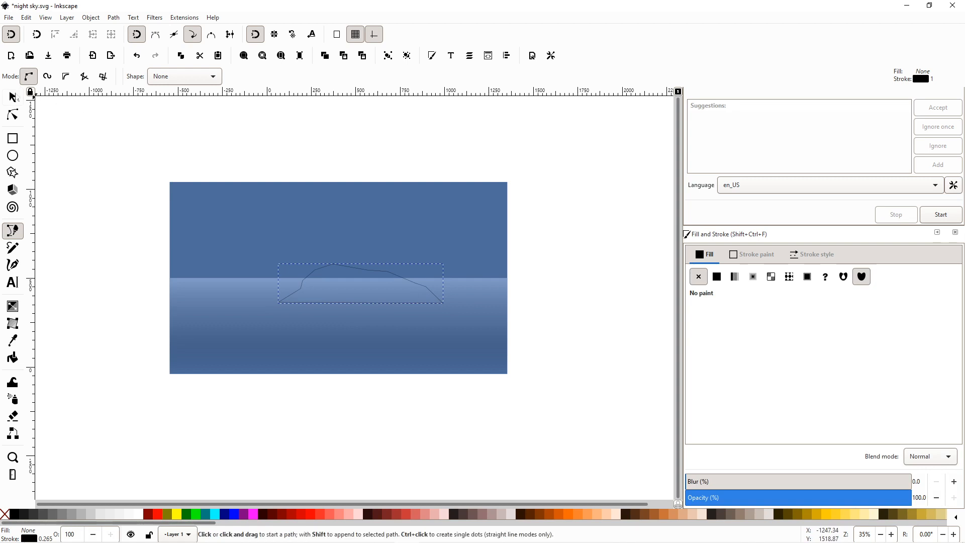
# - Give the hill shape a black fill with no stroke and move it straight up to about Y 410 px
pyautogui.click(14, 98)
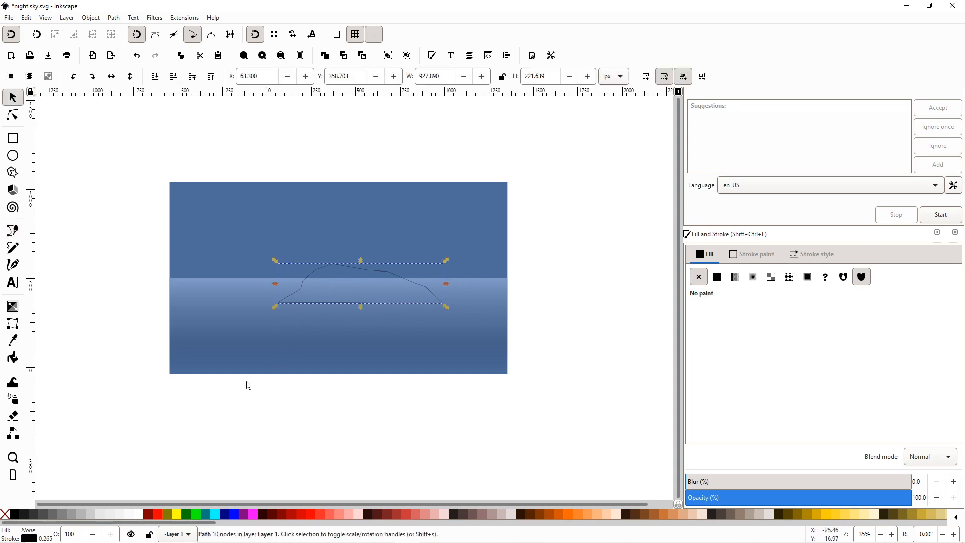
pyautogui.click(16, 515)
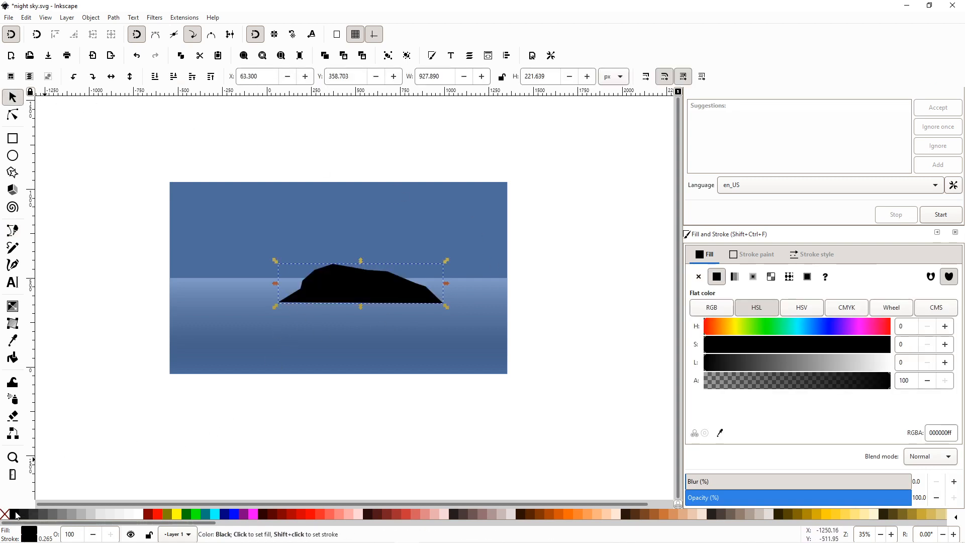
pyautogui.click(761, 255)
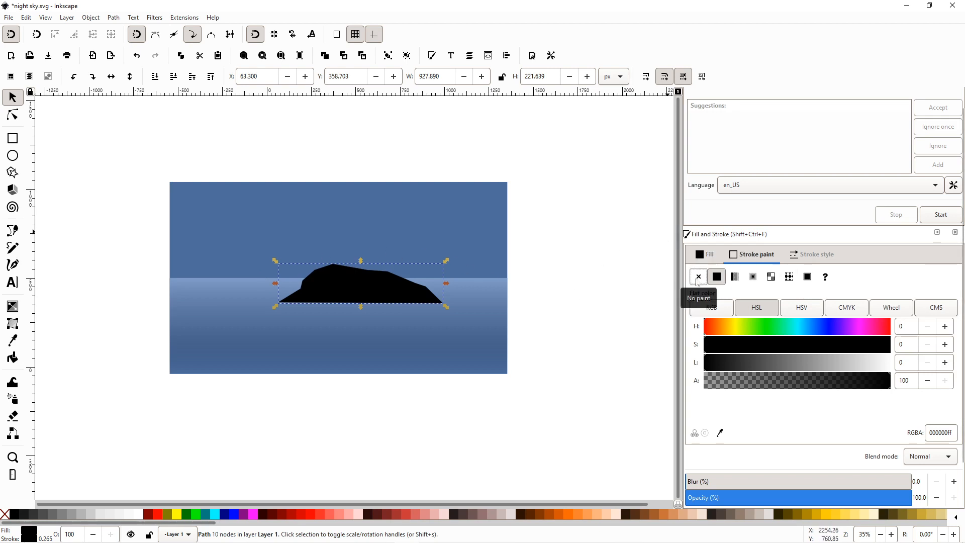
pyautogui.click(698, 277)
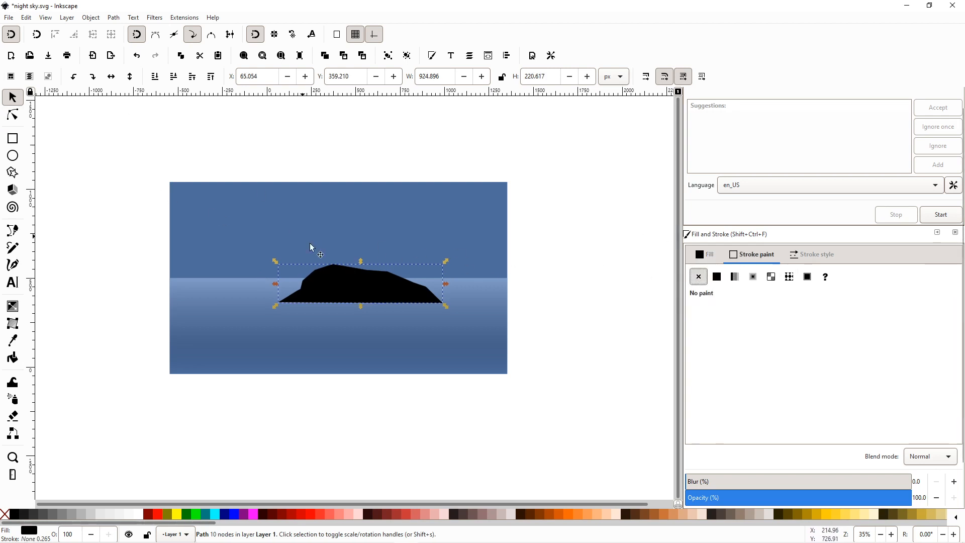
pyautogui.moveTo(373, 293); pyautogui.dragTo(373, 281)
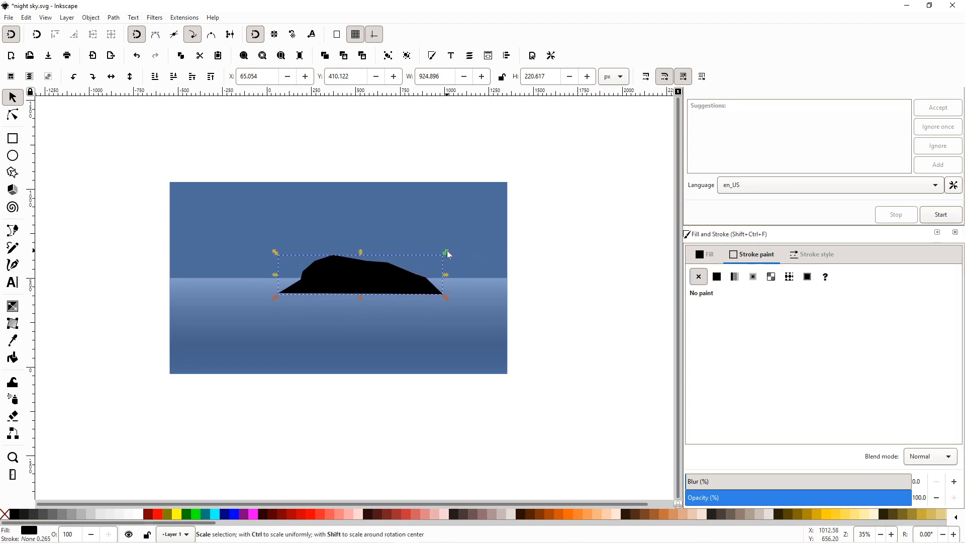
# - Scale the black hill down proportionally to about 676 by 161 px and move it up to about Y 450 px
pyautogui.moveTo(447, 252); pyautogui.dragTo(436, 254)
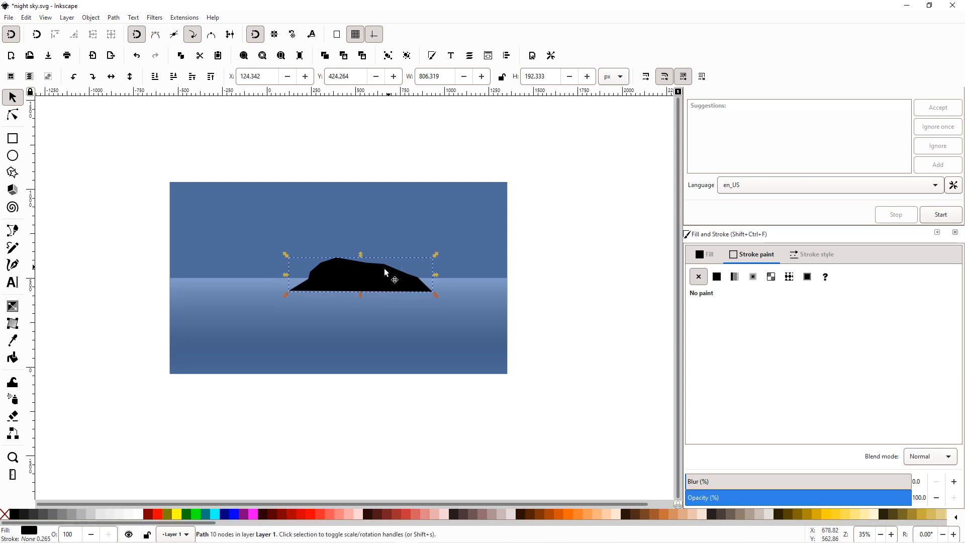
pyautogui.moveTo(371, 277); pyautogui.dragTo(371, 271)
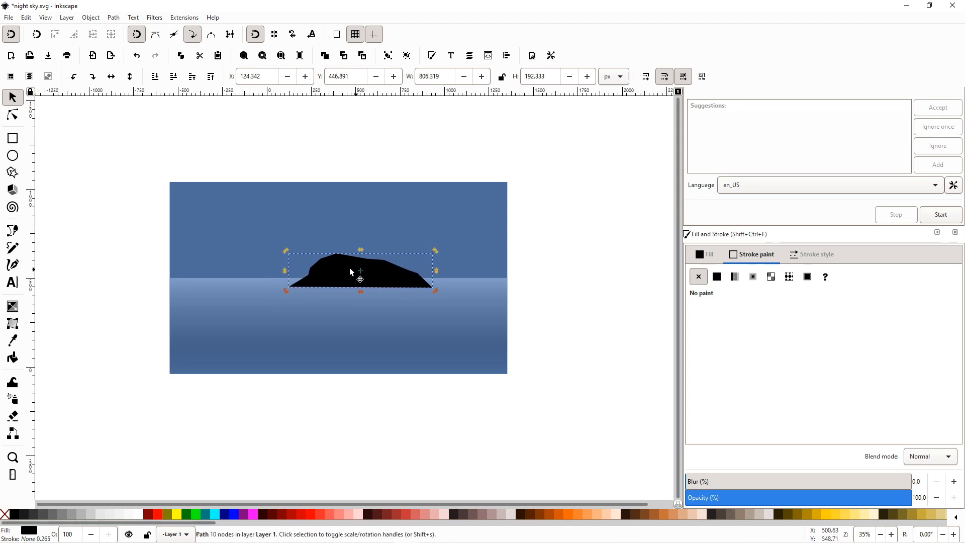
pyautogui.press('Escape')
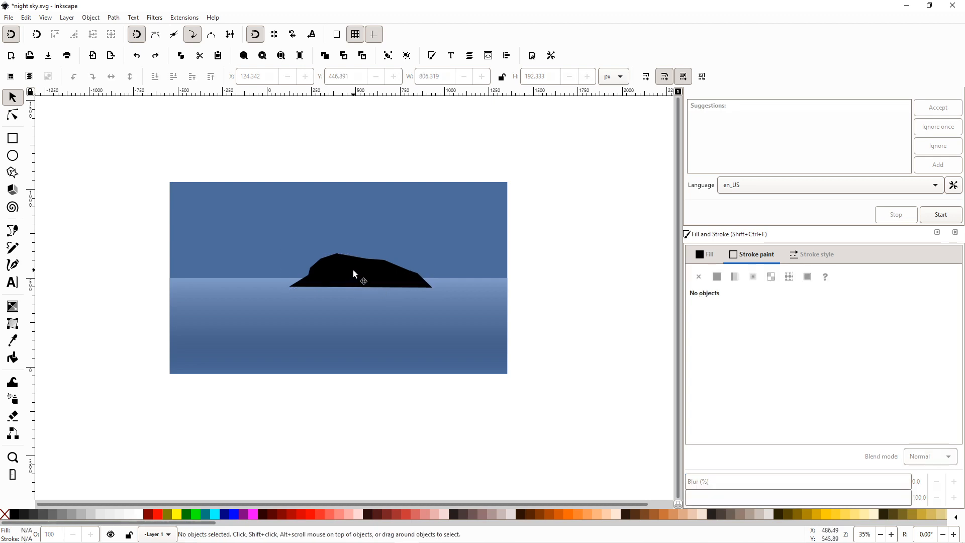
pyautogui.click(353, 269)
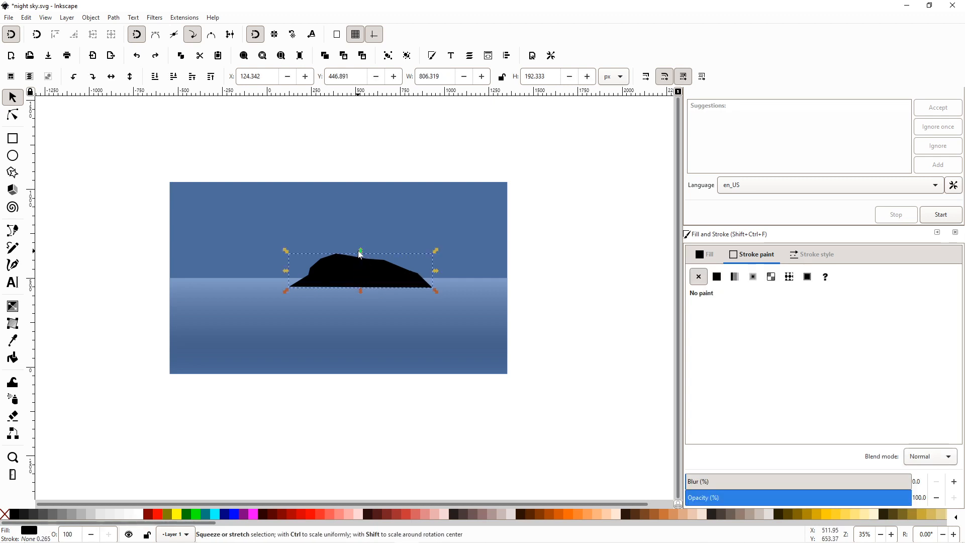
pyautogui.press('ctrl')
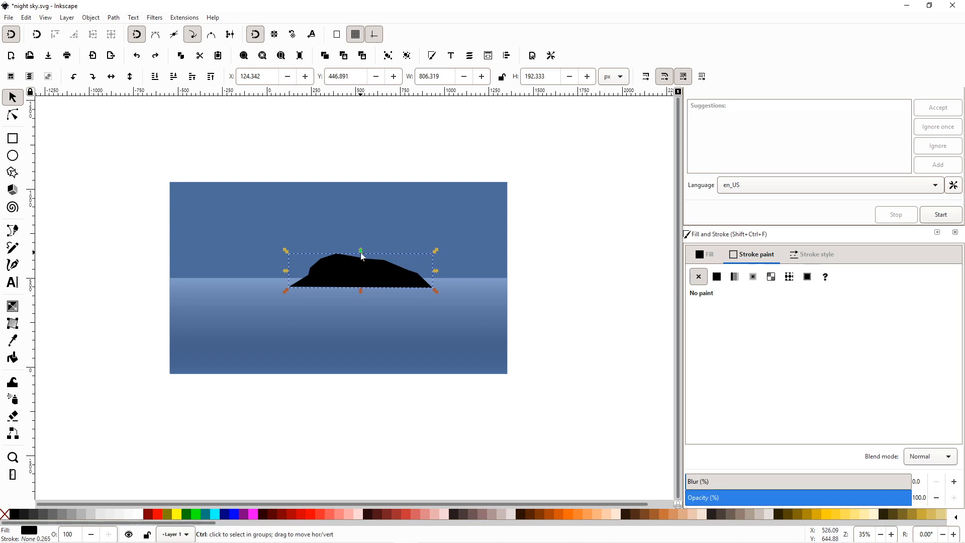
pyautogui.moveTo(361, 251); pyautogui.dragTo(370, 277)
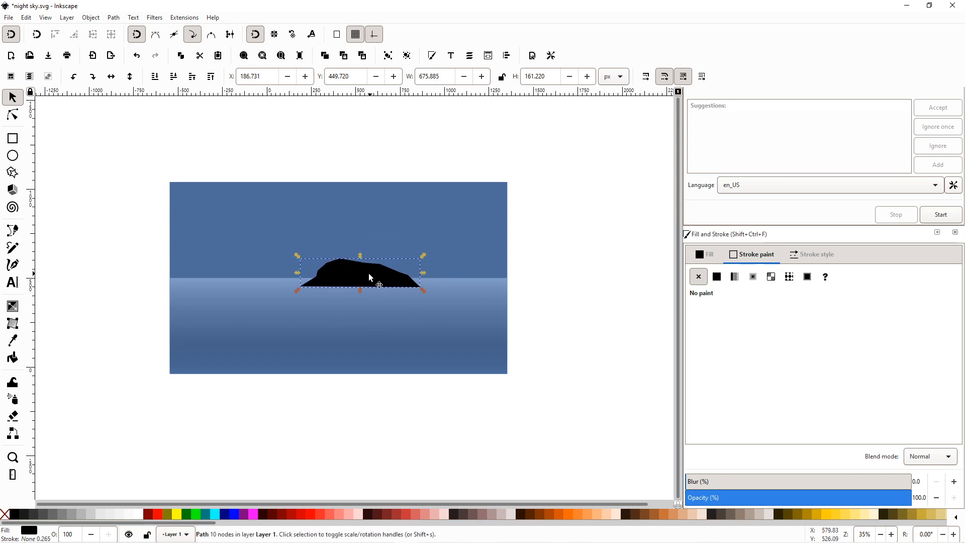
# - Duplicate the hill, flip the copy vertically and move it straight down so it mirrors the original along the base
pyautogui.rightClick(360, 262)
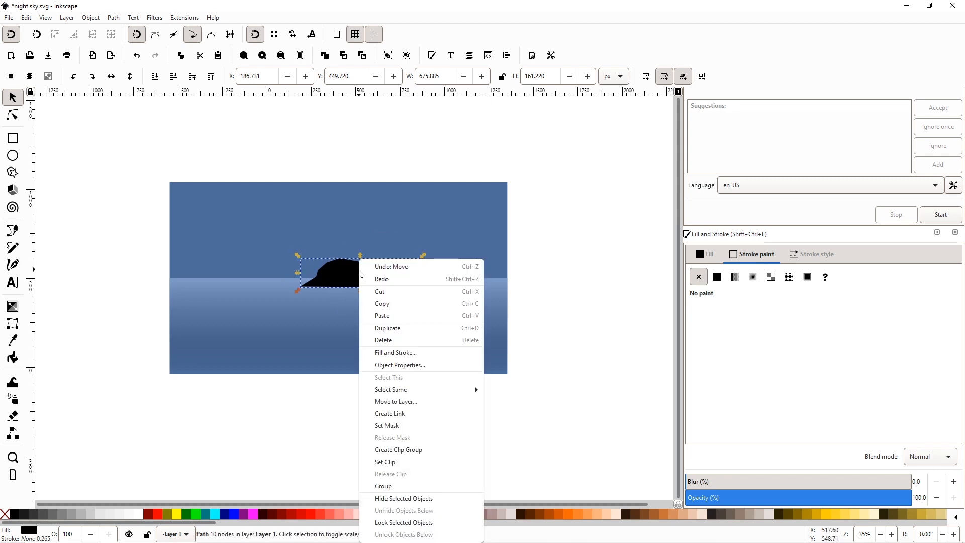
pyautogui.click(392, 330)
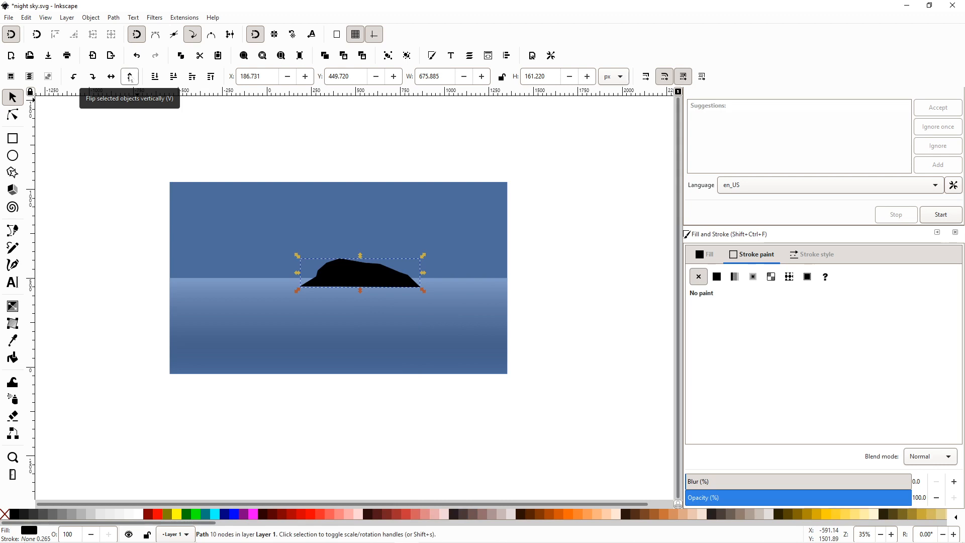
pyautogui.click(130, 76)
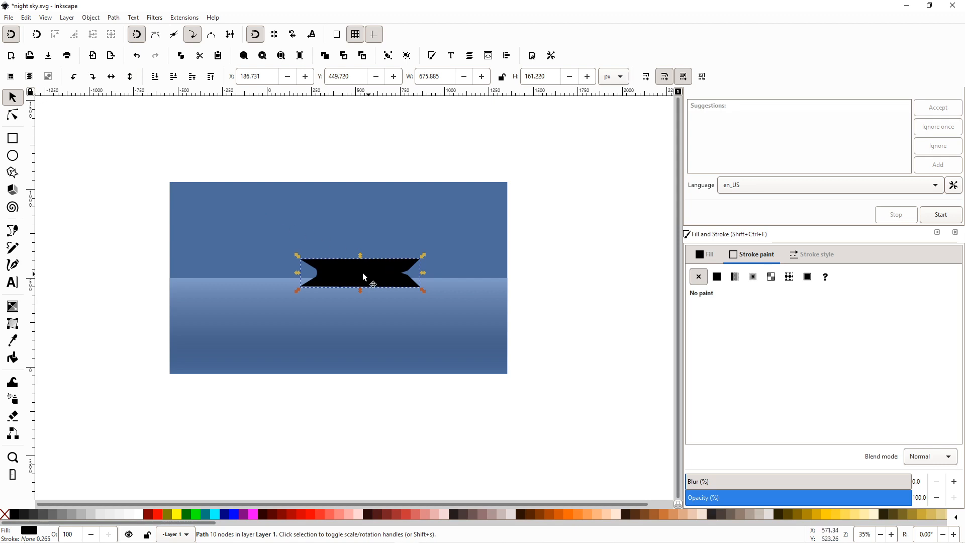
pyautogui.press('ctrl')
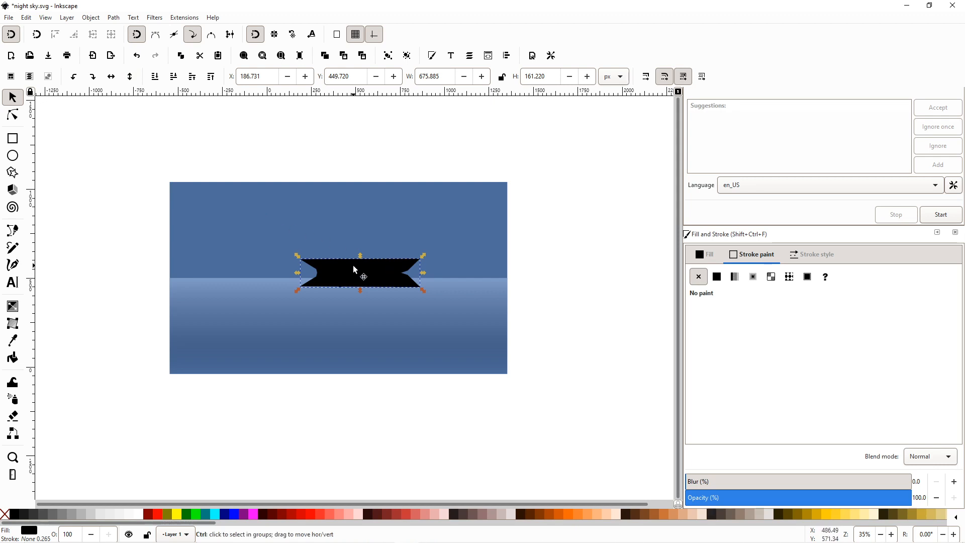
pyautogui.moveTo(353, 264); pyautogui.dragTo(358, 297)
pyautogui.press('Escape')
# - Shift the right base corner node of the flipped hill slightly to align it with the upper hill's corner, and deselect it
pyautogui.scroll(1, 406, 282)
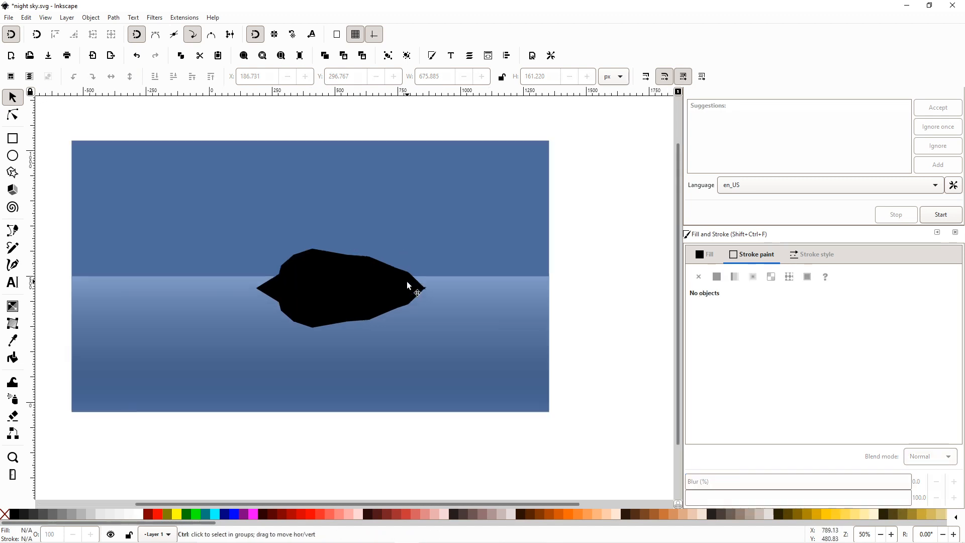
pyautogui.scroll(2, 407, 285)
pyautogui.scroll(1, 300, 263)
pyautogui.scroll(-1, 287, 261)
pyautogui.scroll(-1, 282, 258)
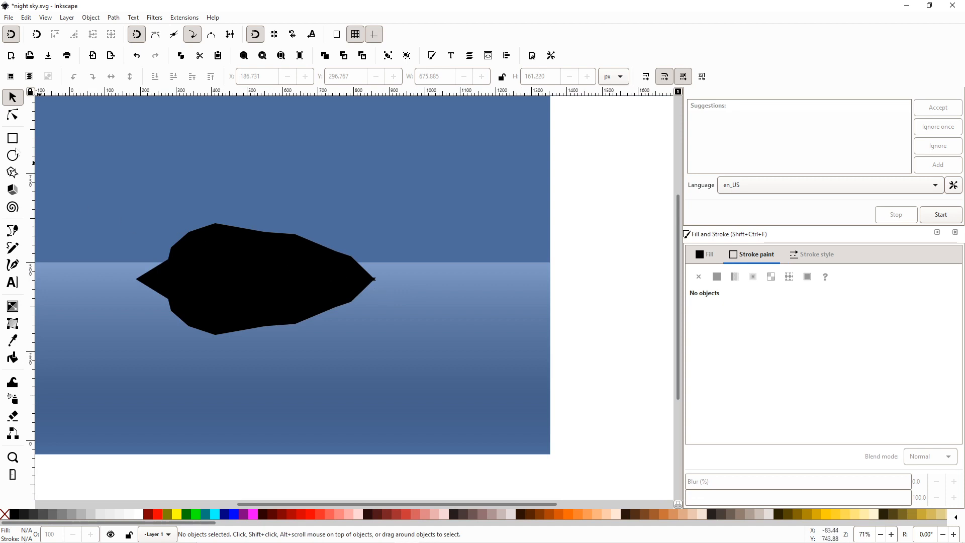
pyautogui.click(219, 302)
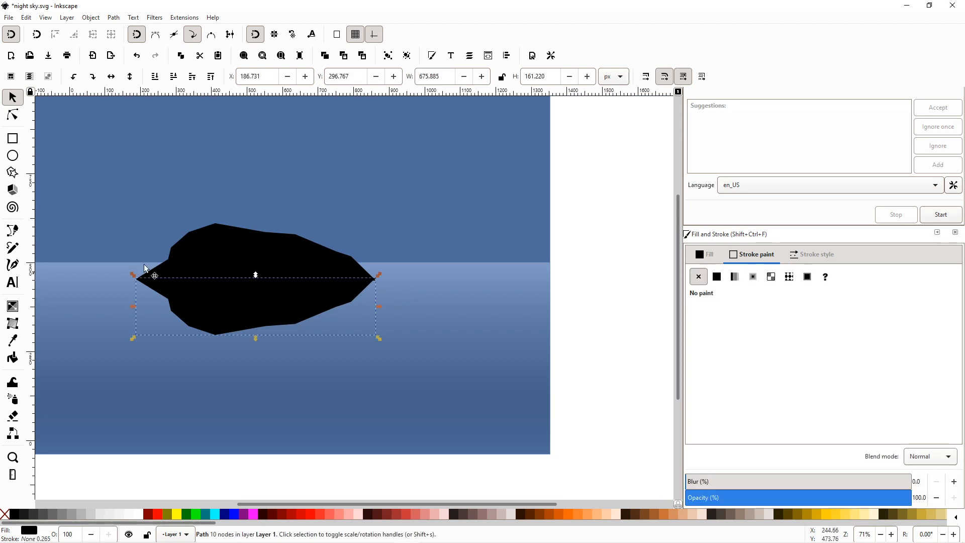
pyautogui.click(13, 115)
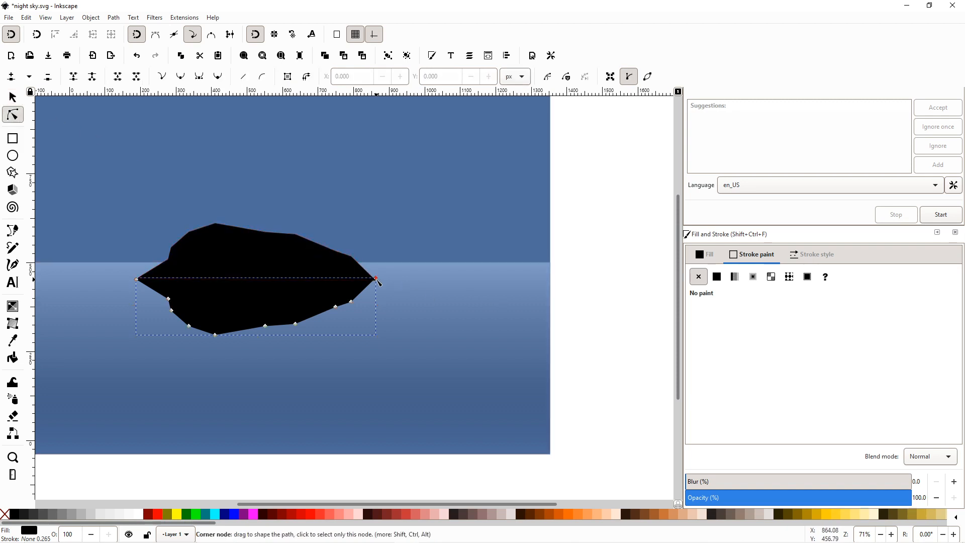
pyautogui.moveTo(378, 283); pyautogui.dragTo(375, 282)
pyautogui.click(602, 277)
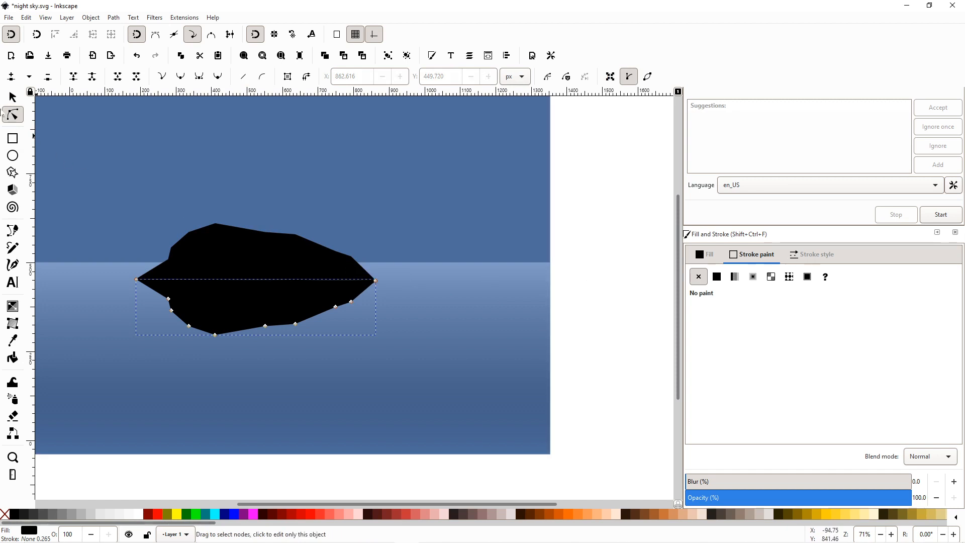
pyautogui.click(13, 97)
pyautogui.scroll(-1, 230, 231)
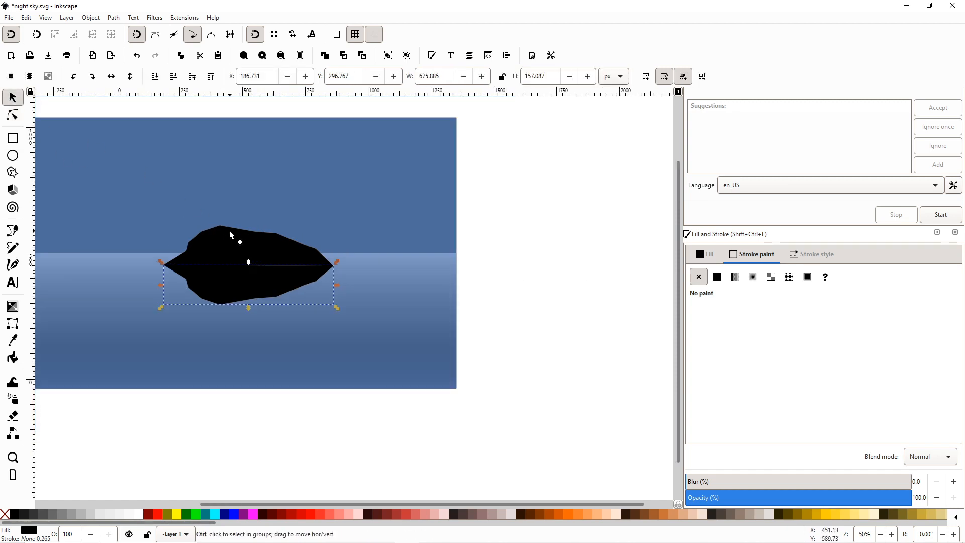
pyautogui.scroll(-1, 232, 234)
pyautogui.click(550, 215)
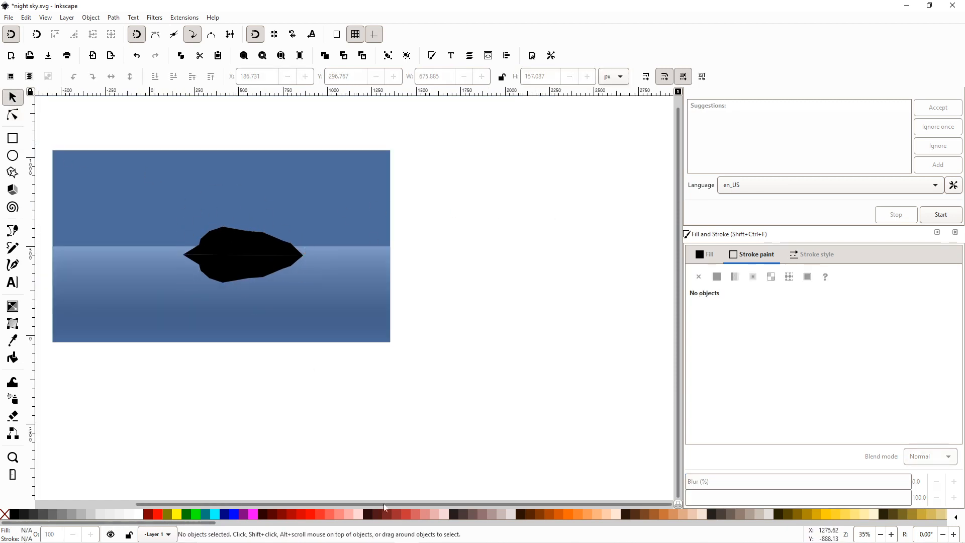
pyautogui.moveTo(368, 505); pyautogui.dragTo(280, 491)
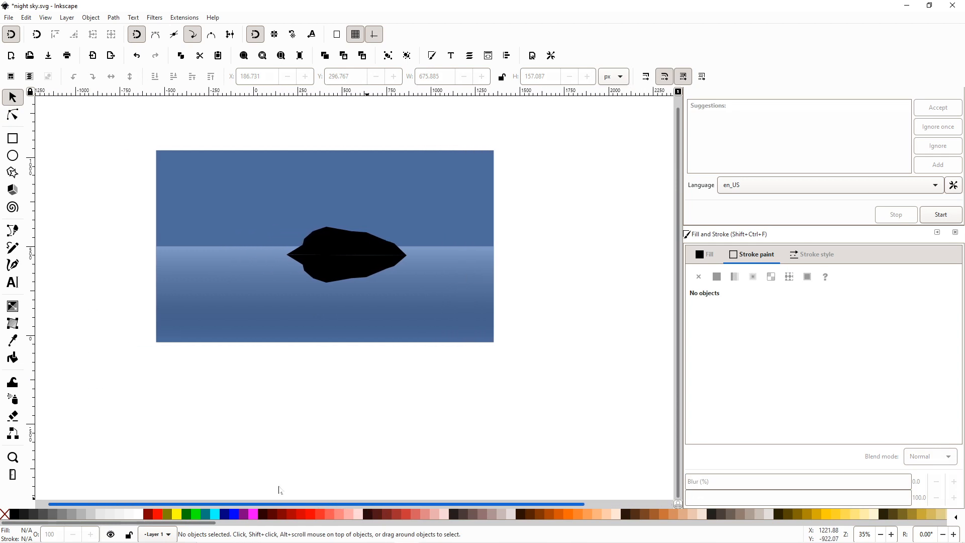
pyautogui.click(303, 255)
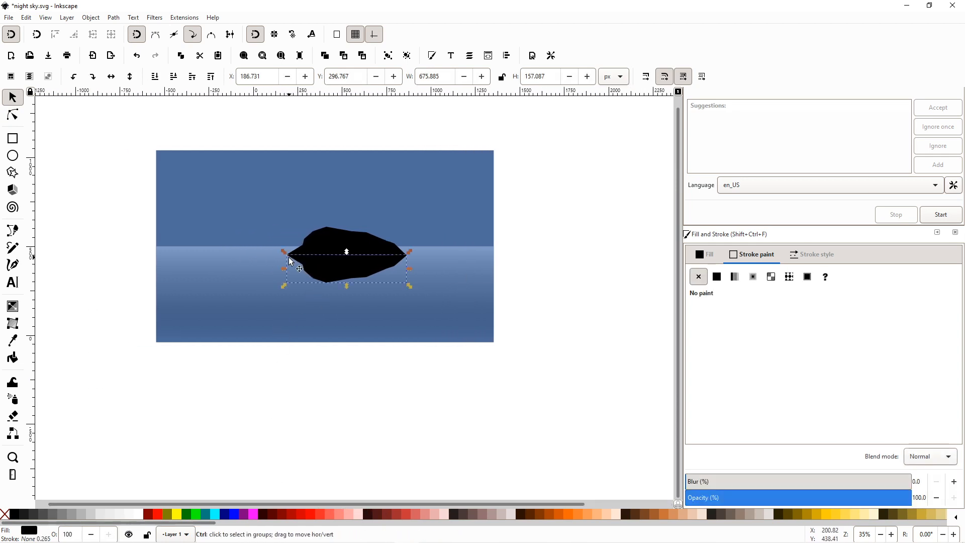
pyautogui.scroll(2, 313, 224)
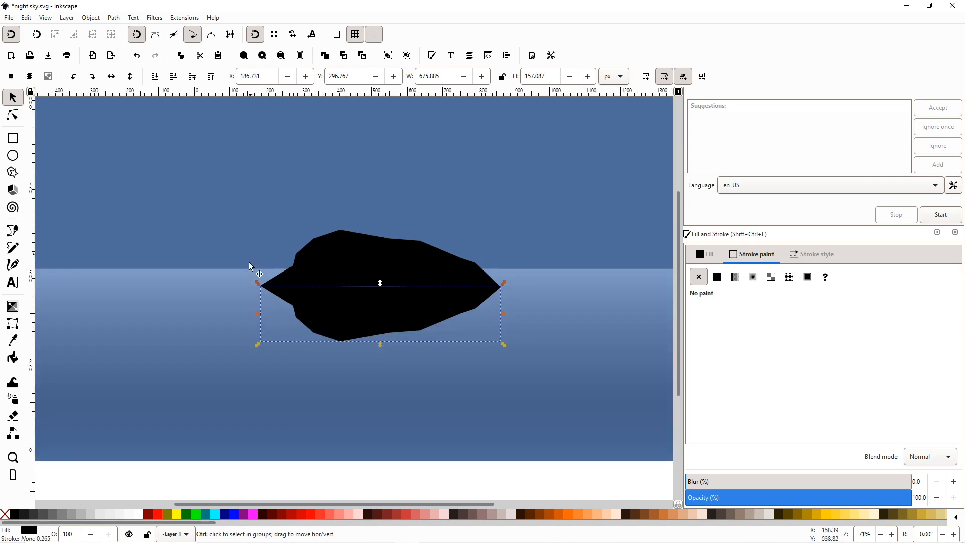
pyautogui.click(12, 116)
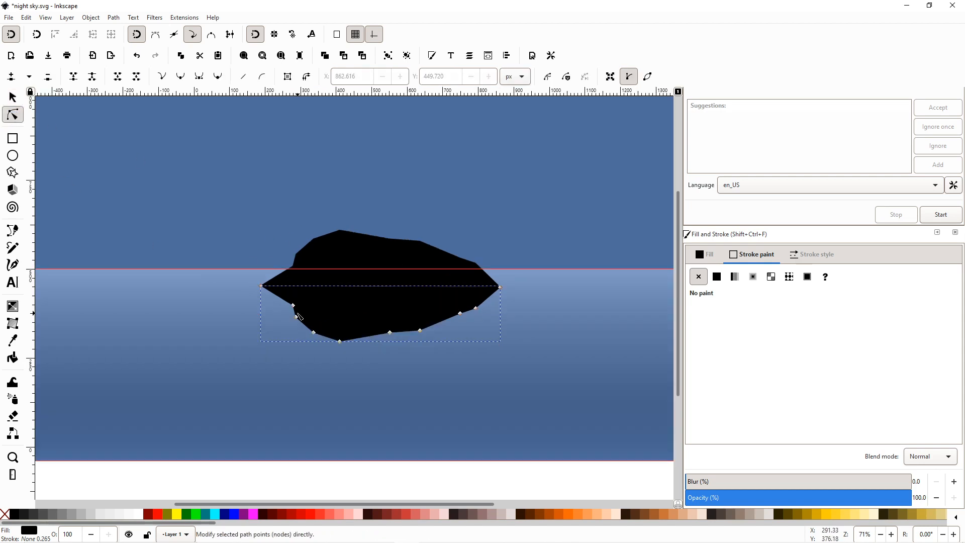
pyautogui.click(261, 288)
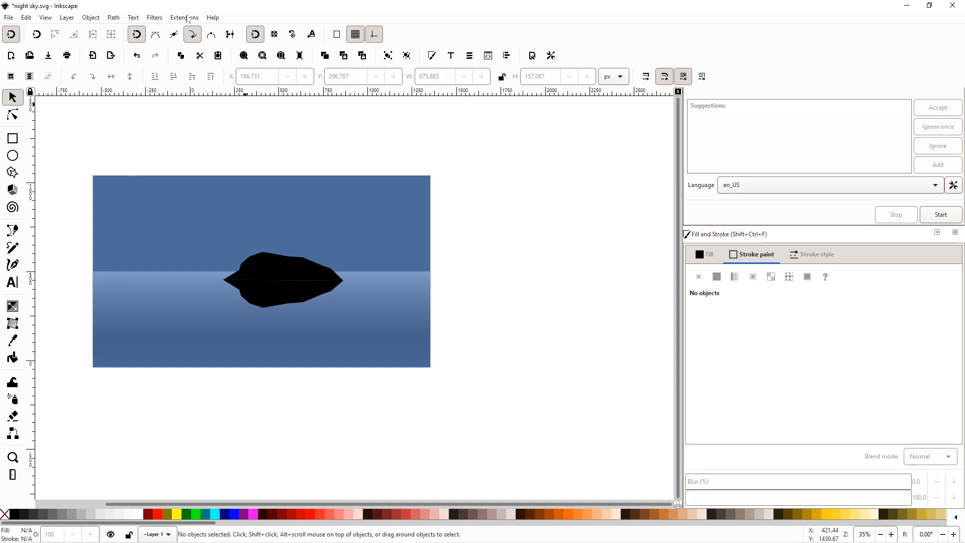
# - Render three overlapping random trees with initial size 200 and minimum size 20 using the Random Tree extension
pyautogui.click(186, 17)
pyautogui.click(524, 169)
pyautogui.click(184, 17)
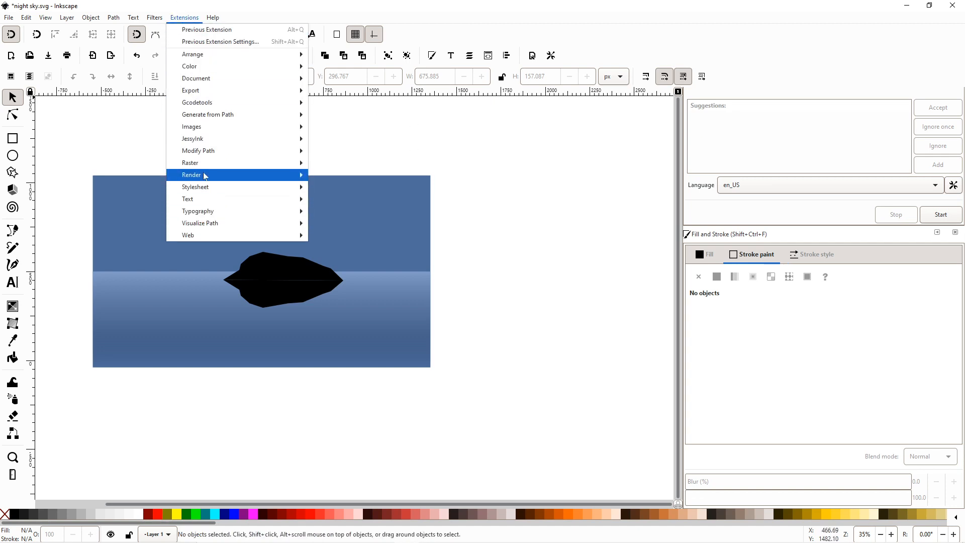
pyautogui.moveTo(205, 176)
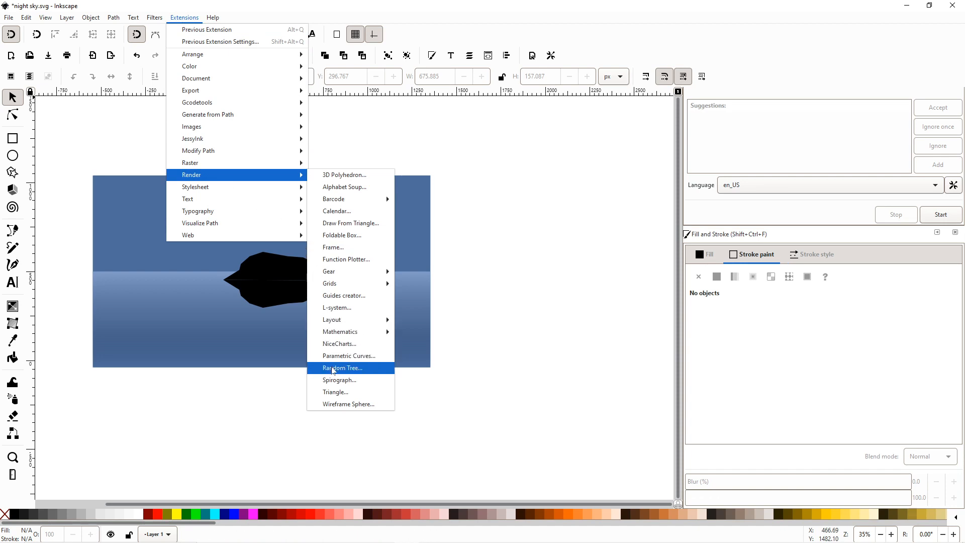
pyautogui.click(342, 368)
pyautogui.moveTo(503, 239); pyautogui.dragTo(551, 179)
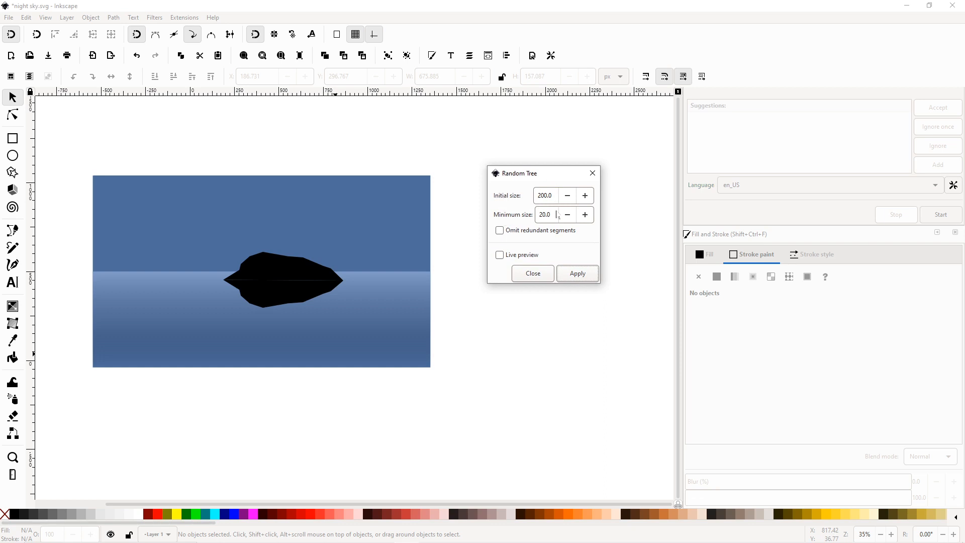
pyautogui.click(575, 272)
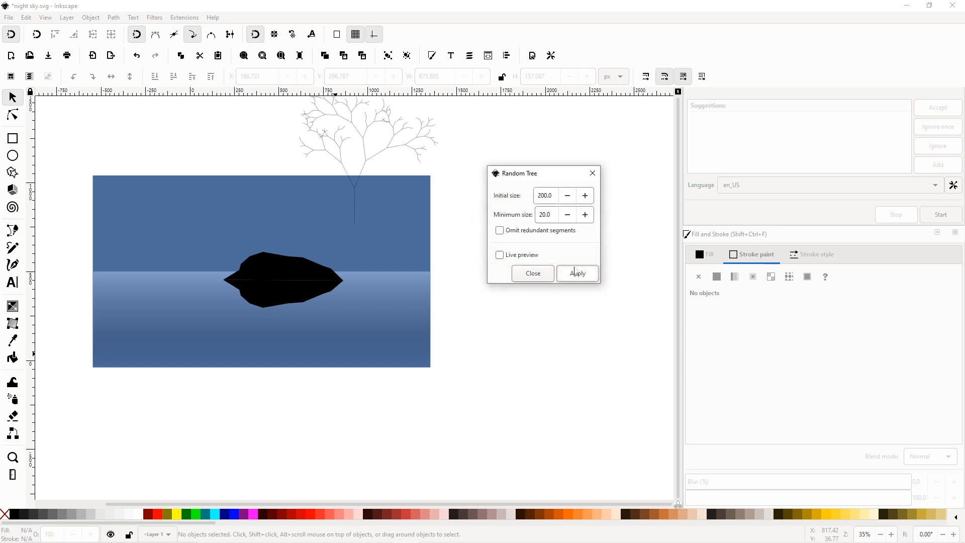
pyautogui.click(575, 272)
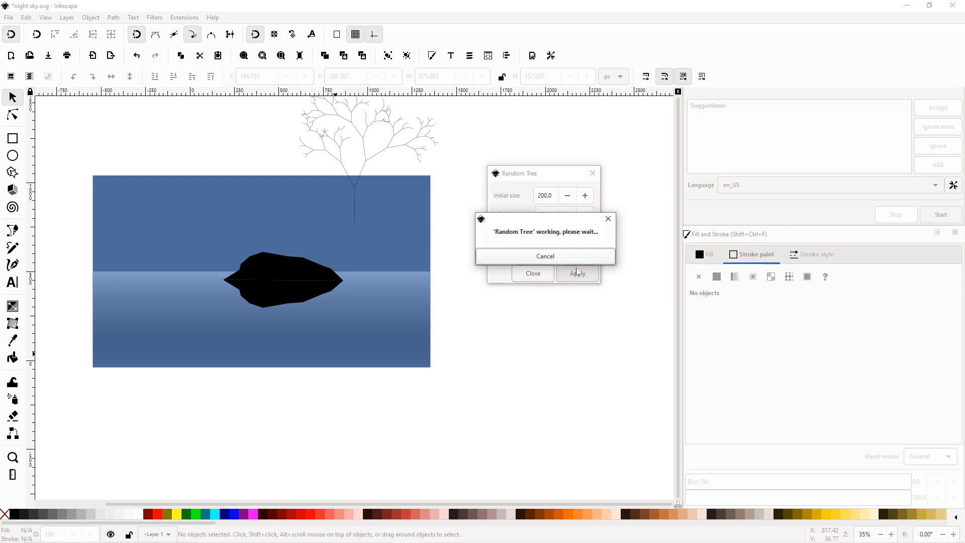
pyautogui.click(577, 272)
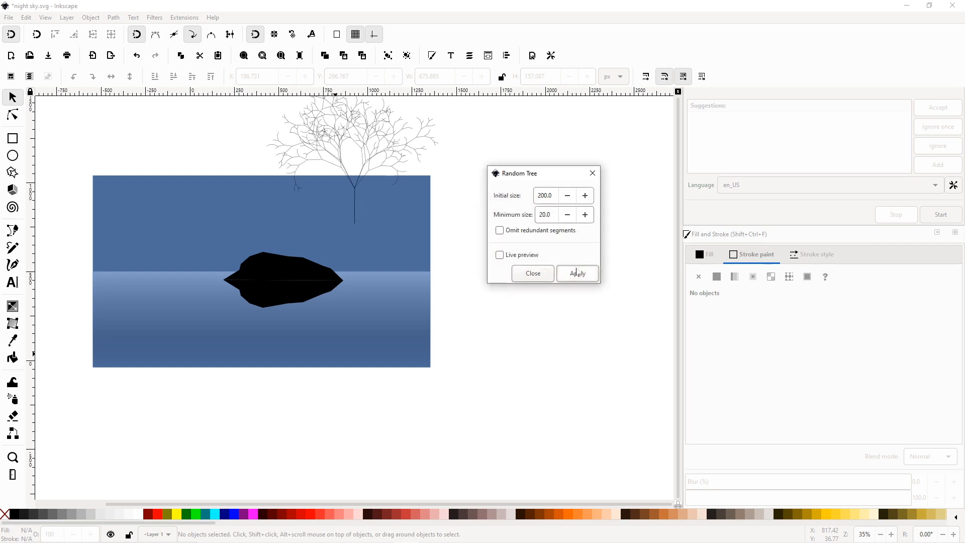
pyautogui.click(592, 173)
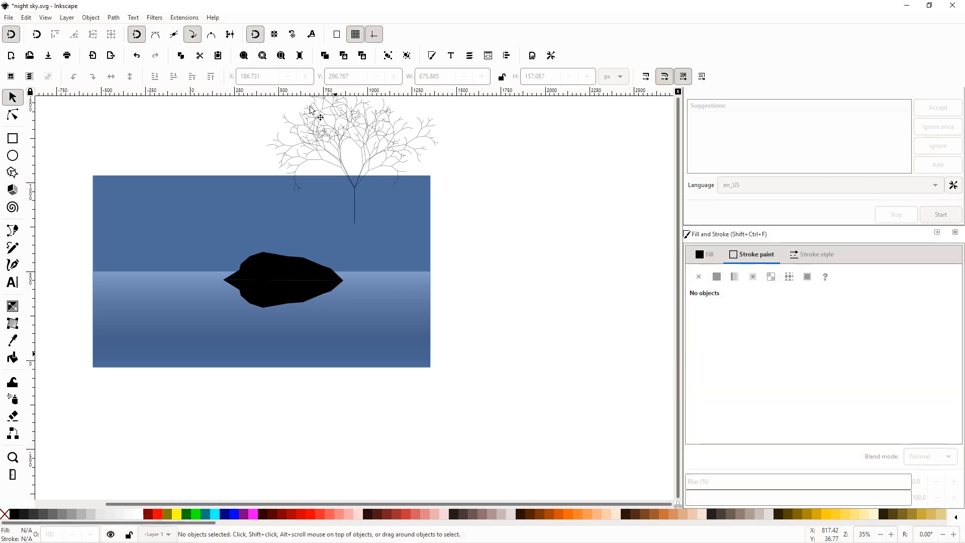
# - Select all three random trees, set their stroke width to 1 mm and switch the width unit to px
pyautogui.click(340, 118)
pyautogui.scroll(2, 299, 130)
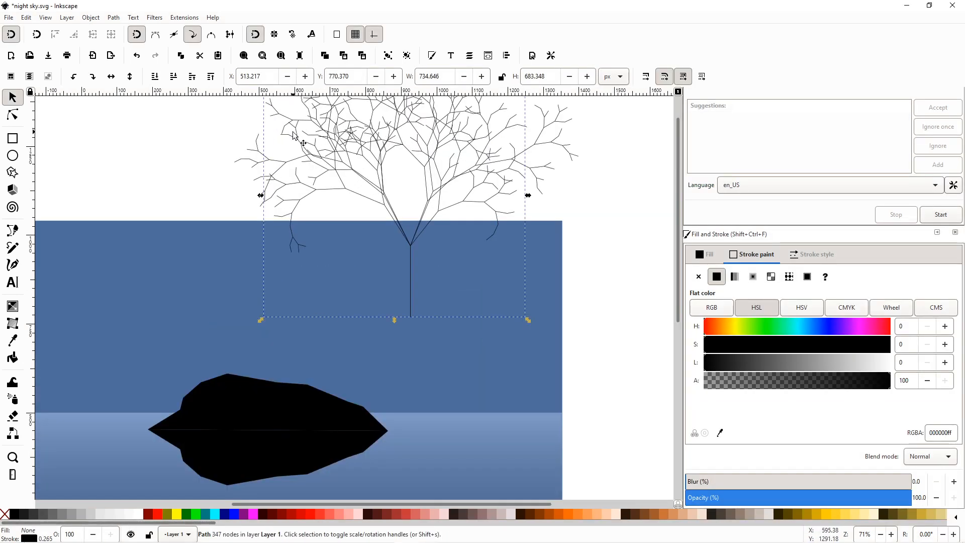
pyautogui.scroll(-1, 320, 148)
pyautogui.scroll(-1, 320, 151)
pyautogui.scroll(3, 323, 154)
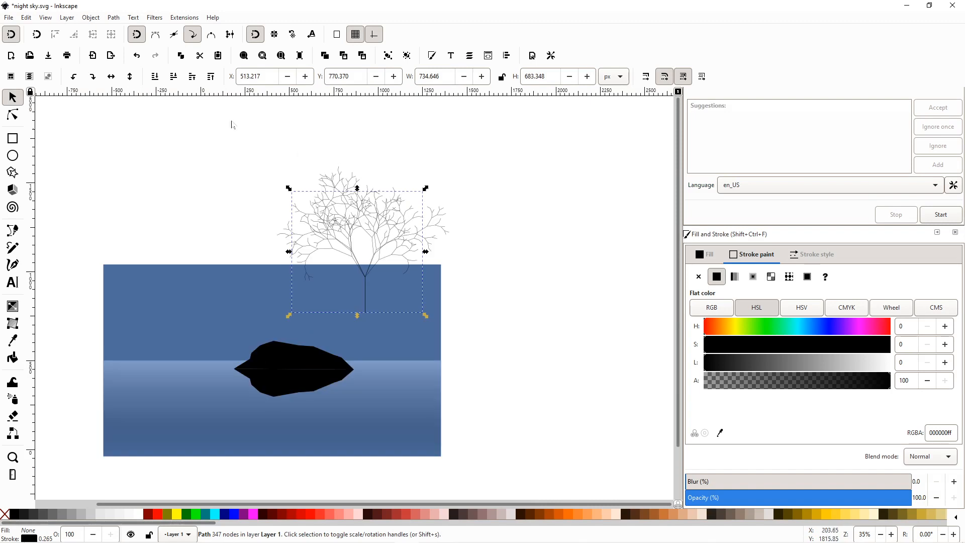
pyautogui.moveTo(285, 178); pyautogui.dragTo(463, 338)
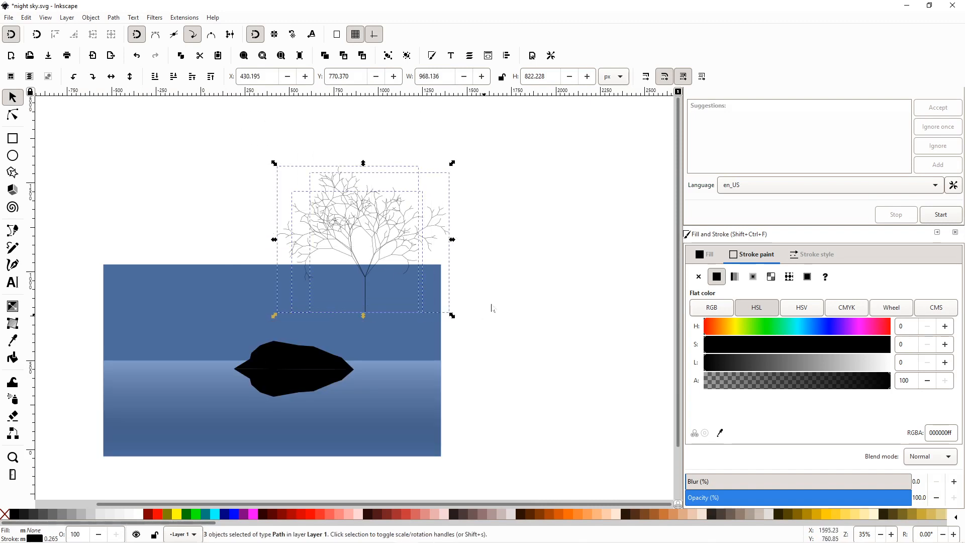
pyautogui.click(821, 254)
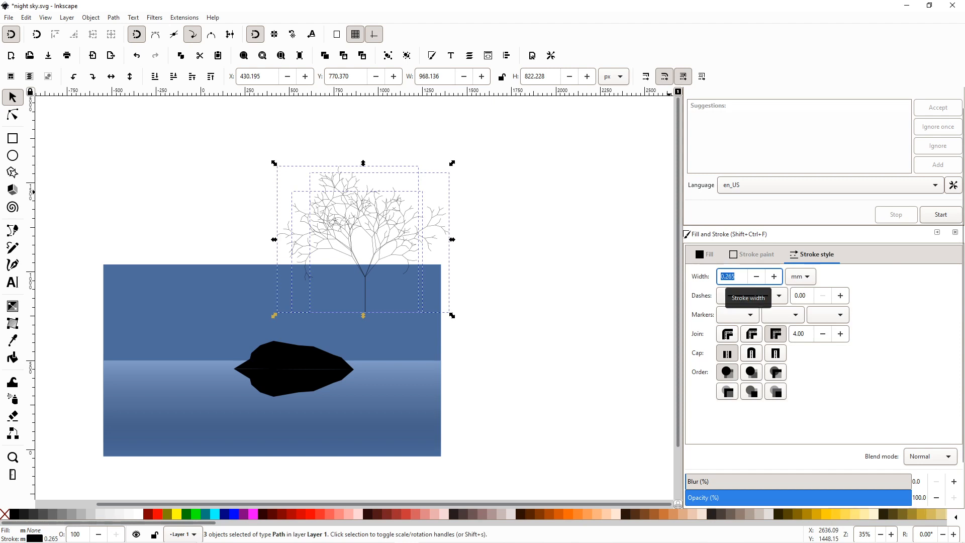
pyautogui.press('BackSpace')
pyautogui.write('1')
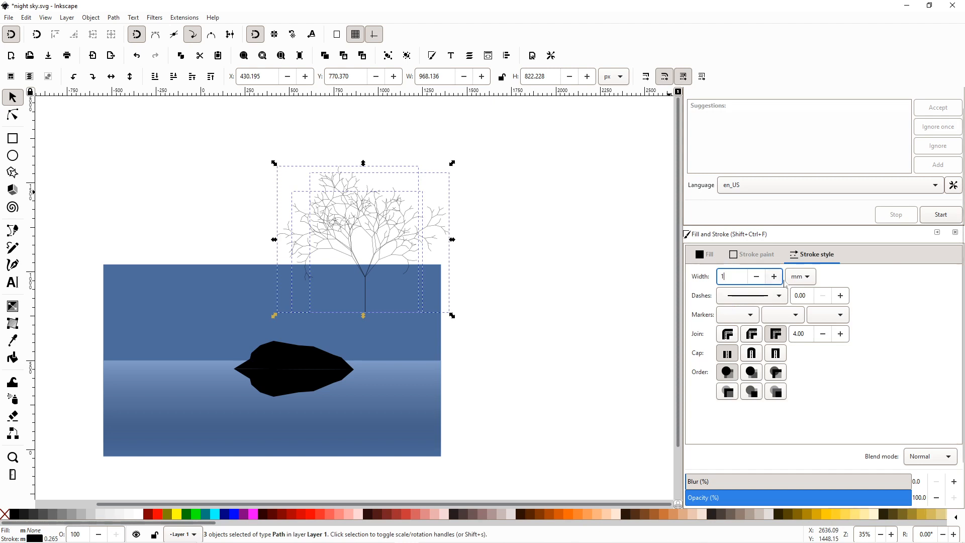
pyautogui.click(801, 276)
pyautogui.click(800, 320)
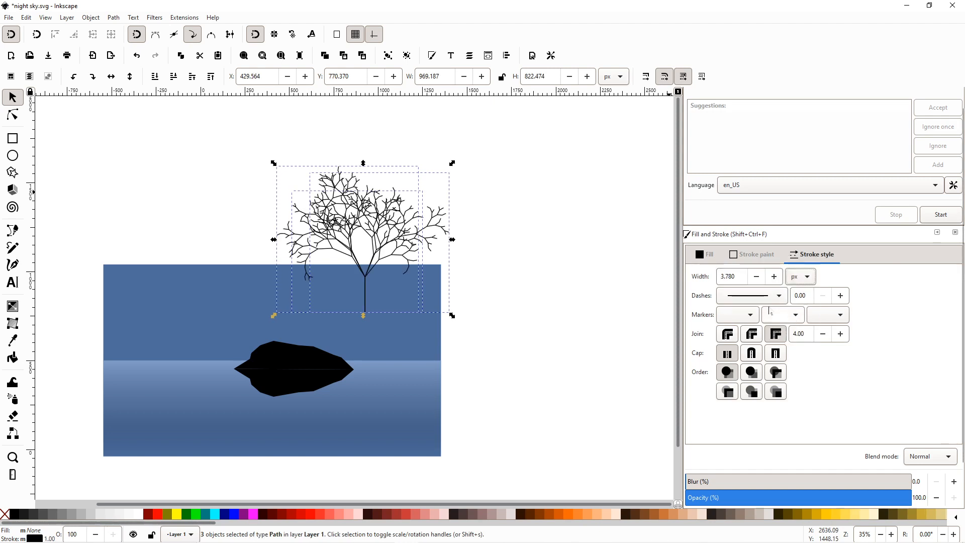
# - Scale the three trees down together to about 415 by 352 px, stand them on top of the hill and deselect them
pyautogui.press('space')
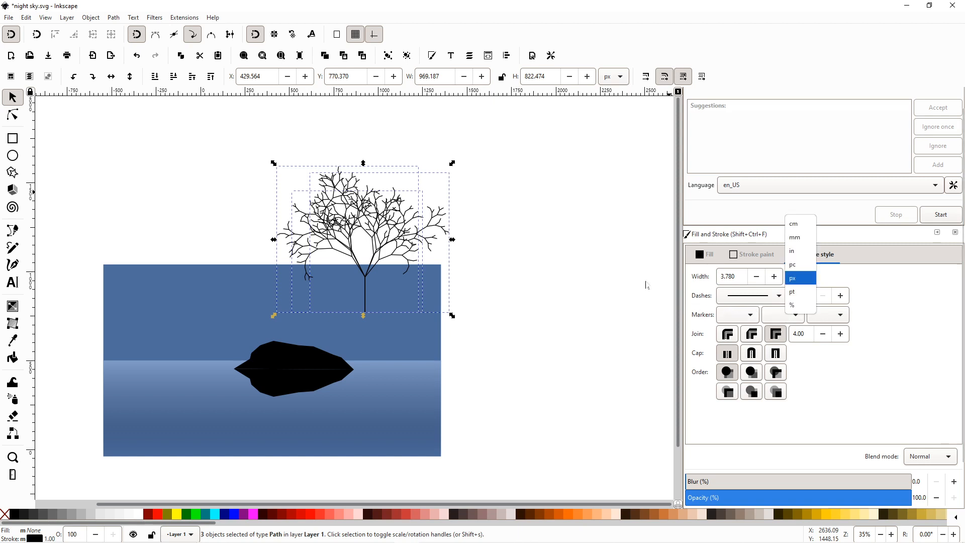
pyautogui.press('Escape')
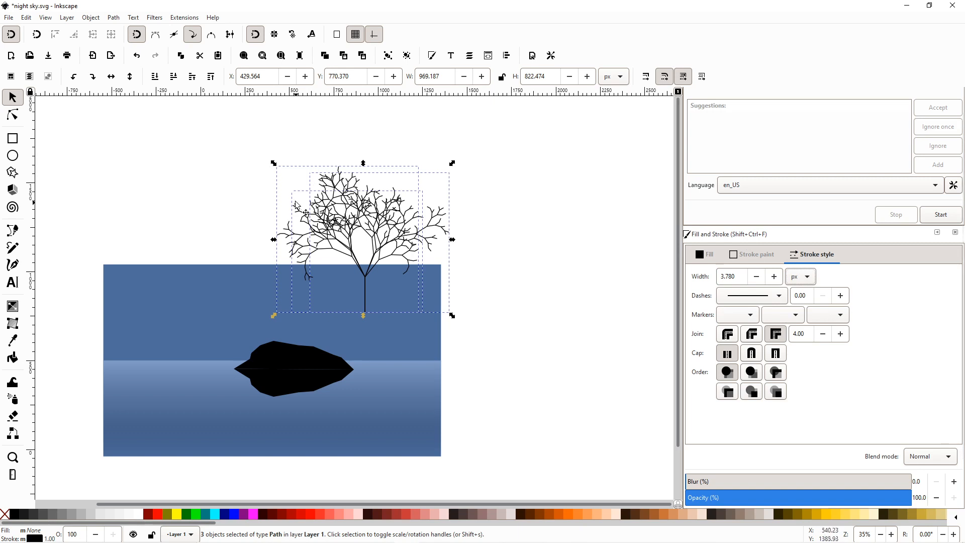
pyautogui.moveTo(331, 211); pyautogui.dragTo(271, 249)
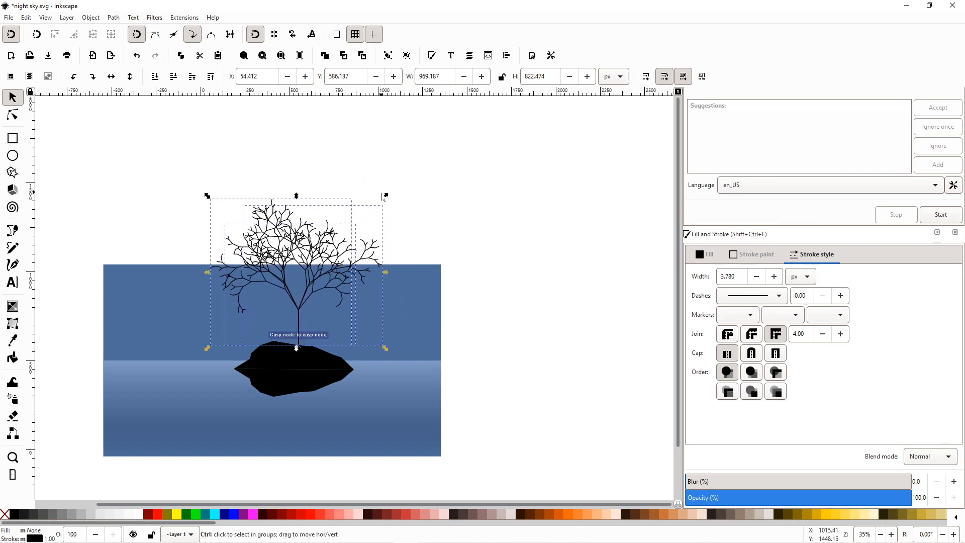
pyautogui.moveTo(386, 196); pyautogui.dragTo(356, 230)
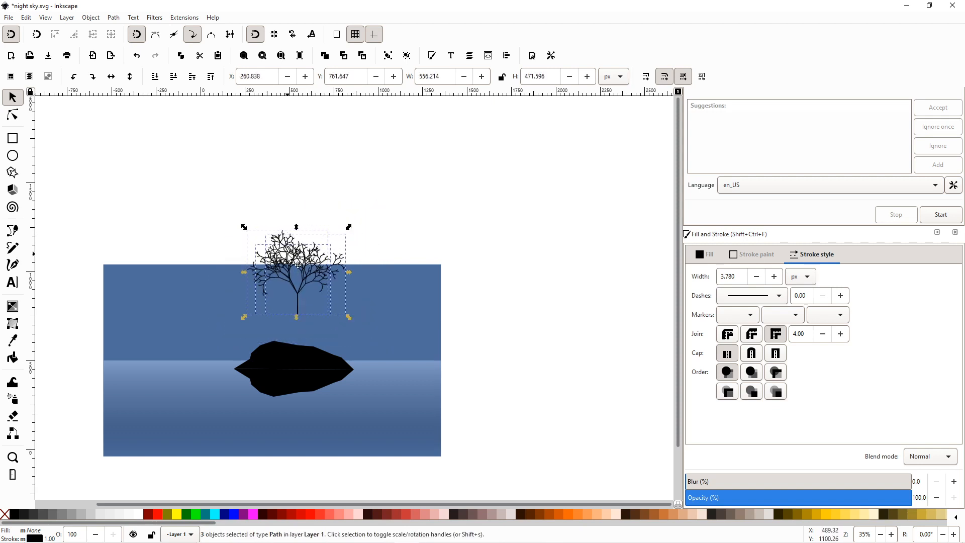
pyautogui.moveTo(289, 257); pyautogui.dragTo(288, 299)
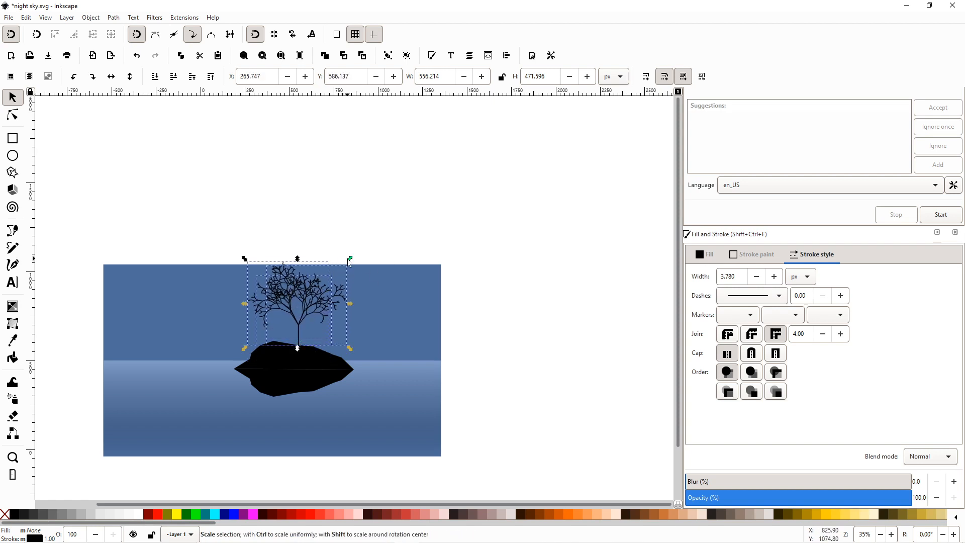
pyautogui.moveTo(349, 259); pyautogui.dragTo(301, 305)
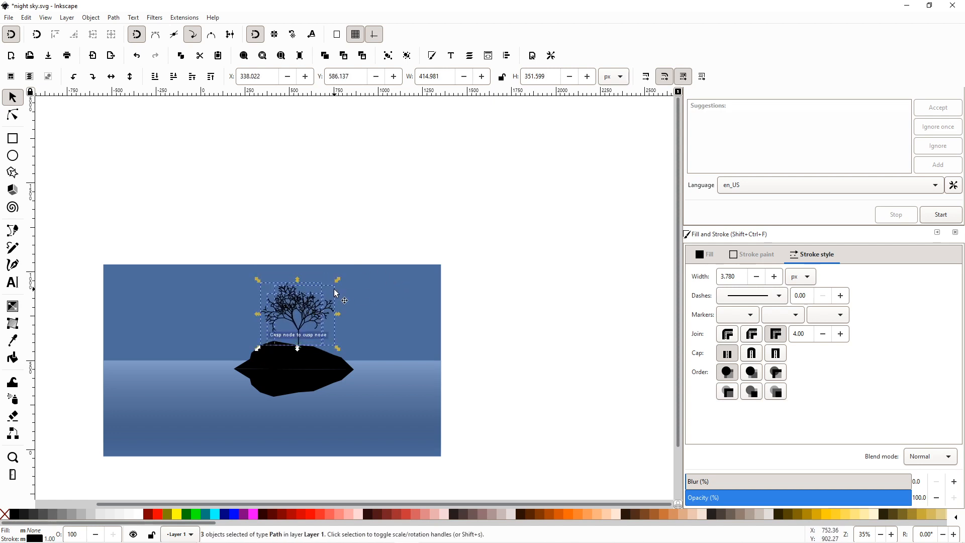
pyautogui.click(557, 289)
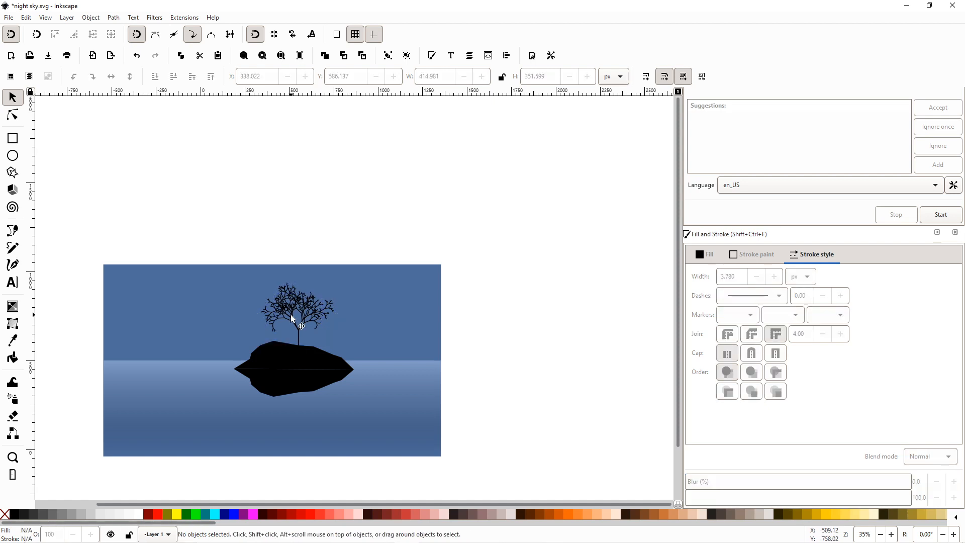
# - Offset two of the overlapping trees slightly to opposite sides so three separate trunks stand on the hill
pyautogui.scroll(2, 299, 322)
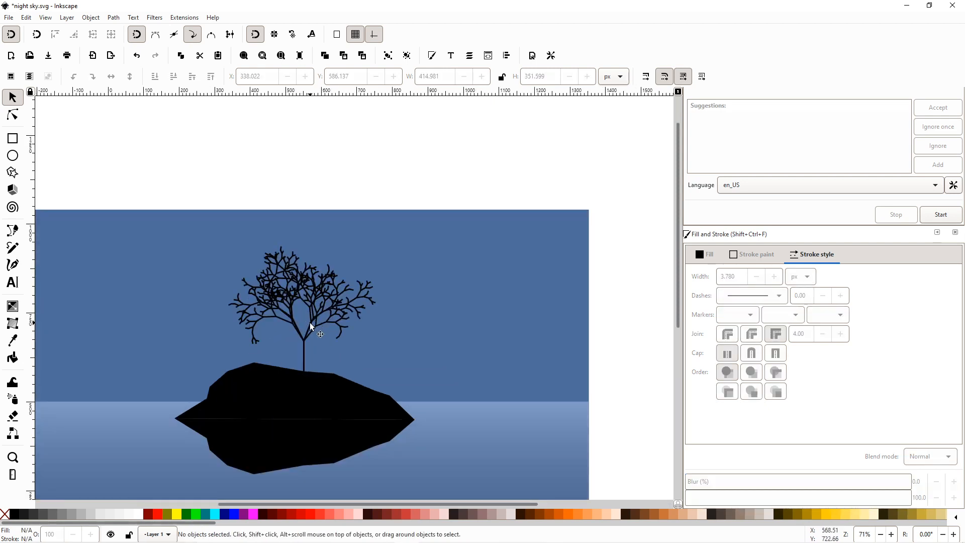
pyautogui.click(310, 322)
pyautogui.moveTo(307, 323); pyautogui.dragTo(300, 324)
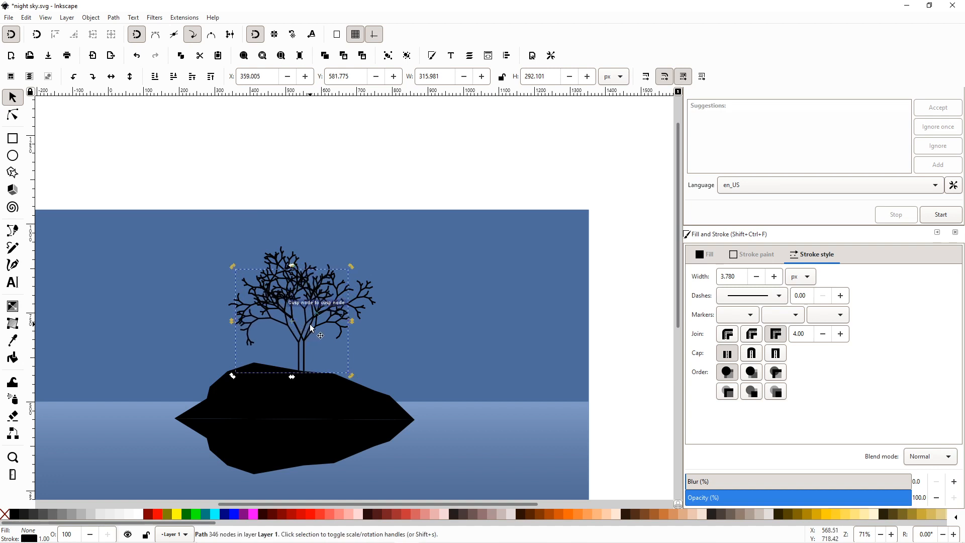
pyautogui.click(278, 259)
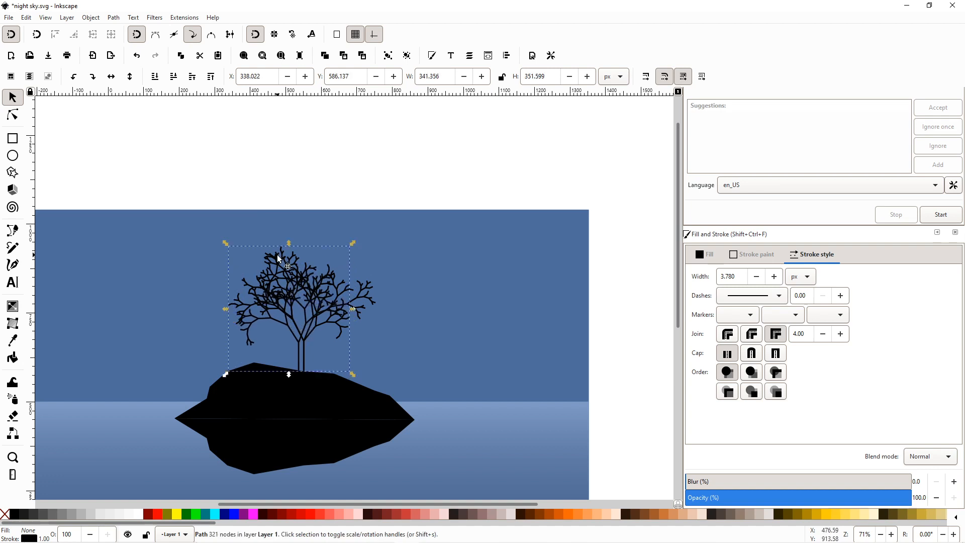
pyautogui.moveTo(281, 259); pyautogui.dragTo(298, 281)
pyautogui.moveTo(294, 270); pyautogui.dragTo(287, 260)
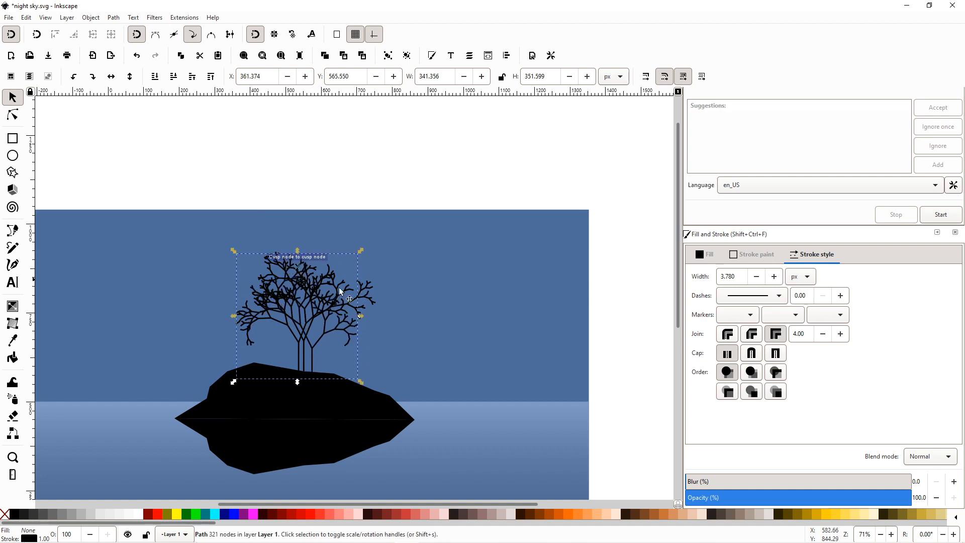
# - Lower the fill alpha of the flipped hill to 49 so it looks like a reflection
pyautogui.click(266, 442)
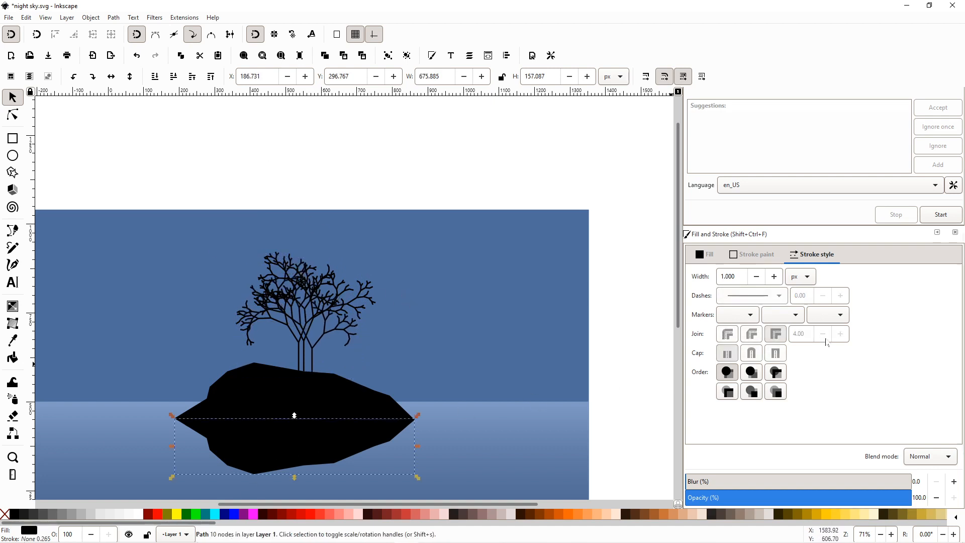
pyautogui.click(755, 255)
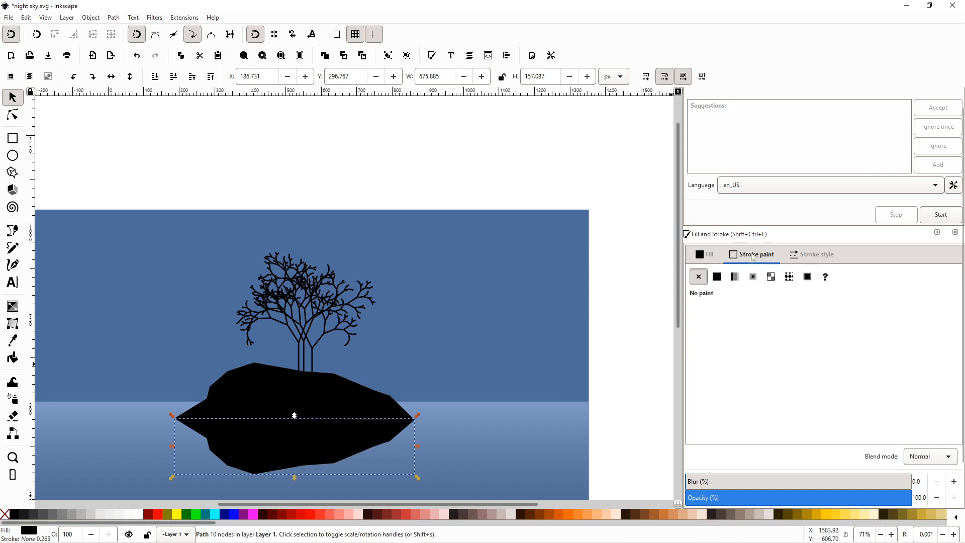
pyautogui.click(706, 254)
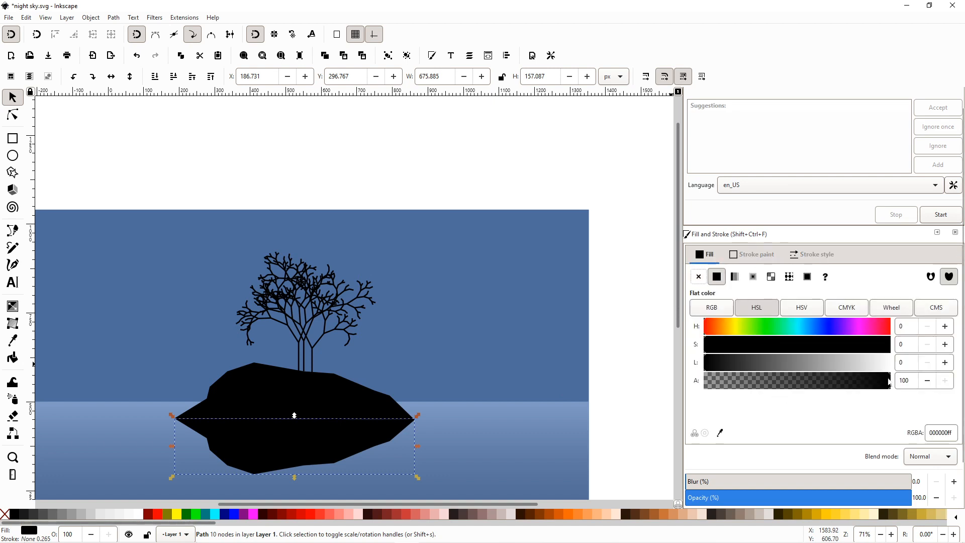
pyautogui.moveTo(887, 386); pyautogui.dragTo(795, 389)
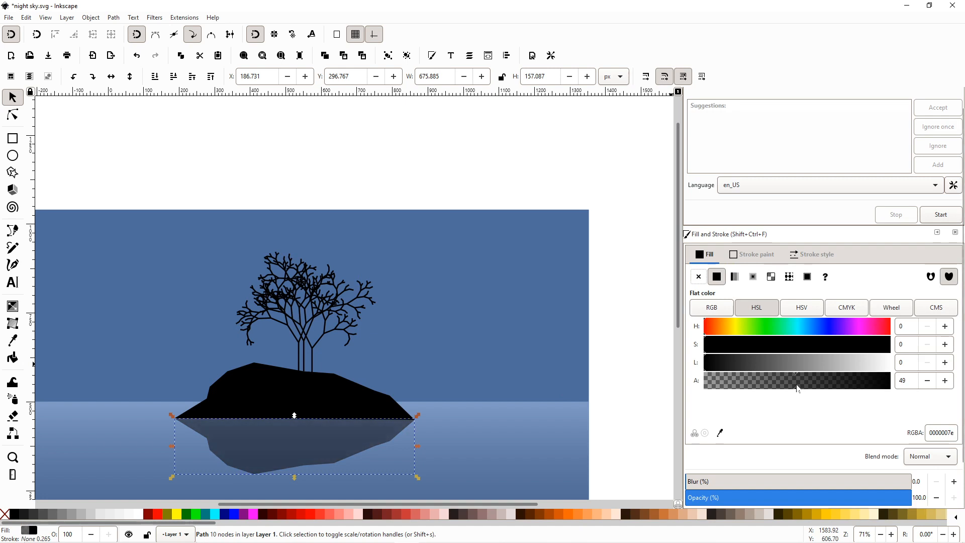
# - Select all three trees on the hill, duplicate them in place and save the document
pyautogui.click(295, 287)
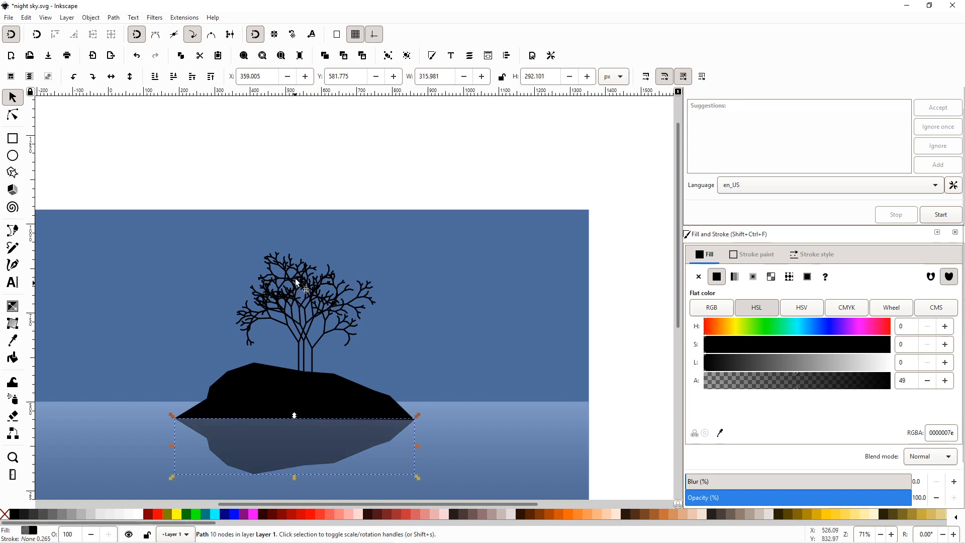
pyautogui.moveTo(210, 166); pyautogui.dragTo(397, 388)
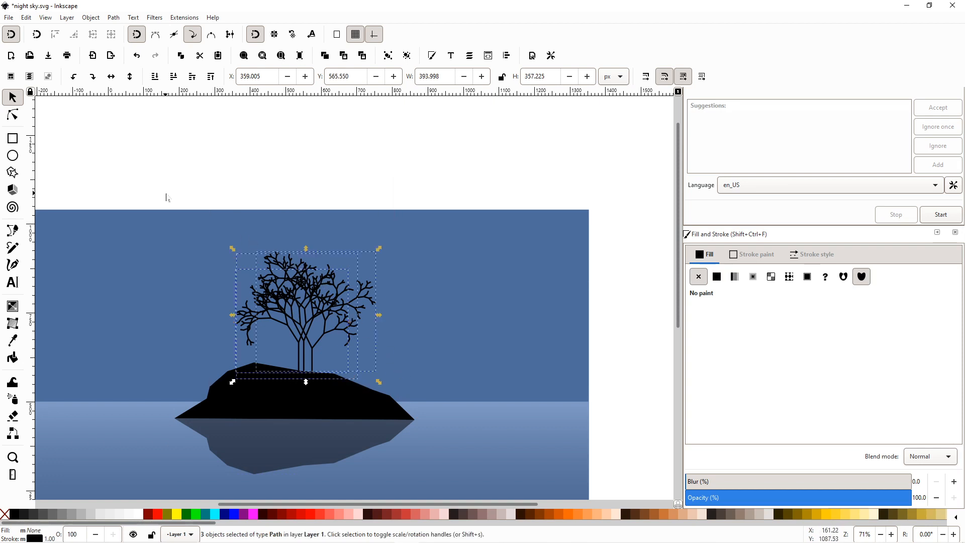
pyautogui.rightClick(295, 262)
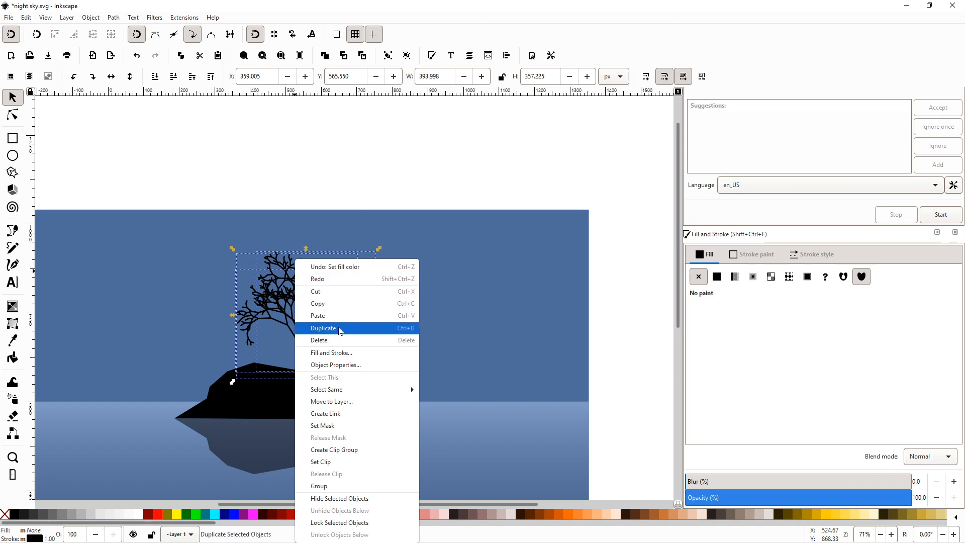
pyautogui.click(340, 329)
pyautogui.hotkey('ctrl', 's')
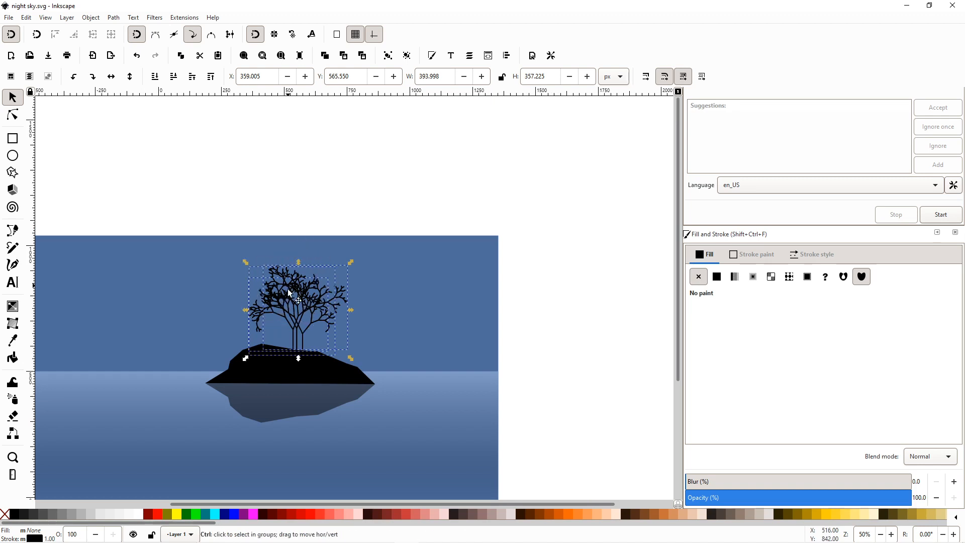
# - Move the tree copies straight down, flip them vertically and place their trunks over the hill's reflection
pyautogui.moveTo(290, 293); pyautogui.dragTo(290, 396)
pyautogui.press('v')
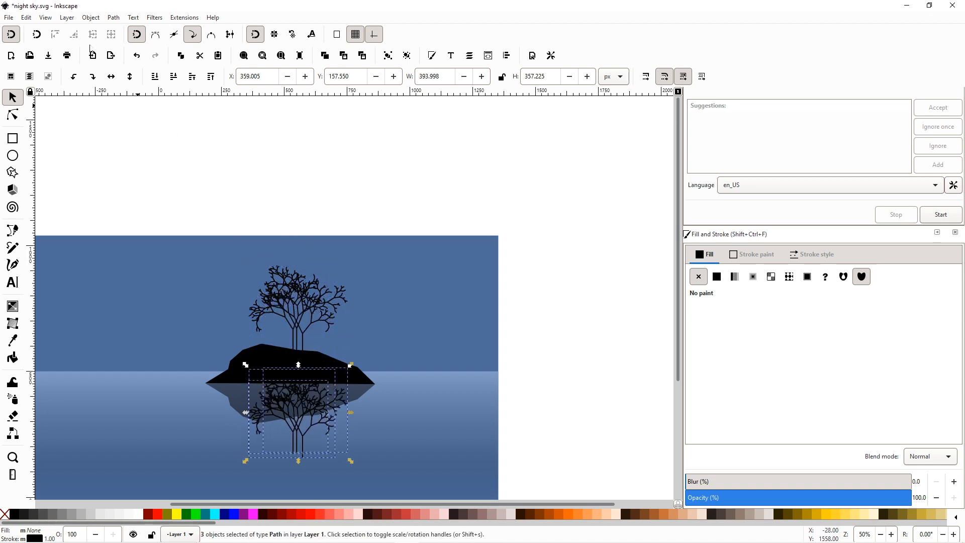
pyautogui.click(132, 79)
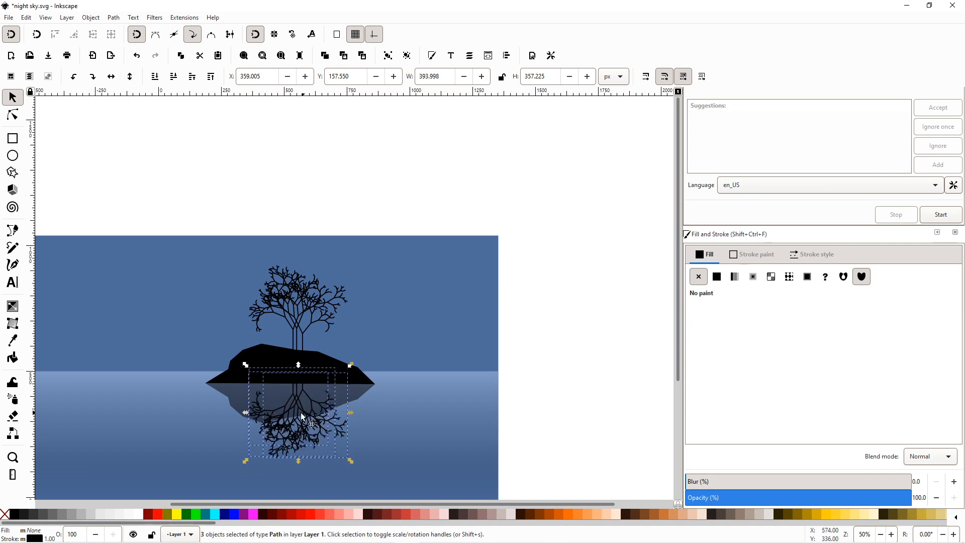
pyautogui.moveTo(299, 414); pyautogui.dragTo(300, 456)
pyautogui.scroll(-2, 327, 330)
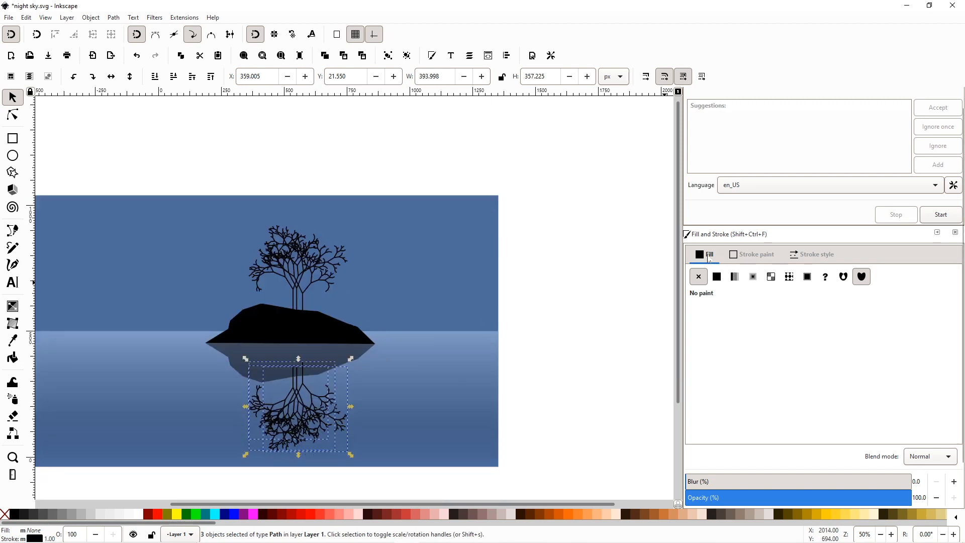
# - Try to fade the mirrored trees with a flat black fill at alpha 25, and deselect them
pyautogui.click(718, 278)
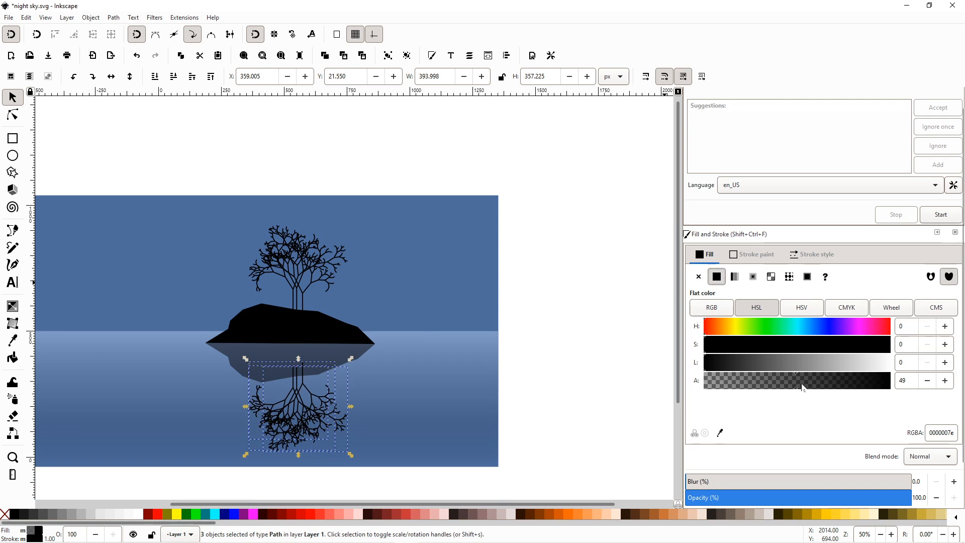
pyautogui.moveTo(806, 387); pyautogui.dragTo(751, 386)
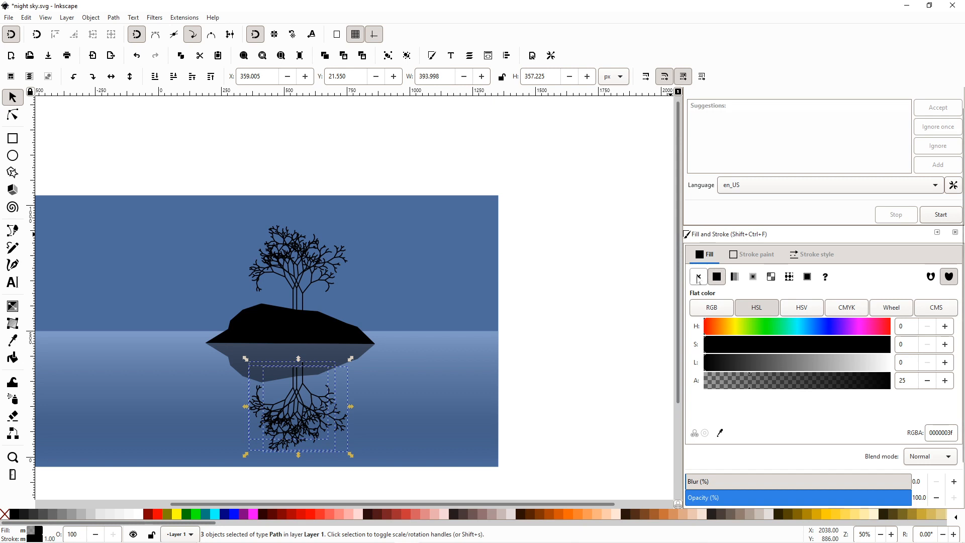
pyautogui.press('Escape')
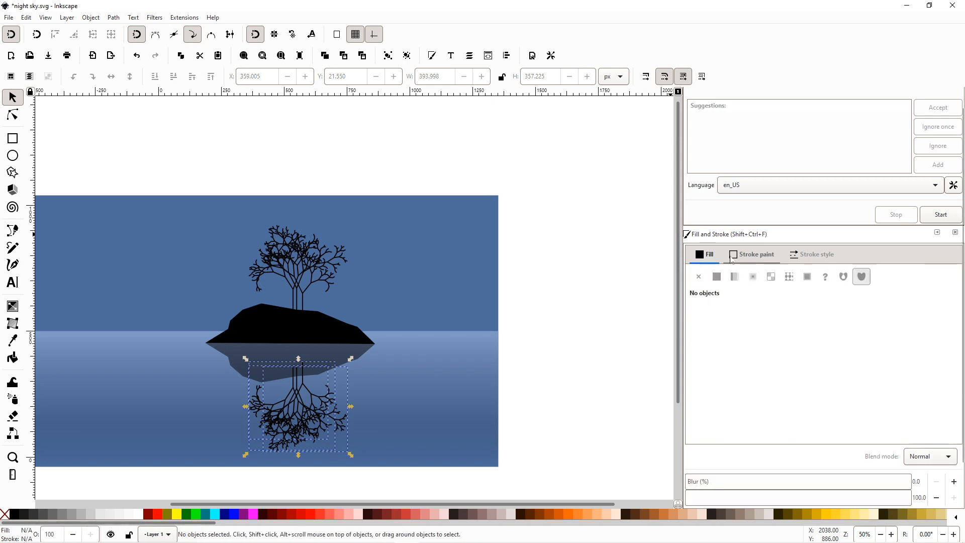
pyautogui.click(302, 422)
pyautogui.moveTo(307, 486); pyautogui.dragTo(227, 345)
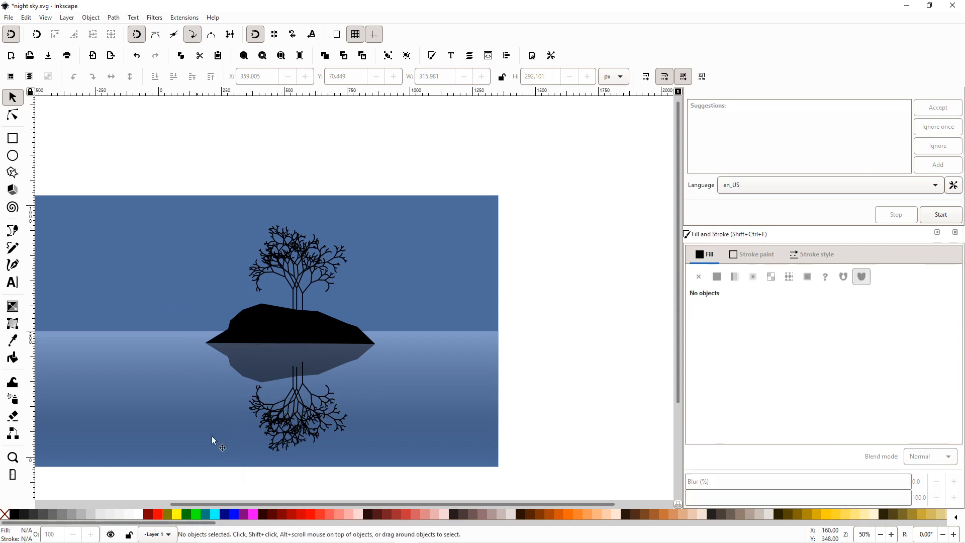
pyautogui.moveTo(253, 487); pyautogui.dragTo(369, 348)
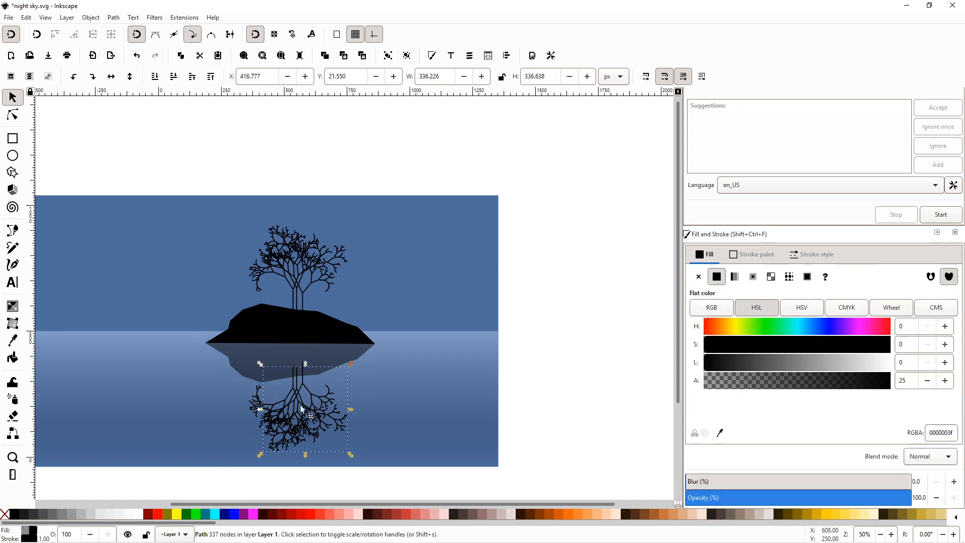
pyautogui.keyDown('shift'); pyautogui.click(259, 400); pyautogui.keyUp('shift')
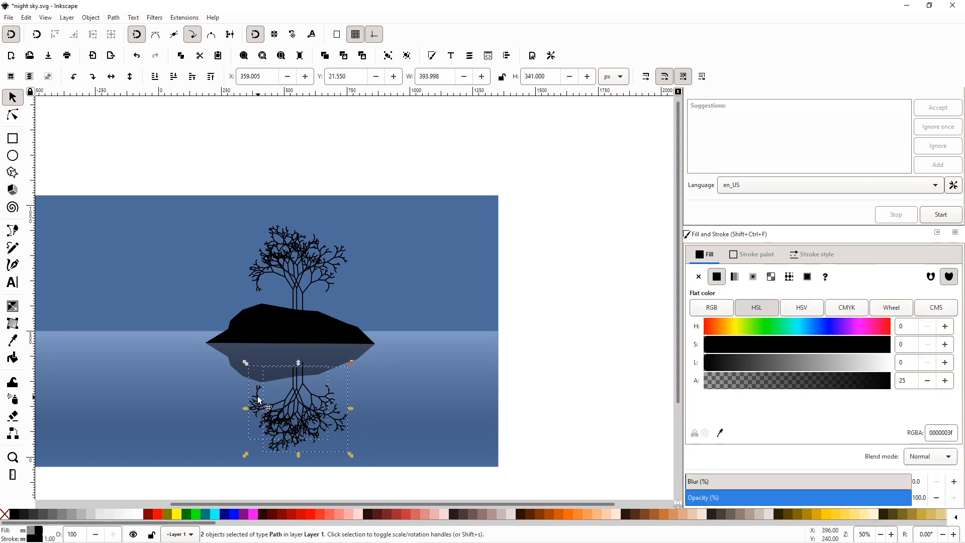
pyautogui.keyDown('shift'); pyautogui.click(335, 399); pyautogui.keyUp('shift')
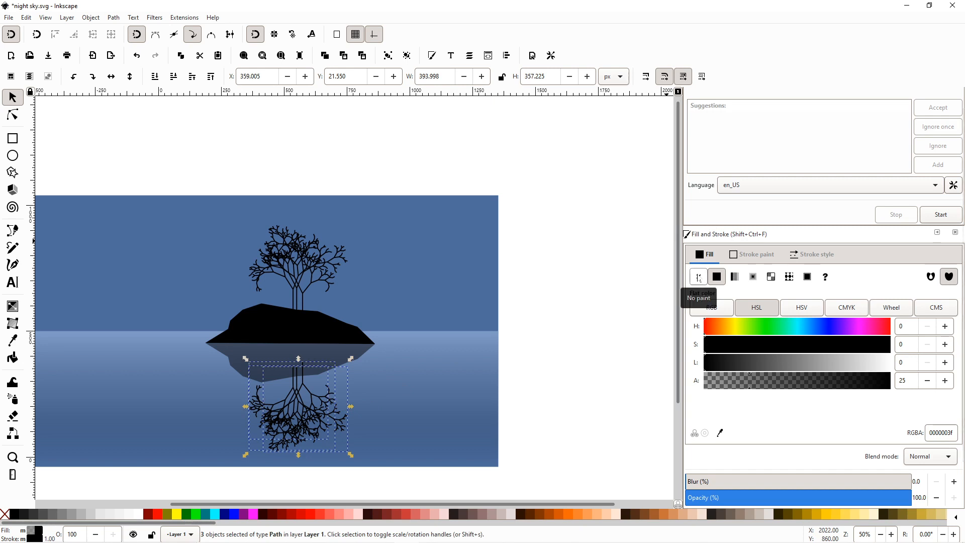
pyautogui.press('Escape')
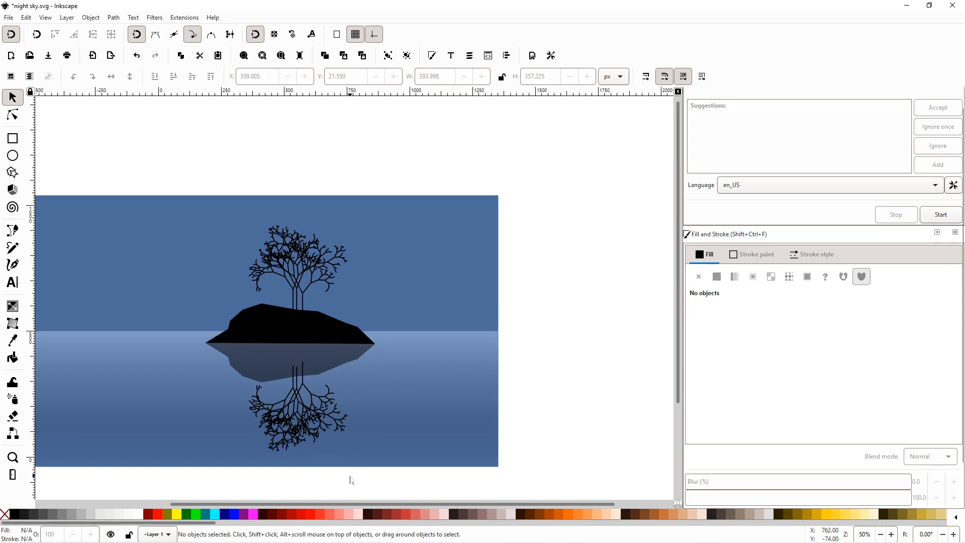
pyautogui.moveTo(351, 475); pyautogui.dragTo(328, 475)
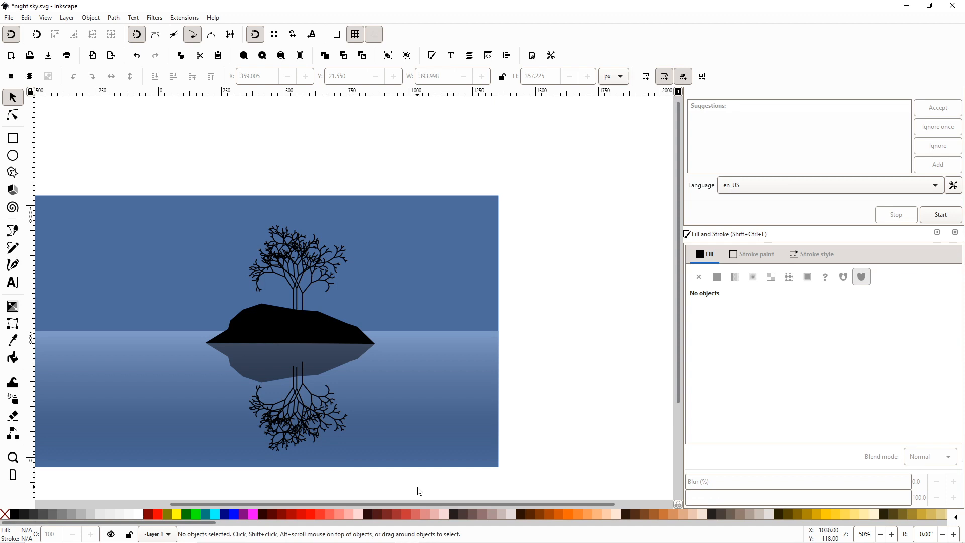
# - Select the three mirrored trees, remove their fill and lower their stroke paint alpha to 36
pyautogui.moveTo(416, 486); pyautogui.dragTo(204, 349)
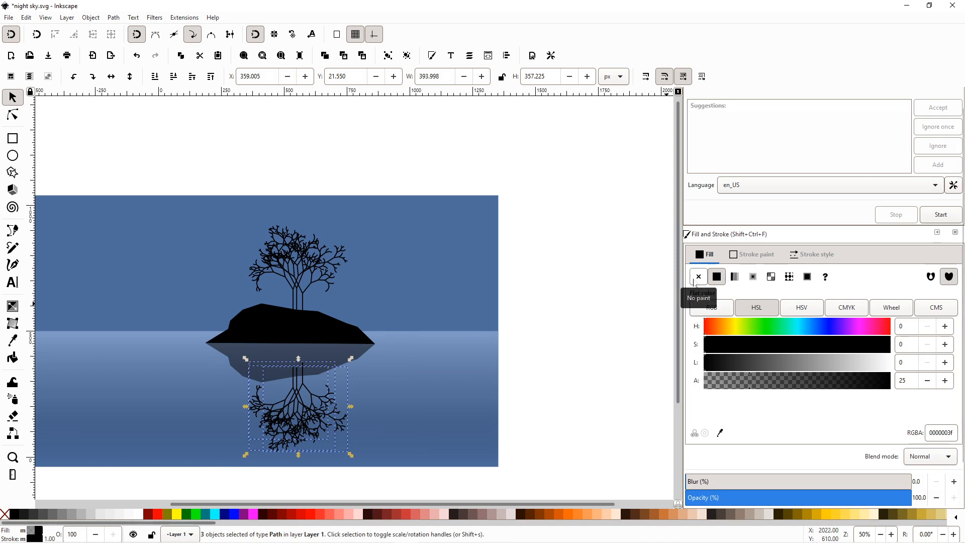
pyautogui.click(695, 281)
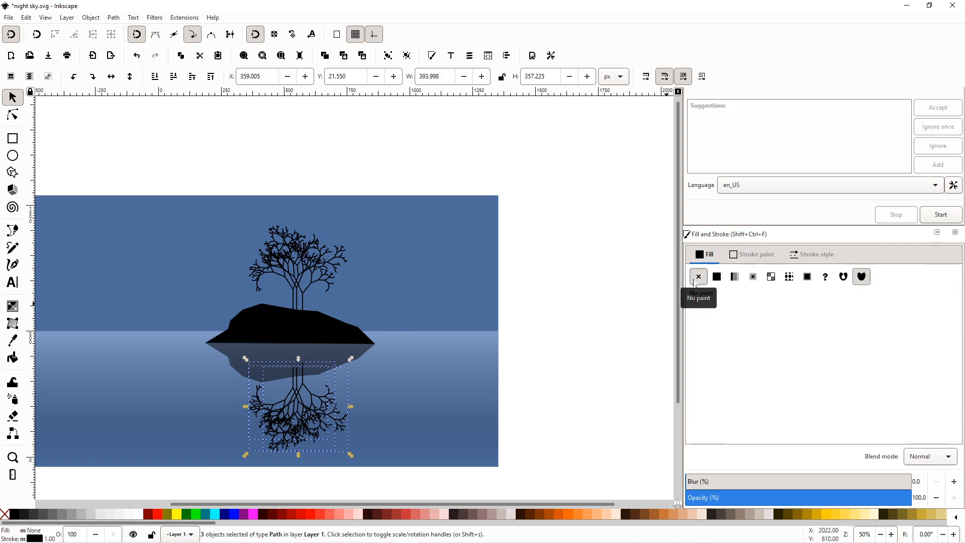
pyautogui.click(763, 255)
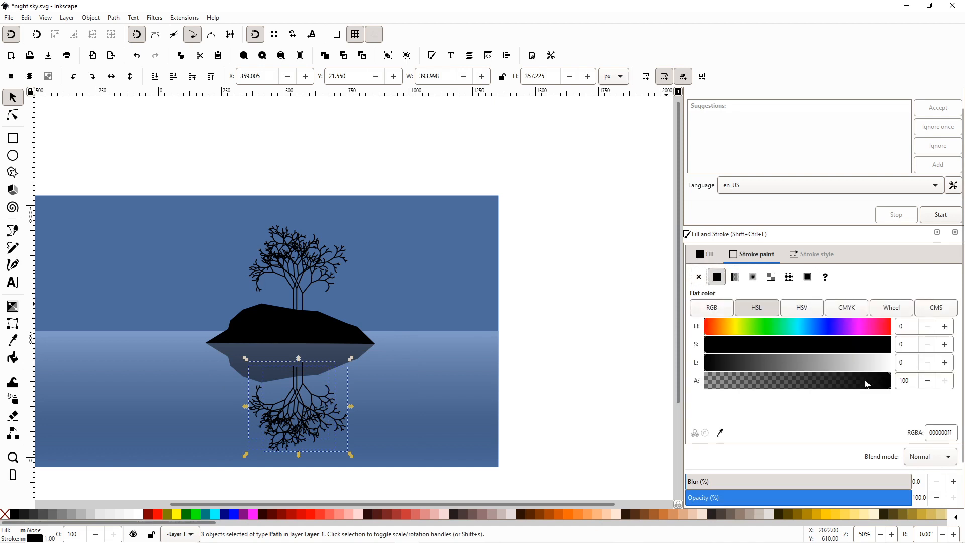
pyautogui.moveTo(885, 384); pyautogui.dragTo(772, 387)
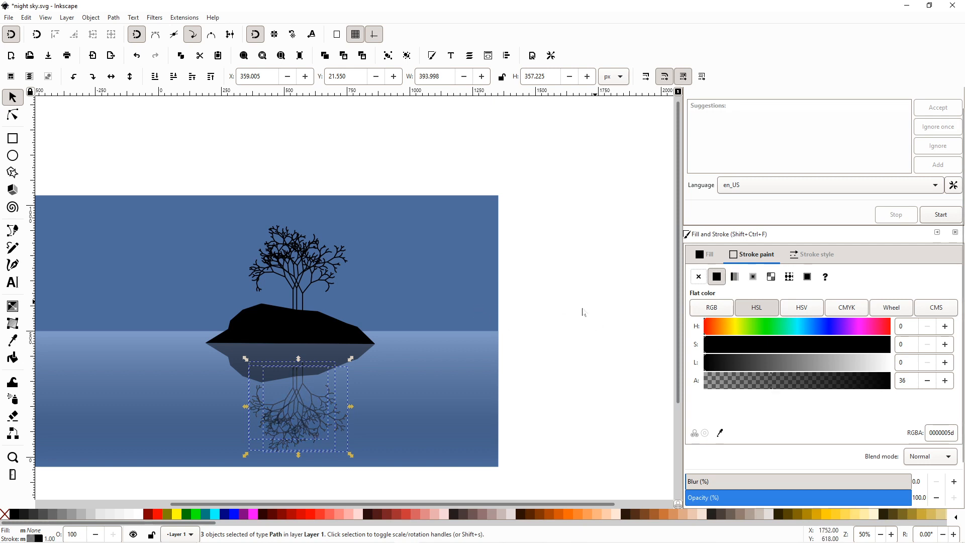
pyautogui.click(622, 349)
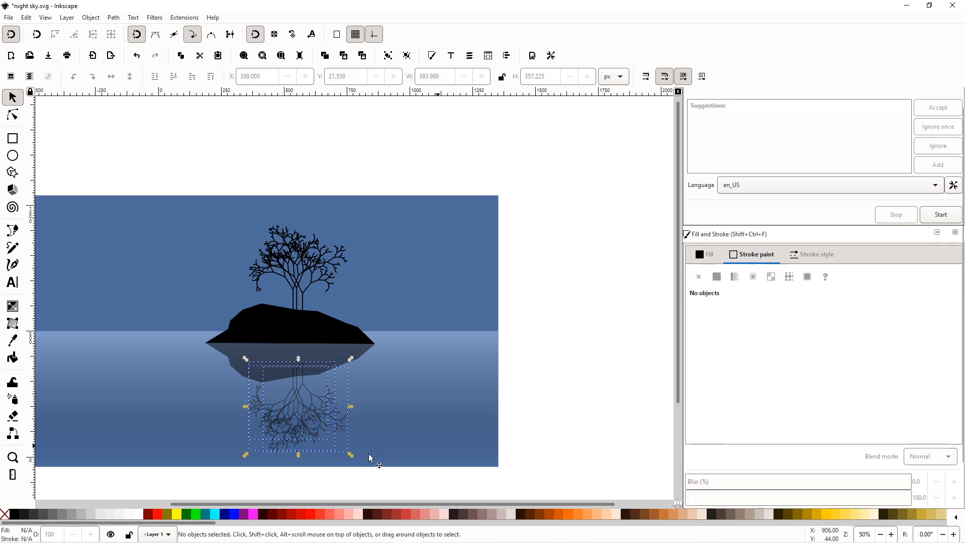
pyautogui.click(296, 424)
pyautogui.click(585, 329)
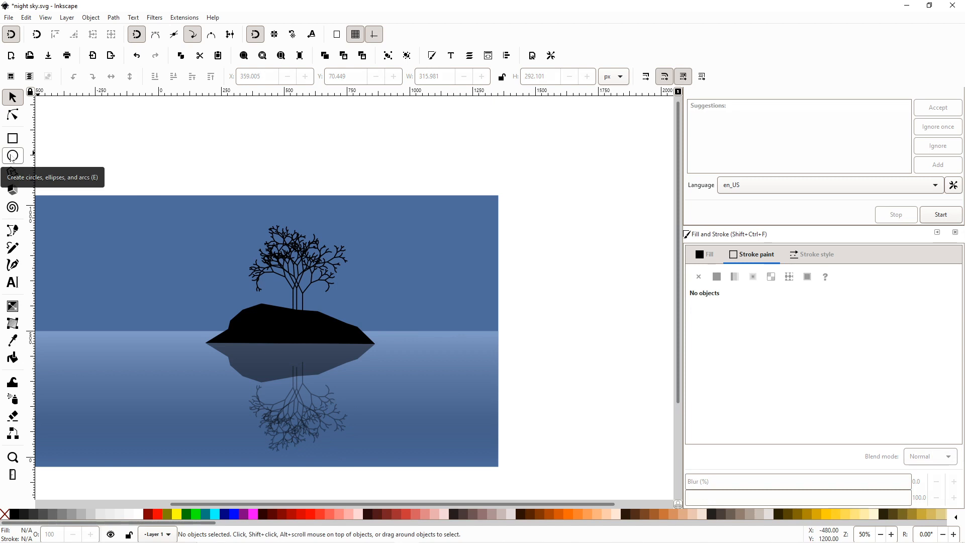
# - Draw an ellipse about 421 by 262 px in the sky to the left of the trees
pyautogui.click(13, 156)
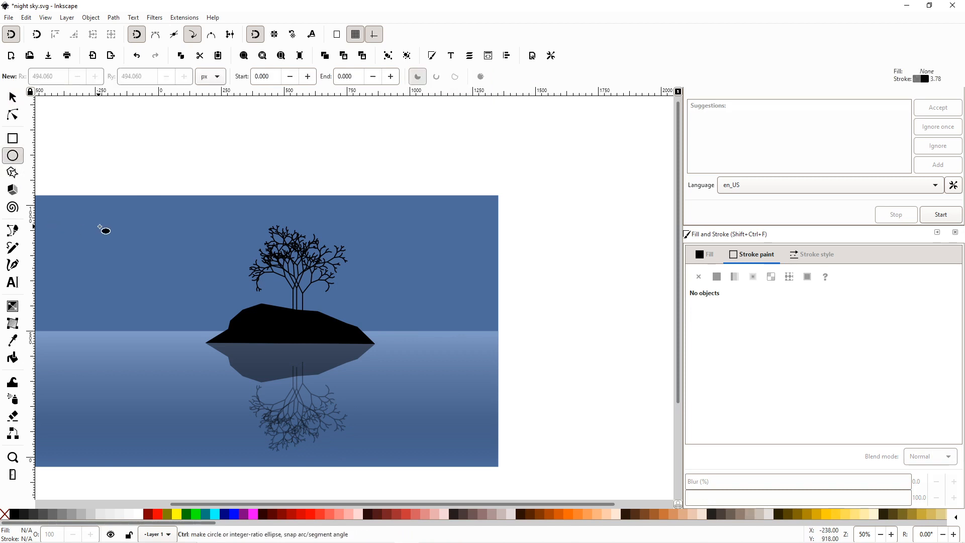
pyautogui.moveTo(101, 221); pyautogui.dragTo(201, 287)
pyautogui.click(14, 98)
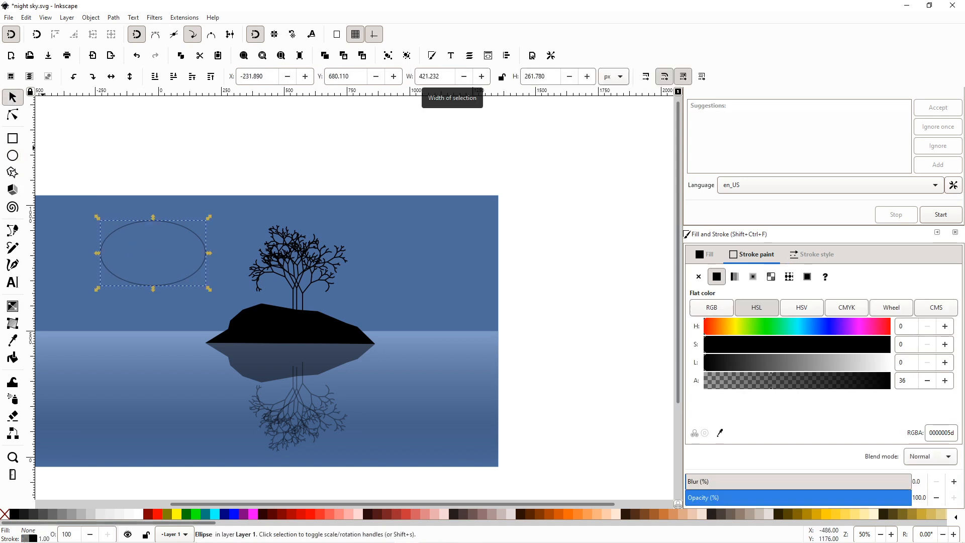
pyautogui.press('Escape')
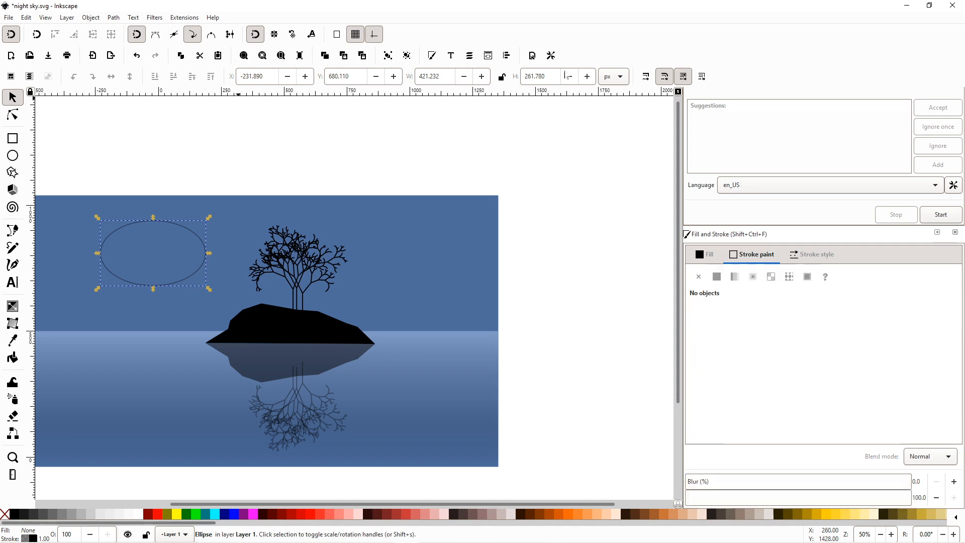
# - Resize the ellipse in the sky to 270 px wide and 270 px high
pyautogui.click(175, 227)
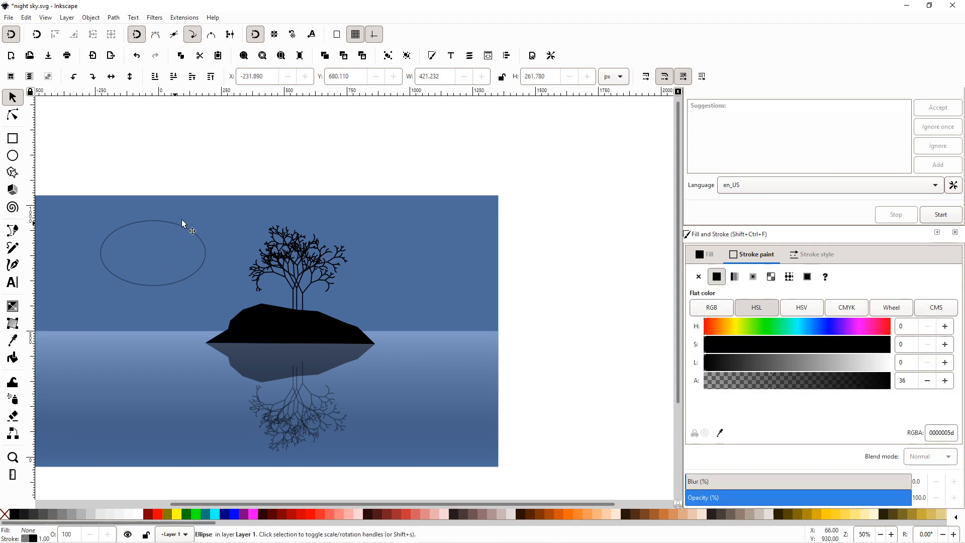
pyautogui.click(442, 71)
pyautogui.doubleClick(442, 72)
pyautogui.press('BackSpace')
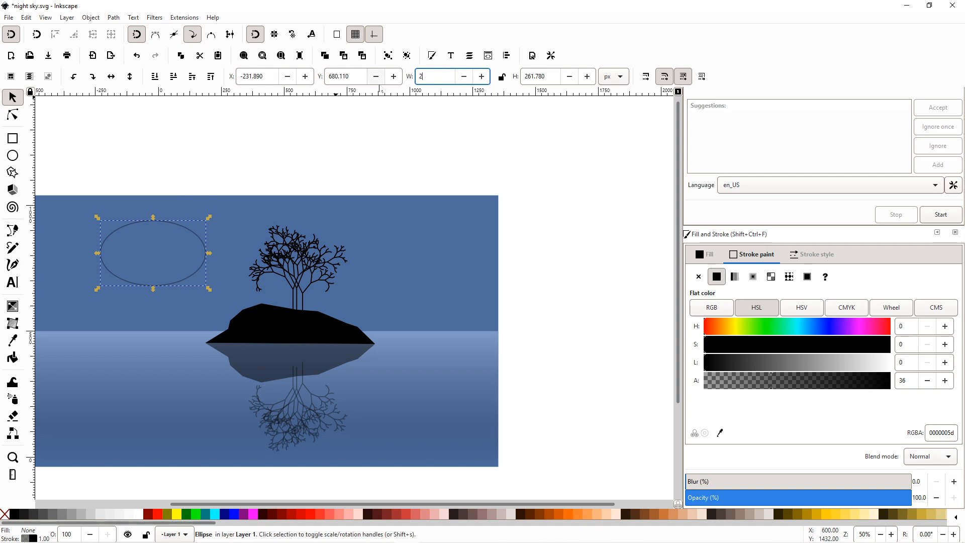
pyautogui.write('270')
pyautogui.press('Return')
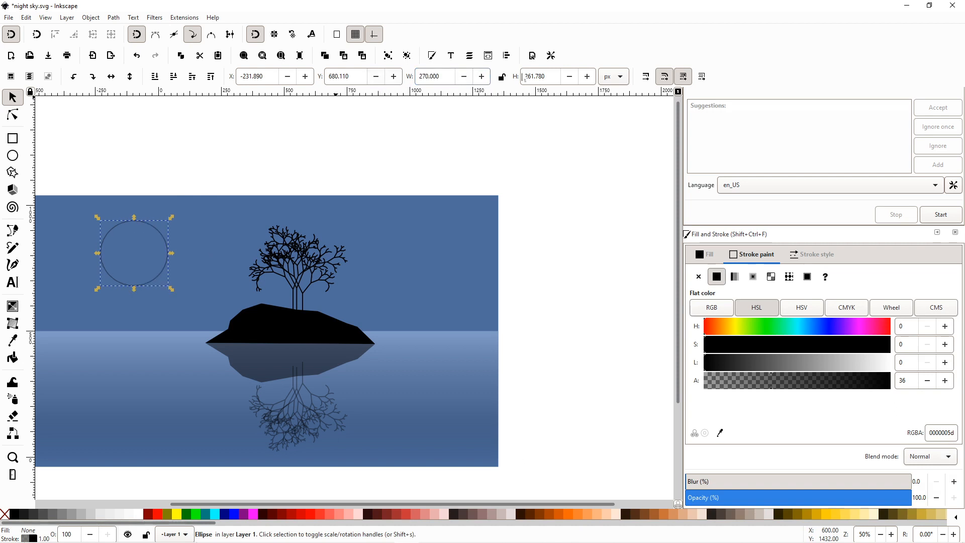
pyautogui.click(538, 76)
pyautogui.press('BackSpace')
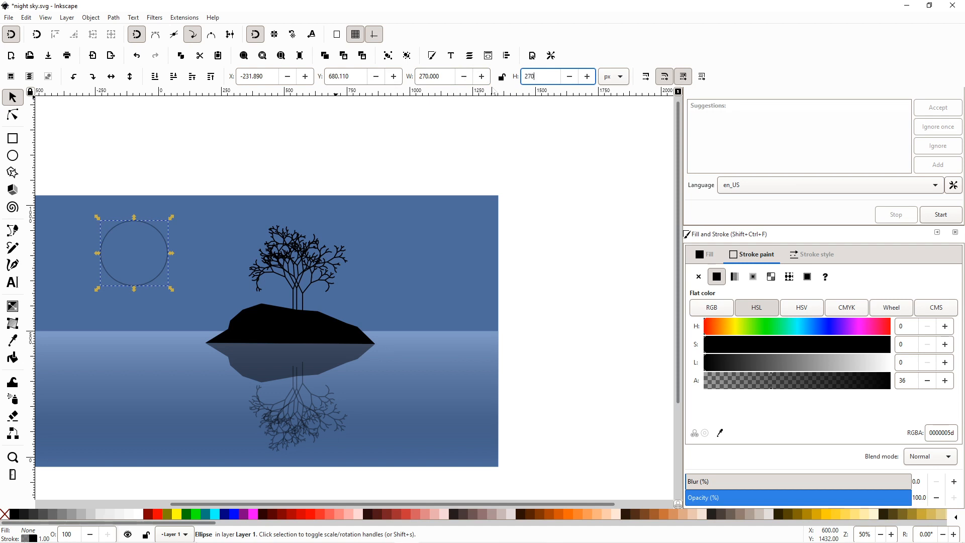
pyautogui.write('270')
pyautogui.press('Return')
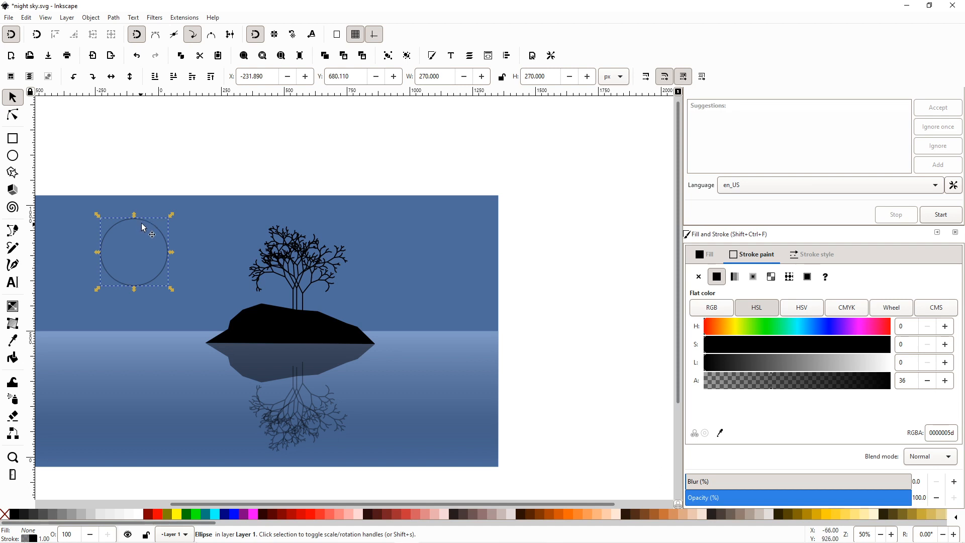
# - Give the circle a flat fill with the RGBA colour c1e3ff3f
pyautogui.click(706, 255)
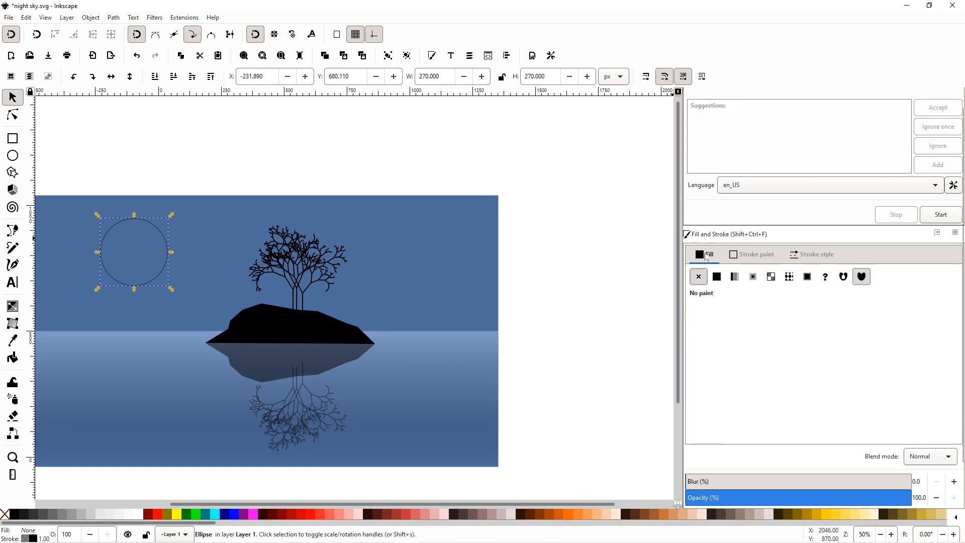
pyautogui.click(717, 276)
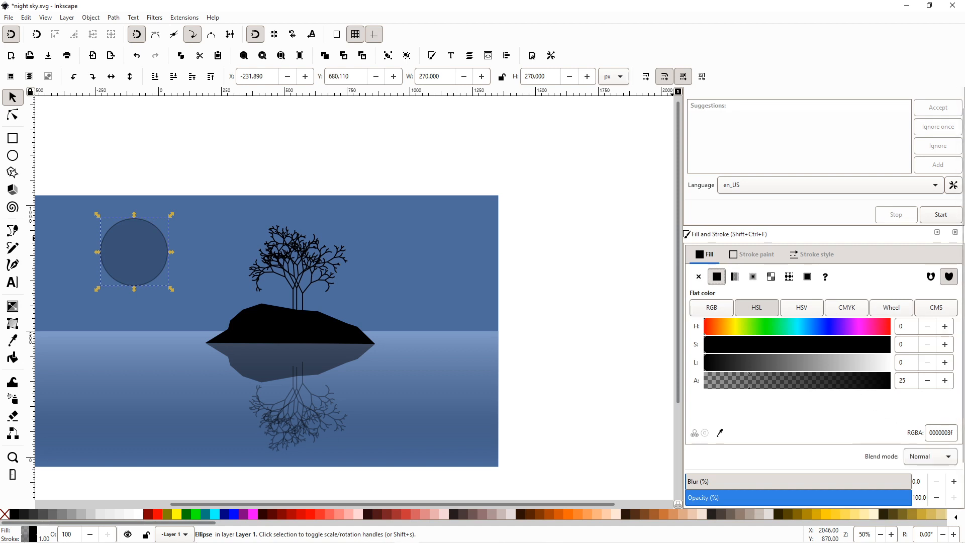
pyautogui.moveTo(954, 433); pyautogui.dragTo(939, 433)
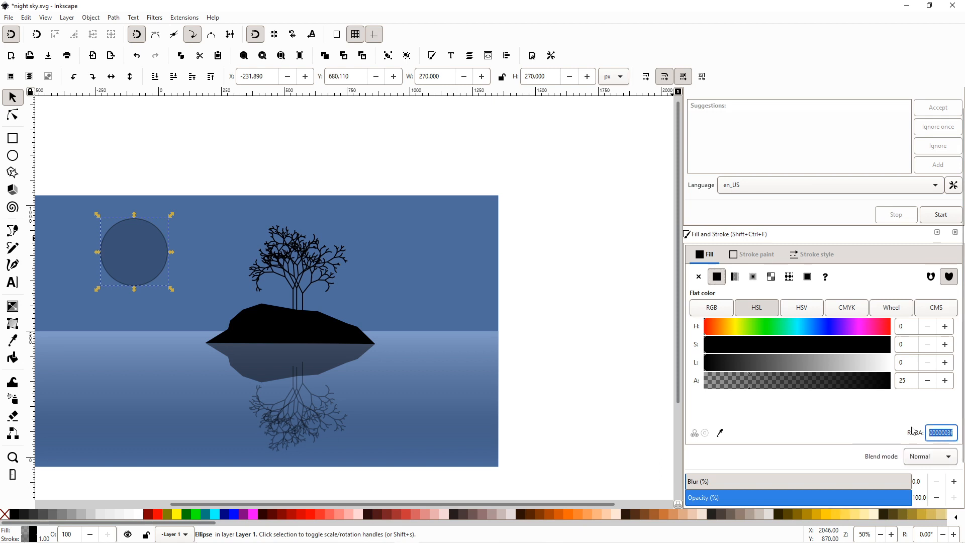
pyautogui.press('BackSpace')
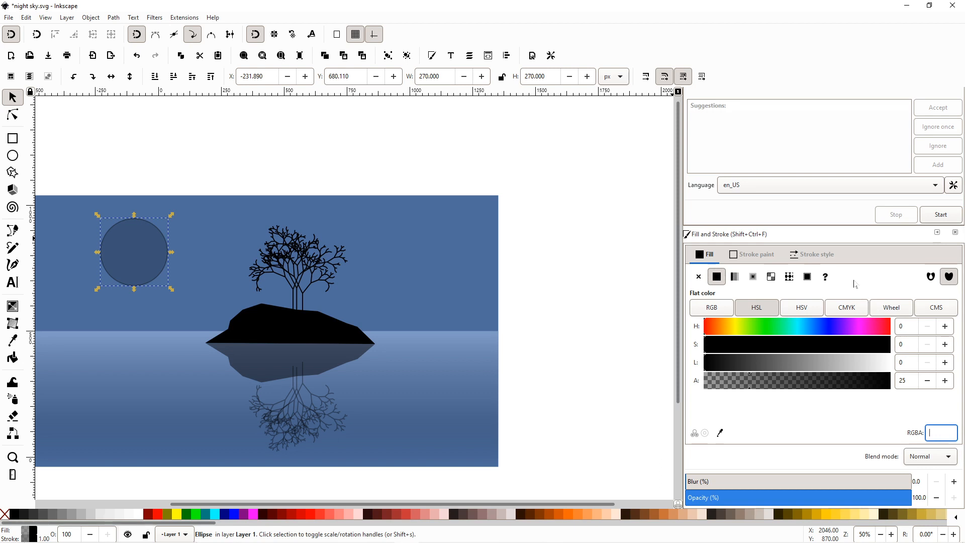
pyautogui.press('Escape')
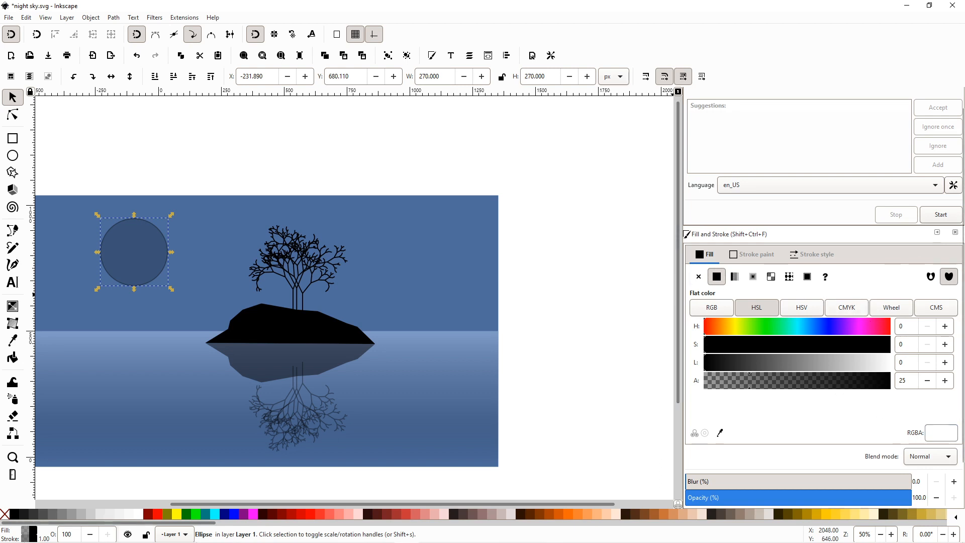
pyautogui.click(941, 433)
pyautogui.write('c1')
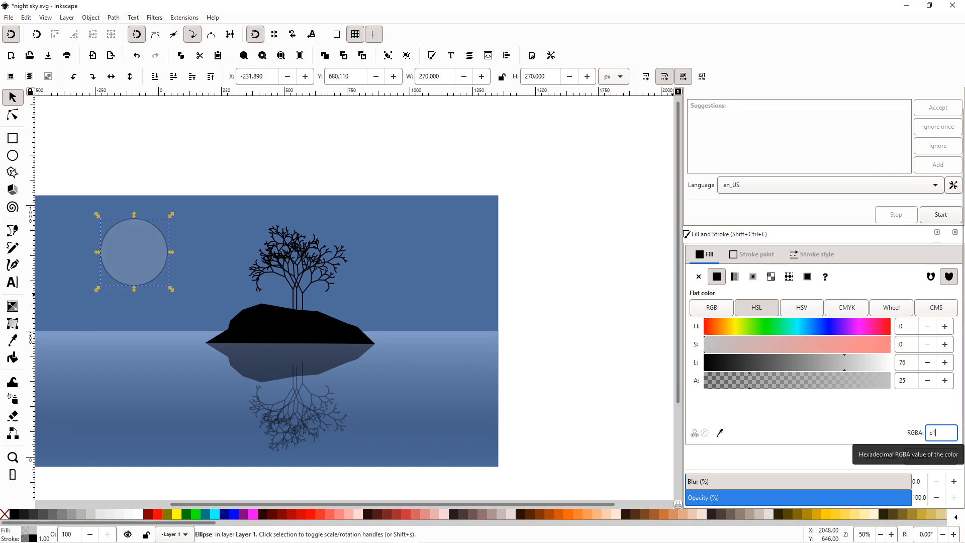
pyautogui.write('e3')
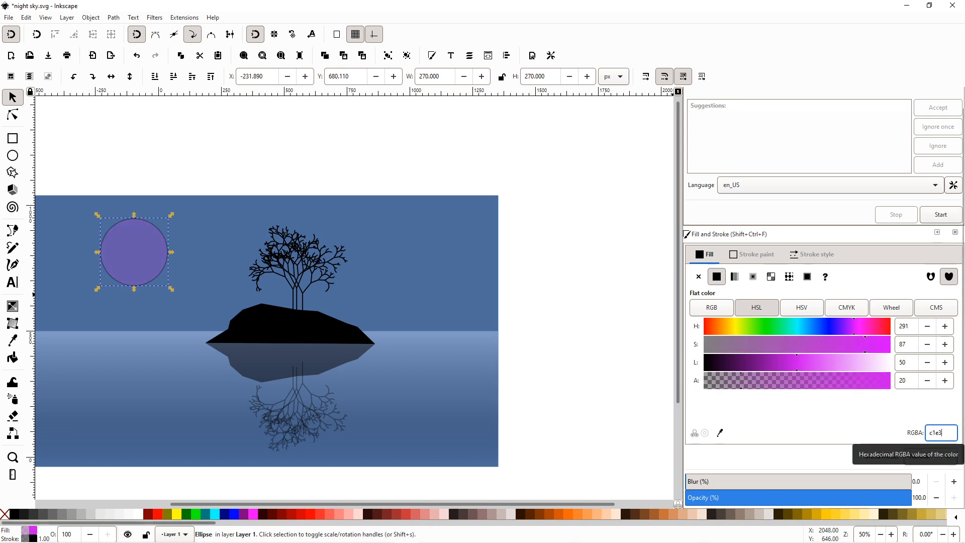
pyautogui.write('ff3f')
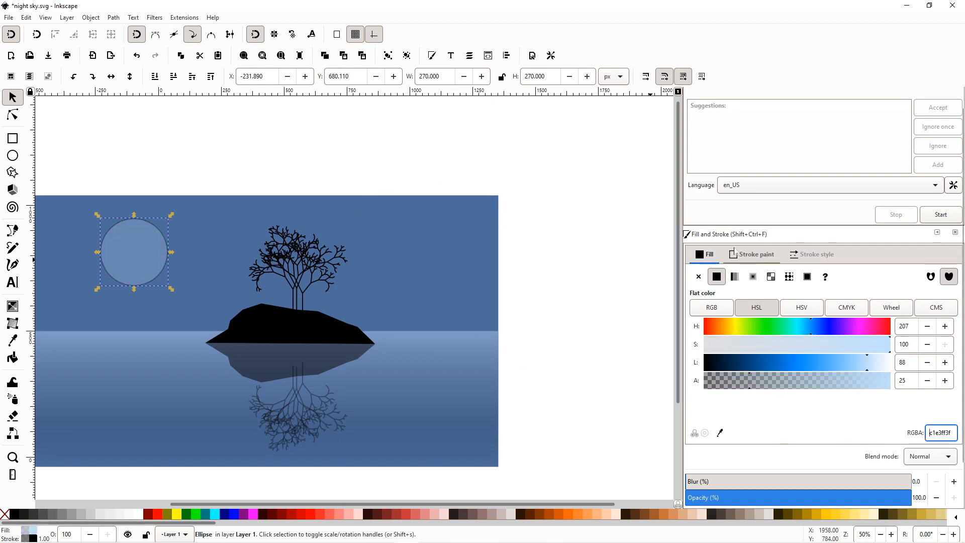
# - Remove the circle's stroke paint and raise its fill alpha to 100
pyautogui.click(733, 258)
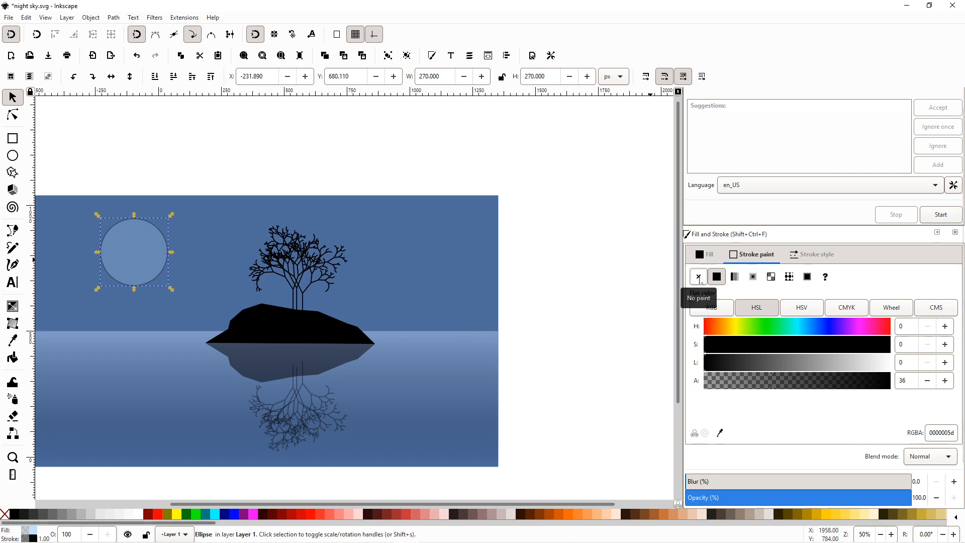
pyautogui.click(699, 277)
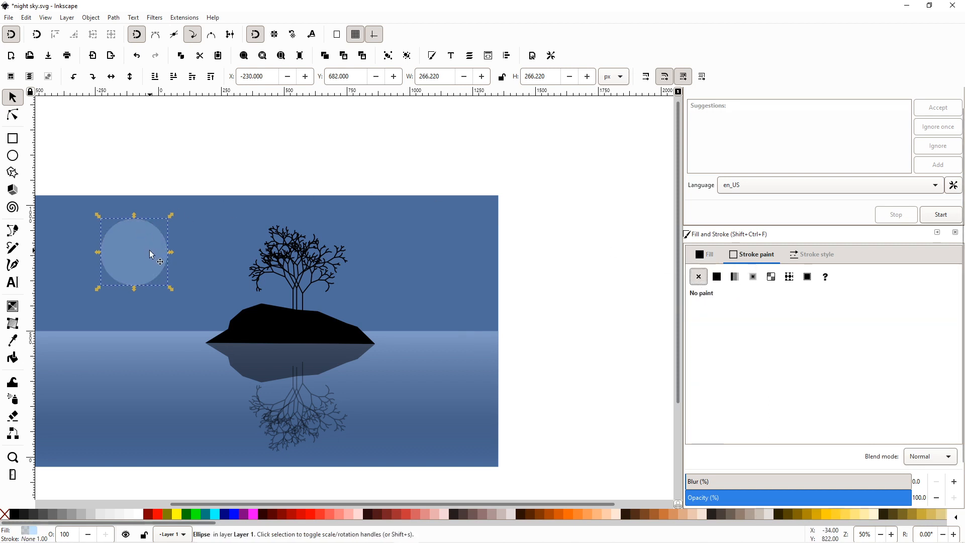
pyautogui.click(707, 256)
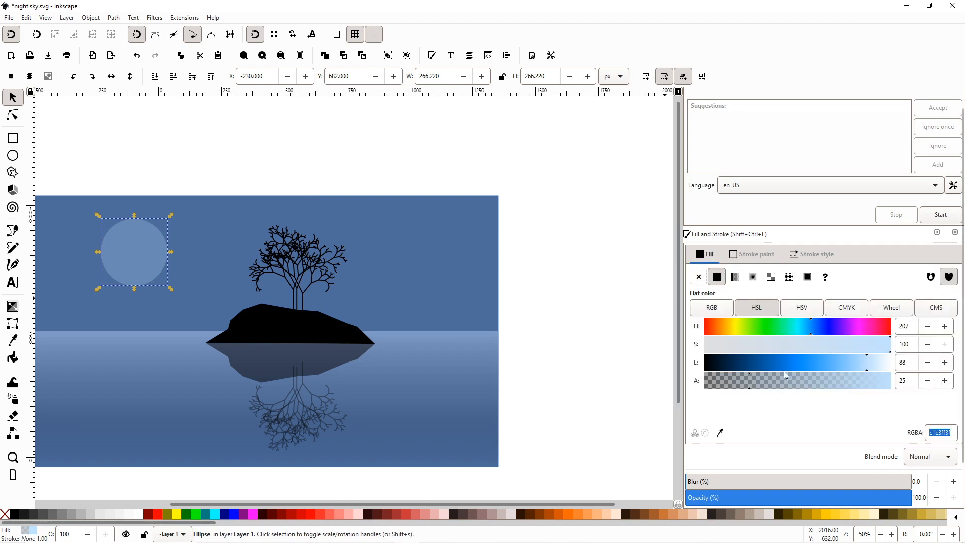
pyautogui.moveTo(761, 383); pyautogui.dragTo(891, 382)
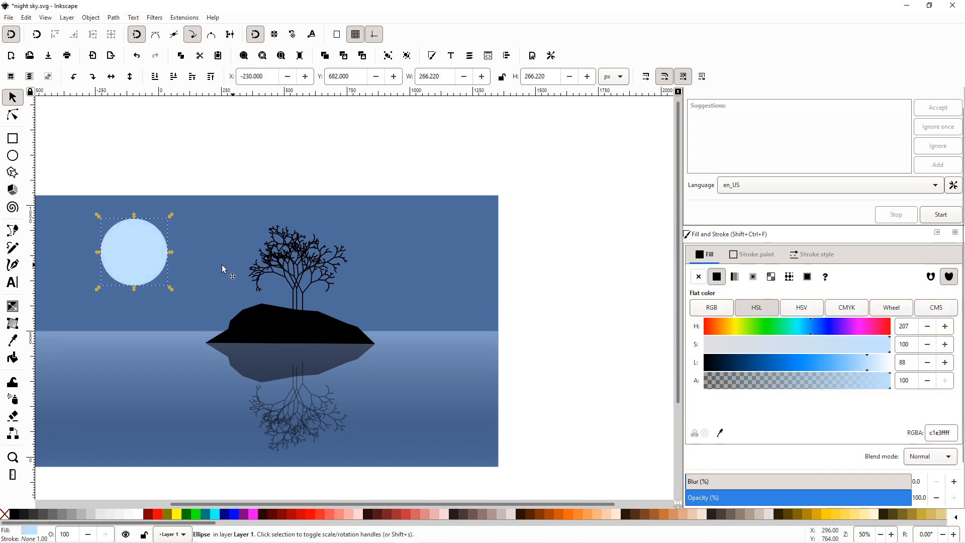
# - Move the moon circle onto the upright trees at X 506, Y 700 px and lower it behind their branches
pyautogui.hotkey('ctrl', 'd')
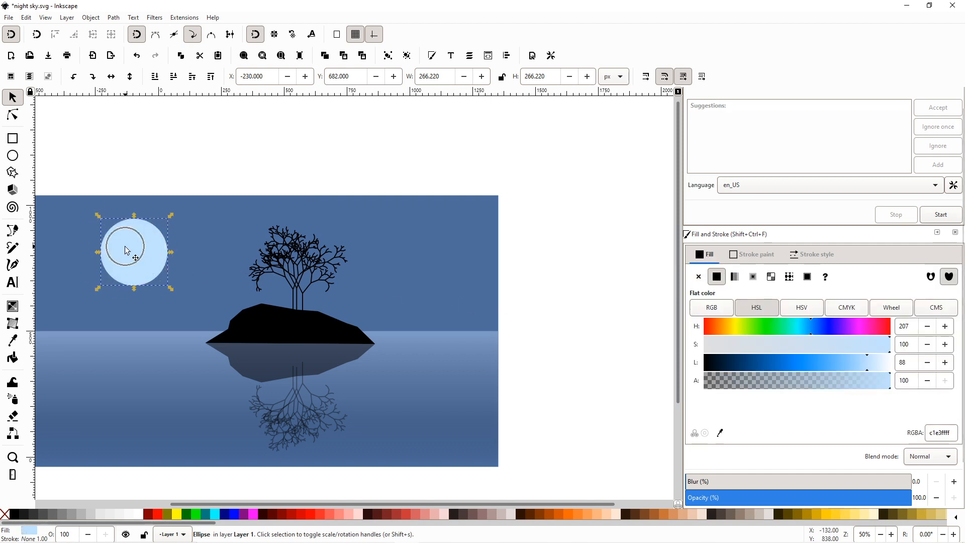
pyautogui.moveTo(134, 246); pyautogui.dragTo(313, 241)
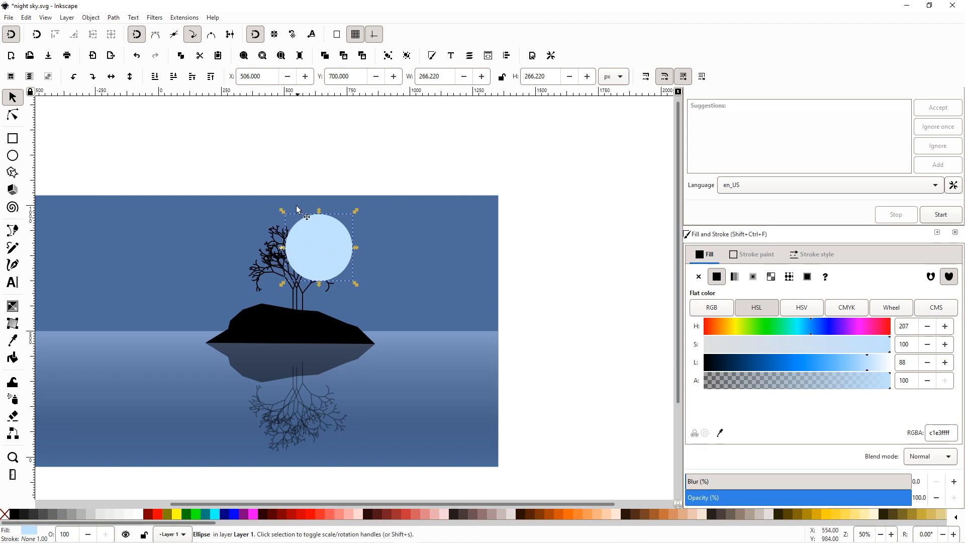
pyautogui.click(174, 77)
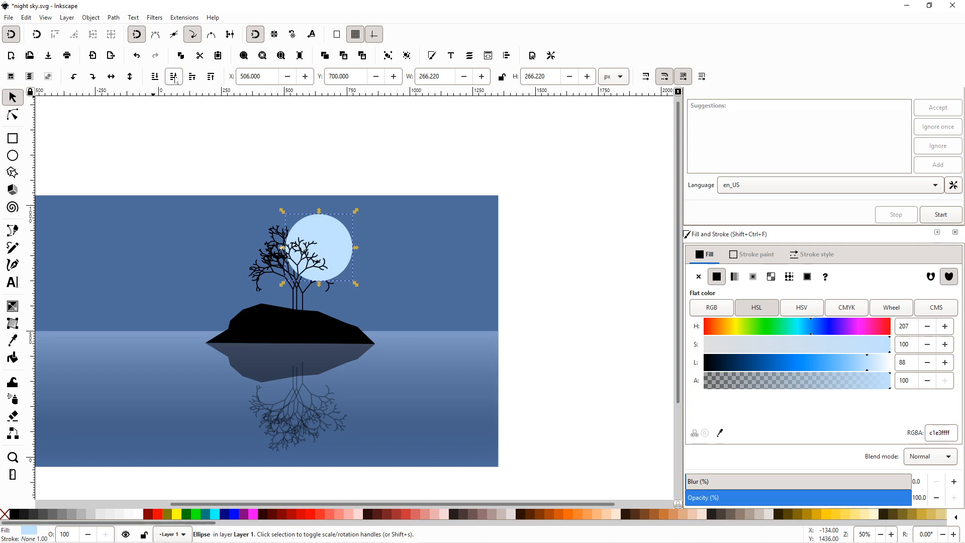
pyautogui.click(175, 77)
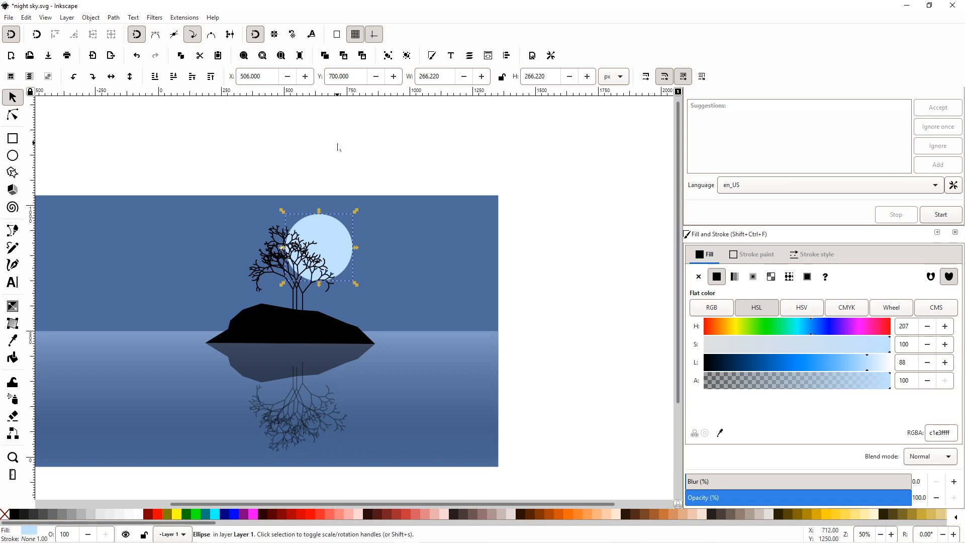
# - Duplicate the moon straight down to Y 12 px over the mirrored trees and lower the copy two levels in the stacking order
pyautogui.rightClick(325, 227)
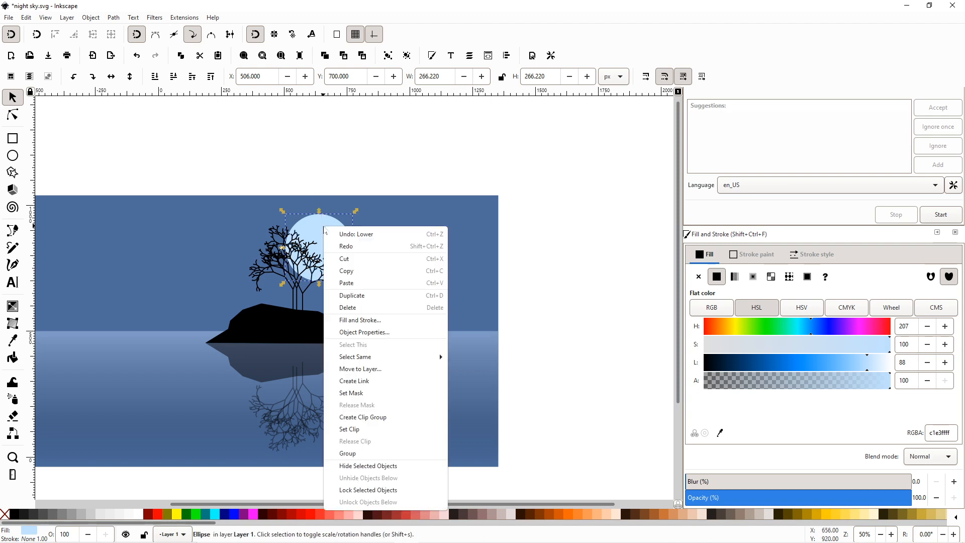
pyautogui.click(351, 295)
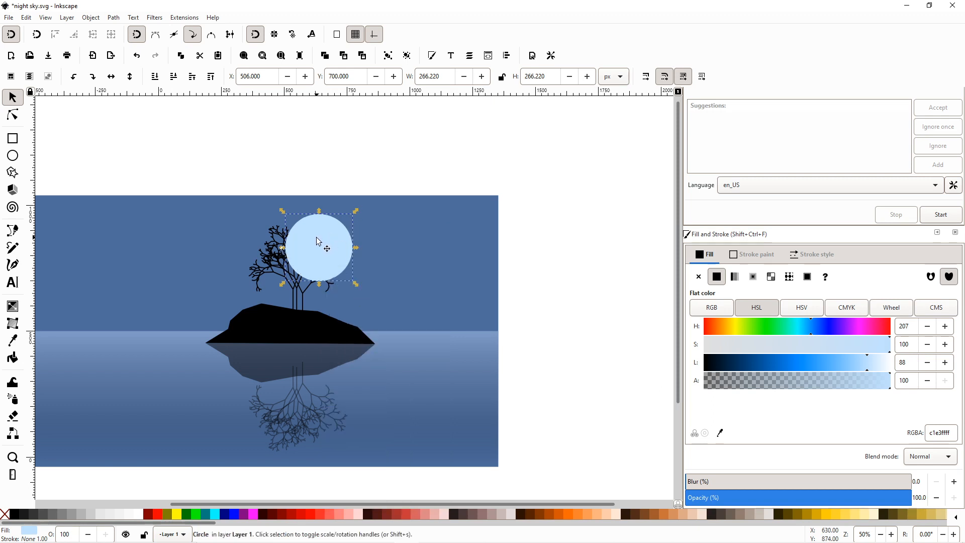
pyautogui.moveTo(317, 241); pyautogui.dragTo(329, 420)
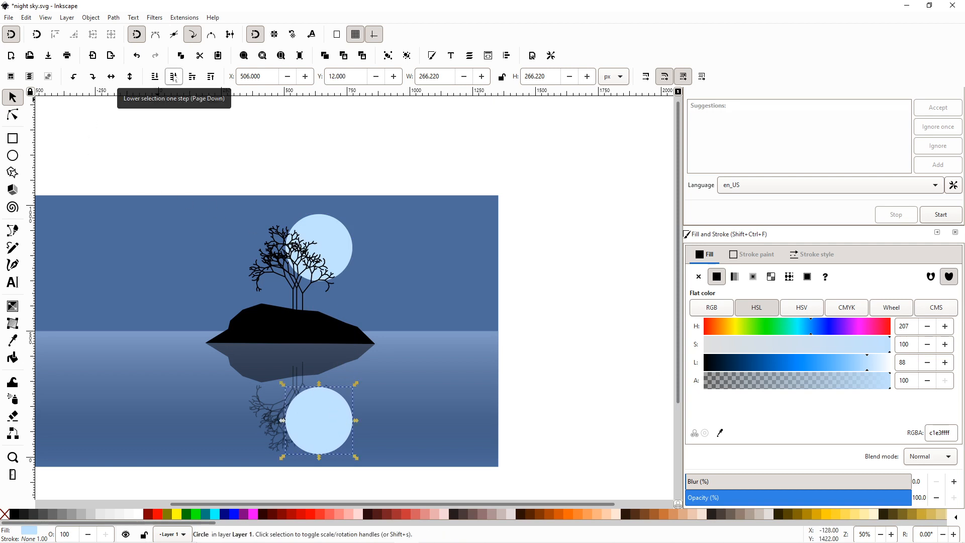
pyautogui.click(174, 77)
pyautogui.click(174, 77)
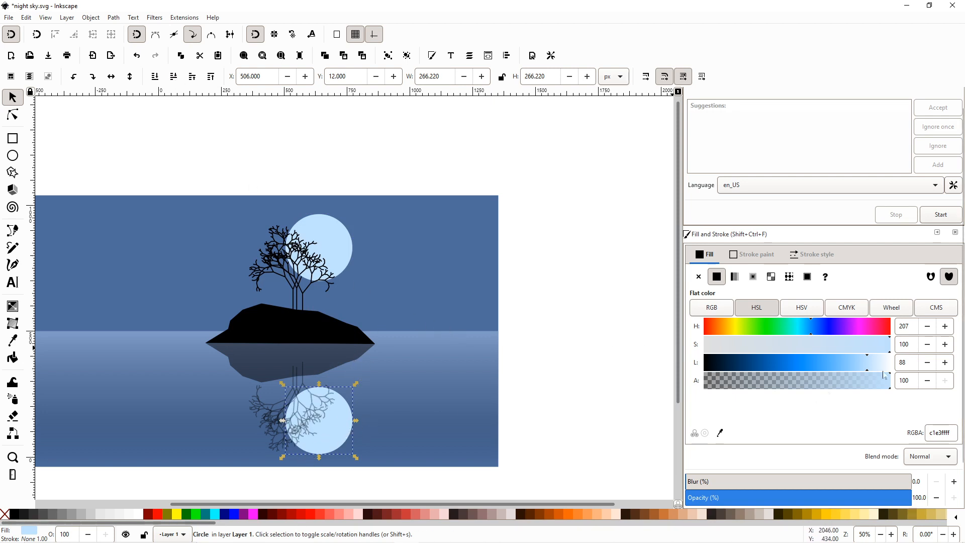
# - Set the reflected moon's fill alpha to 47, lower it one more level behind the mirrored trees and deselect it
pyautogui.moveTo(885, 385); pyautogui.dragTo(812, 393)
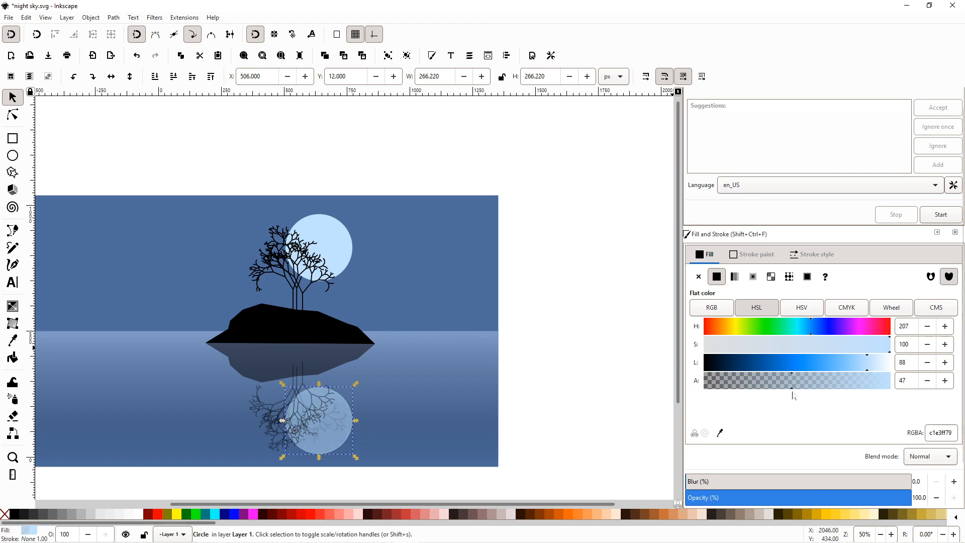
pyautogui.click(172, 78)
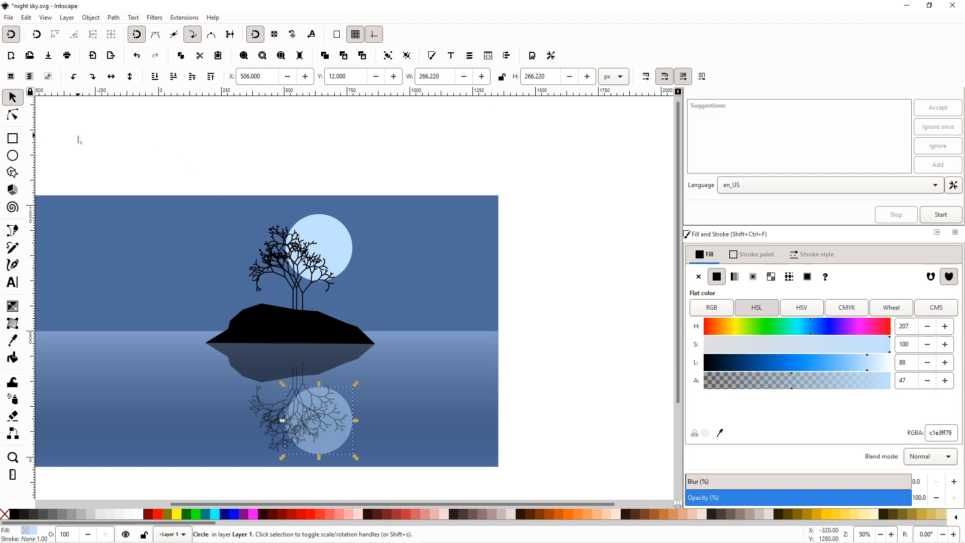
pyautogui.press('Escape')
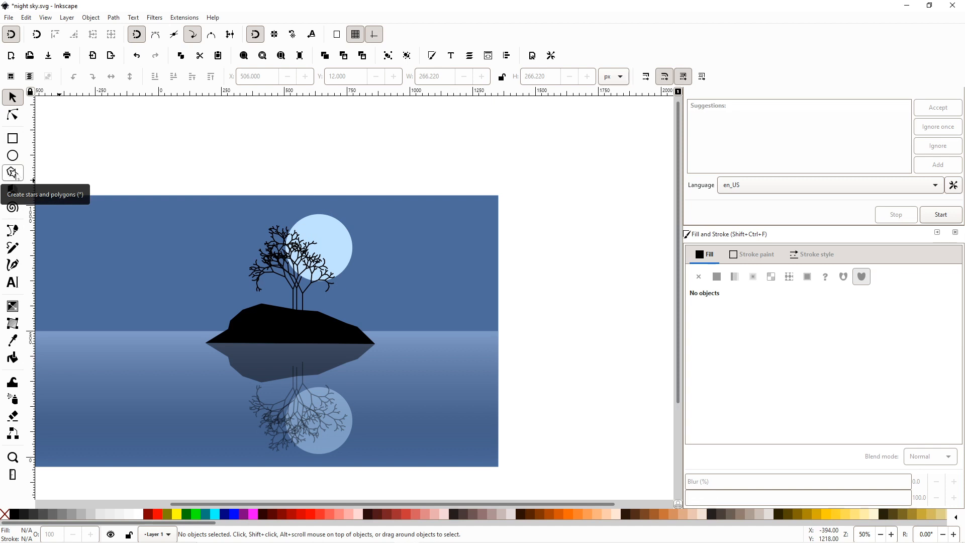
pyautogui.click(16, 174)
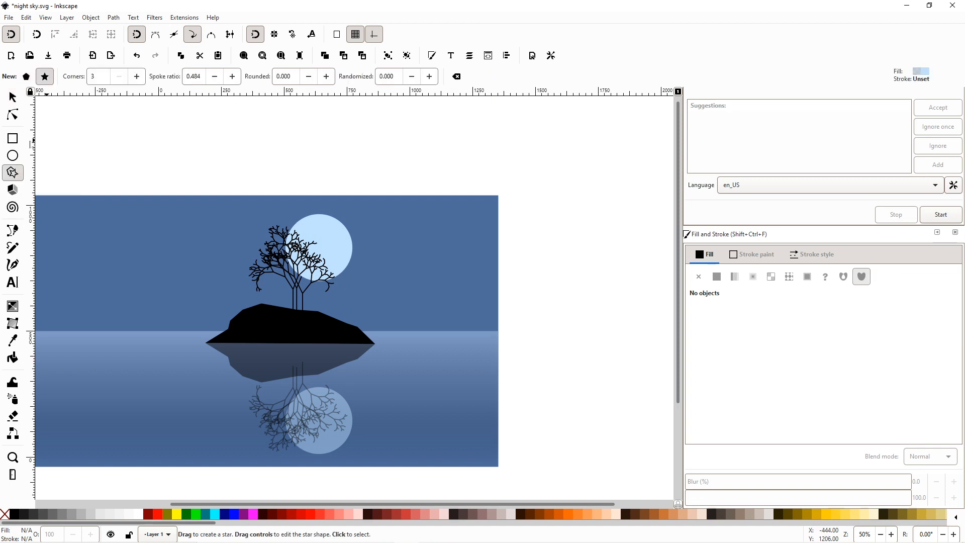
pyautogui.click(13, 98)
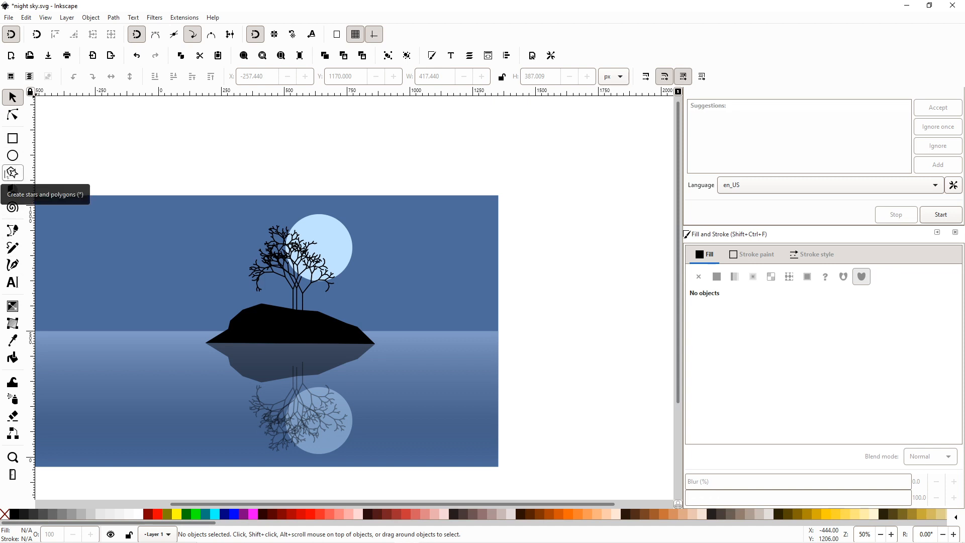
# - Draw a three-cornered star with a radius of about 427 px, move it over the moon and upright trees, and rotate its base nearly level
pyautogui.click(9, 175)
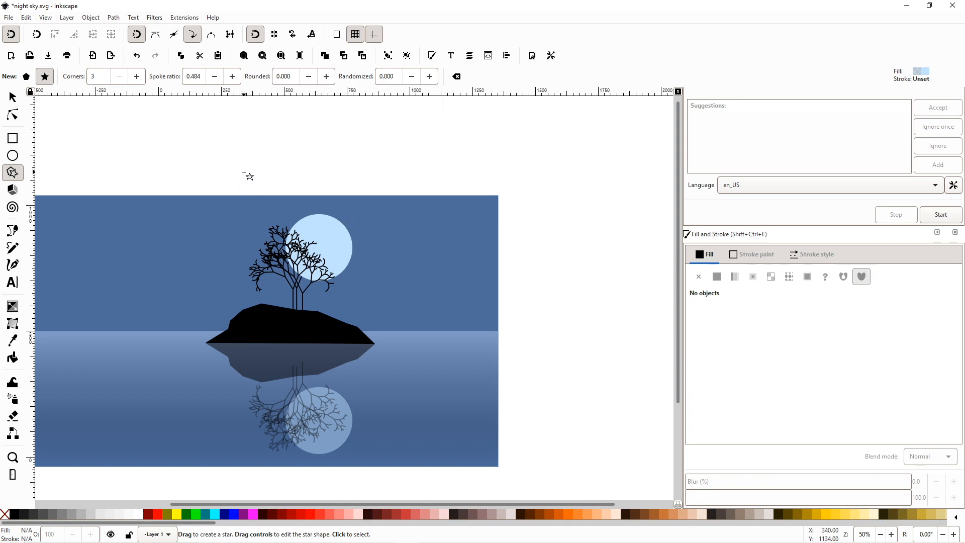
pyautogui.moveTo(249, 179); pyautogui.dragTo(340, 219)
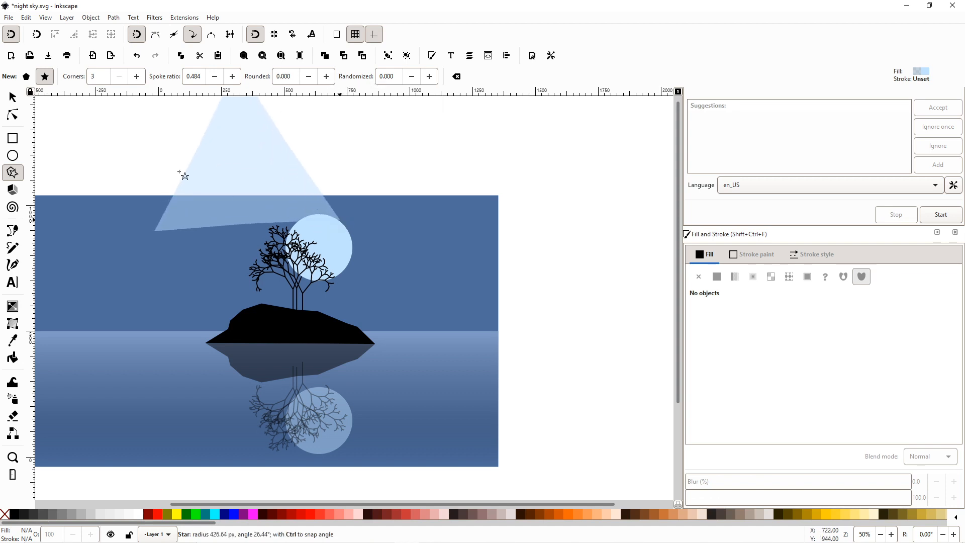
pyautogui.press('s')
pyautogui.moveTo(235, 137); pyautogui.dragTo(305, 212)
pyautogui.click(305, 212)
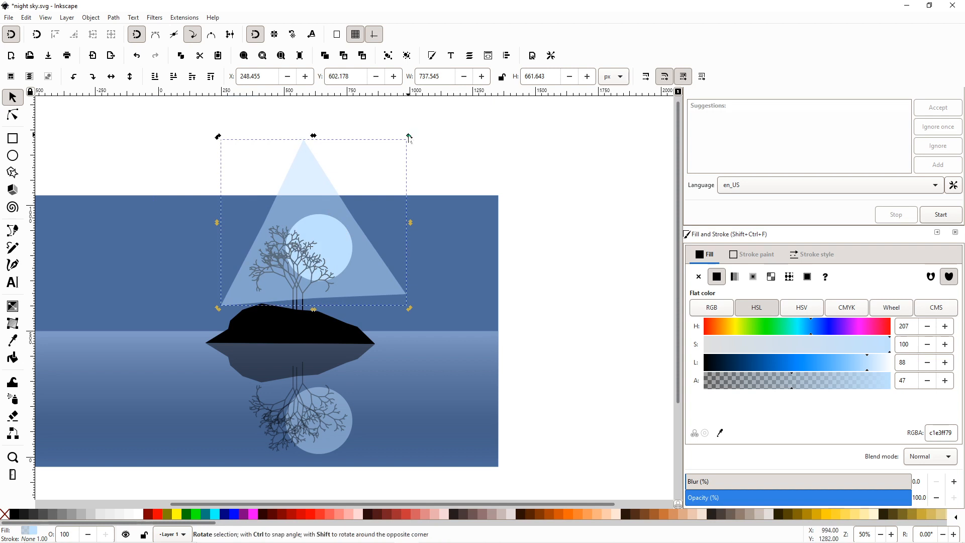
pyautogui.moveTo(409, 137); pyautogui.dragTo(416, 145)
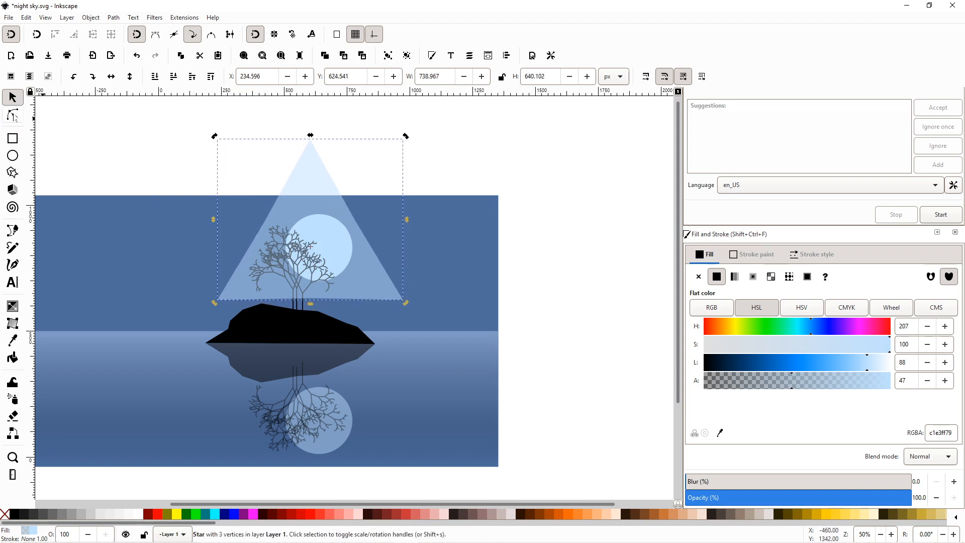
# - Squash the triangle to about 397 px tall and widen it on both sides to about 885 px
pyautogui.click(14, 101)
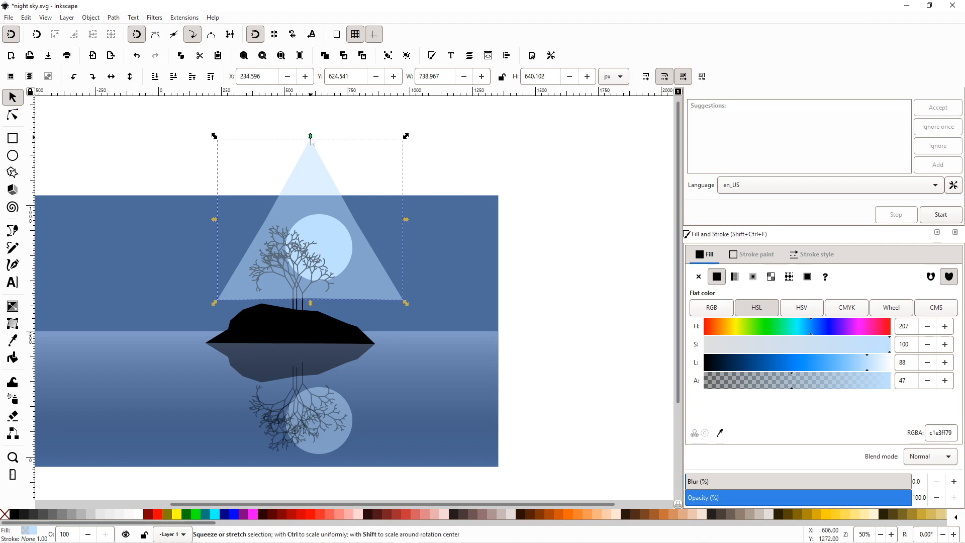
pyautogui.moveTo(310, 136); pyautogui.dragTo(310, 139)
pyautogui.moveTo(310, 139); pyautogui.dragTo(314, 196)
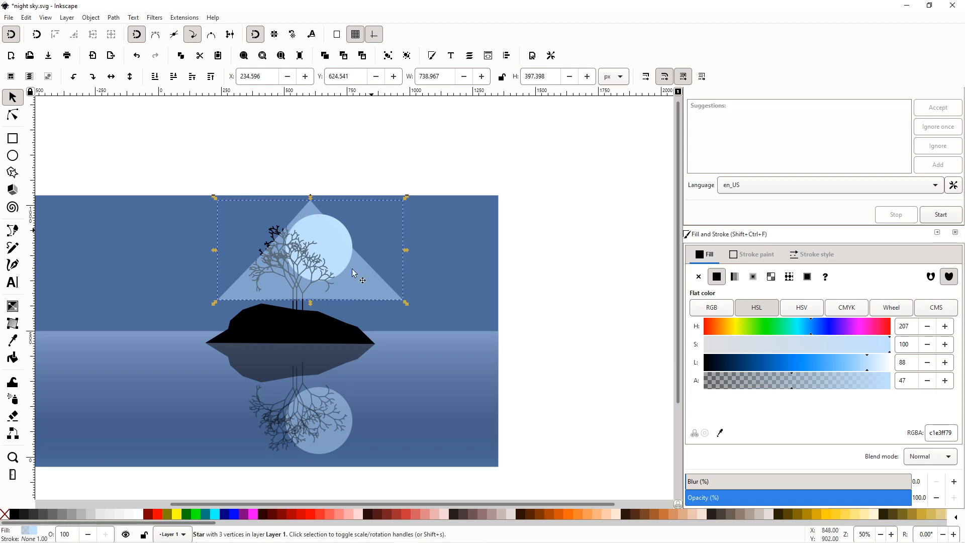
pyautogui.moveTo(408, 250); pyautogui.dragTo(433, 250)
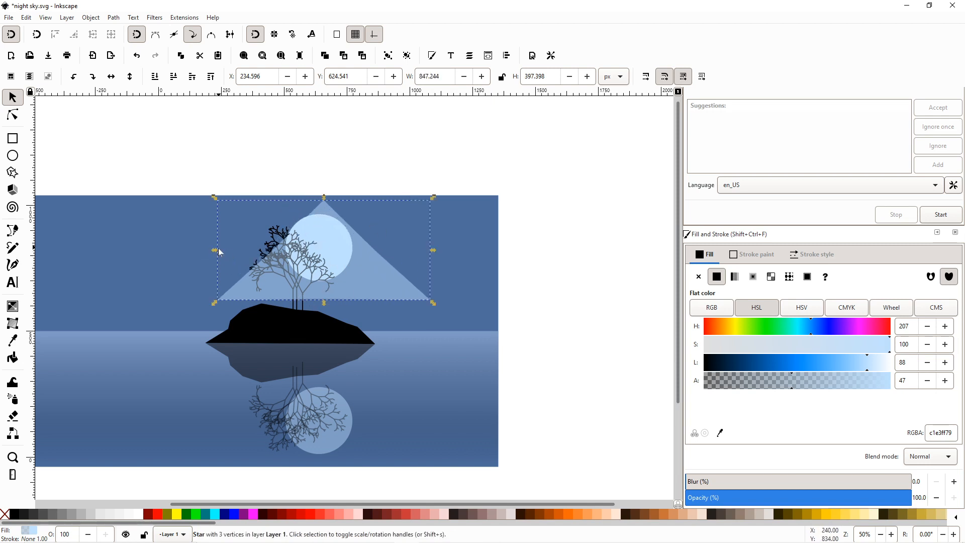
pyautogui.moveTo(215, 249); pyautogui.dragTo(206, 249)
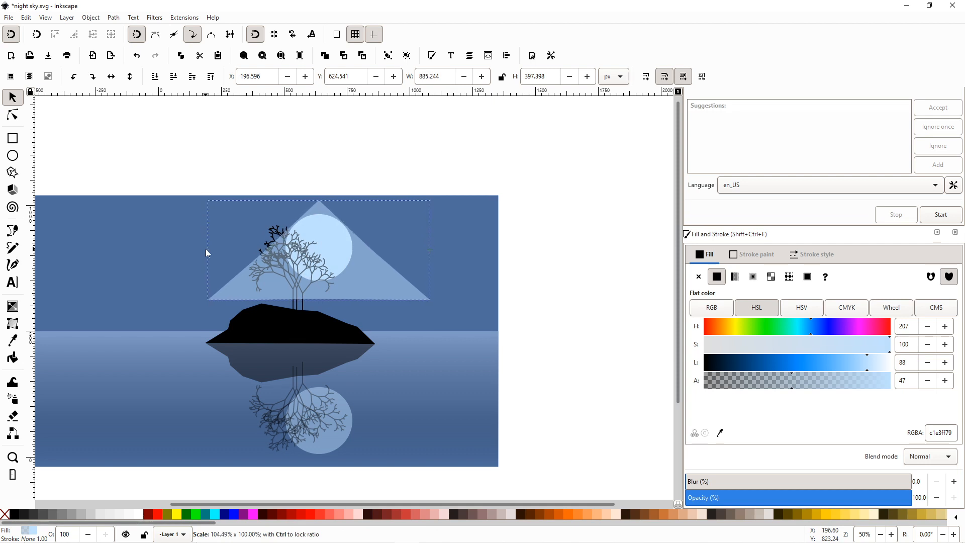
# - Shift the triangle up around the moon and raise its lower edge so it is about 349 px tall
pyautogui.moveTo(365, 291); pyautogui.dragTo(366, 284)
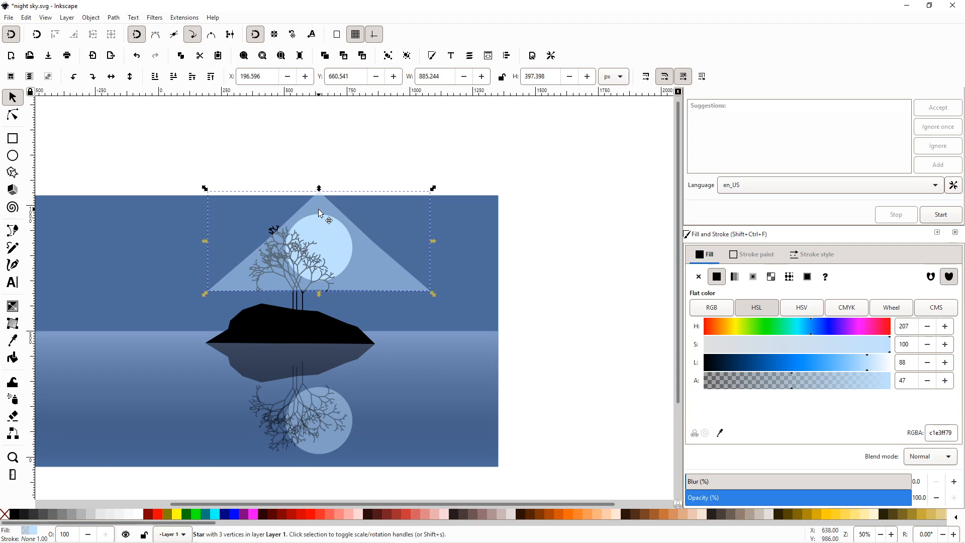
pyautogui.moveTo(319, 210); pyautogui.dragTo(318, 216)
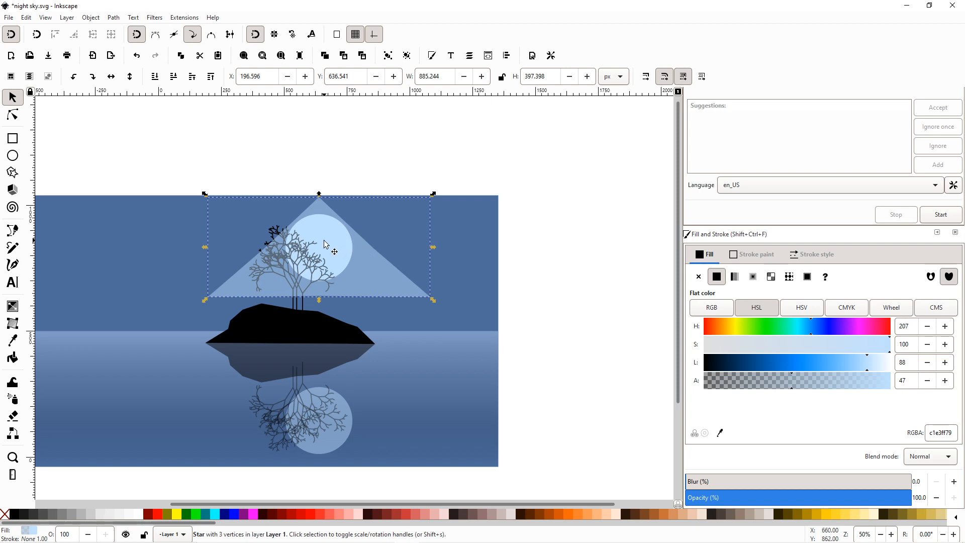
pyautogui.press('Escape')
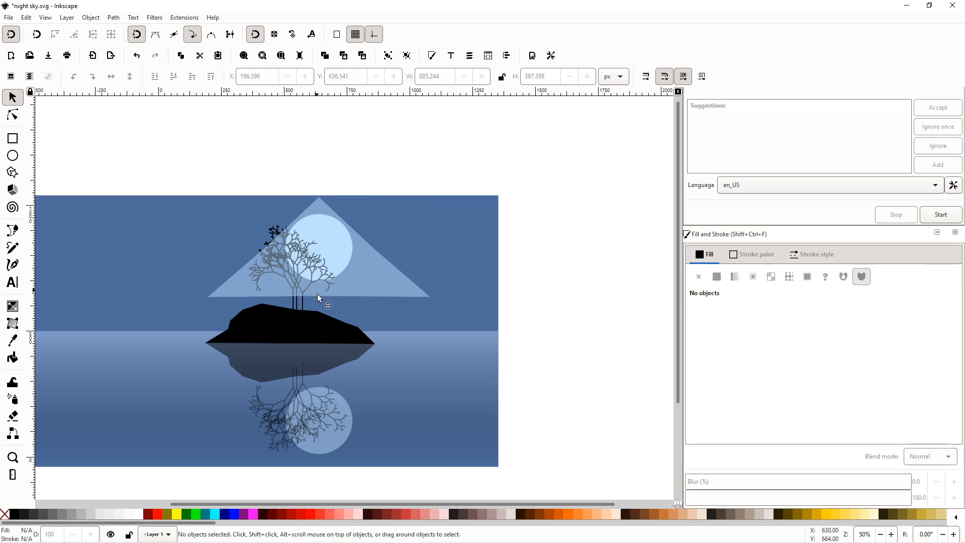
pyautogui.click(317, 296)
pyautogui.moveTo(320, 301); pyautogui.dragTo(321, 289)
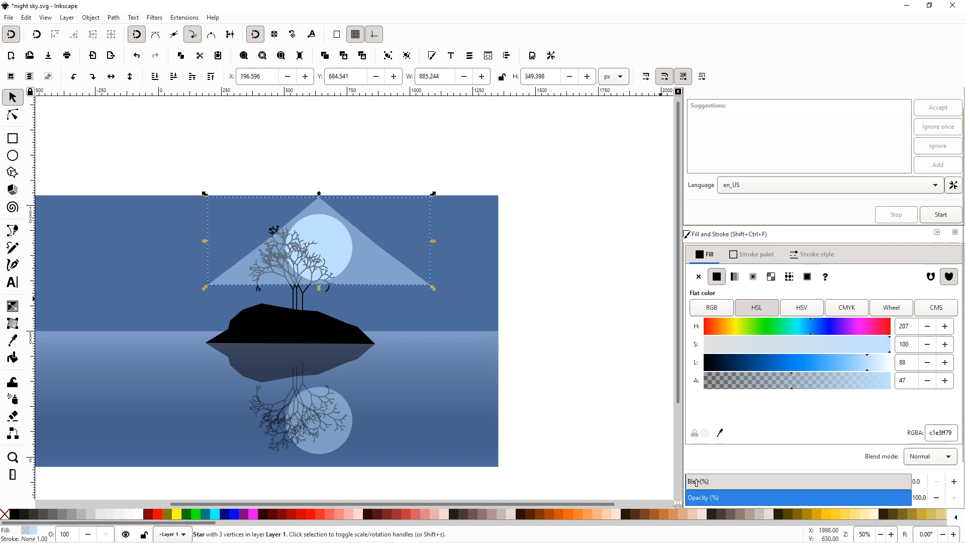
# - Blur the triangle by 30.8%, lower it two levels behind the upright trees and deselect it
pyautogui.moveTo(696, 483); pyautogui.dragTo(755, 481)
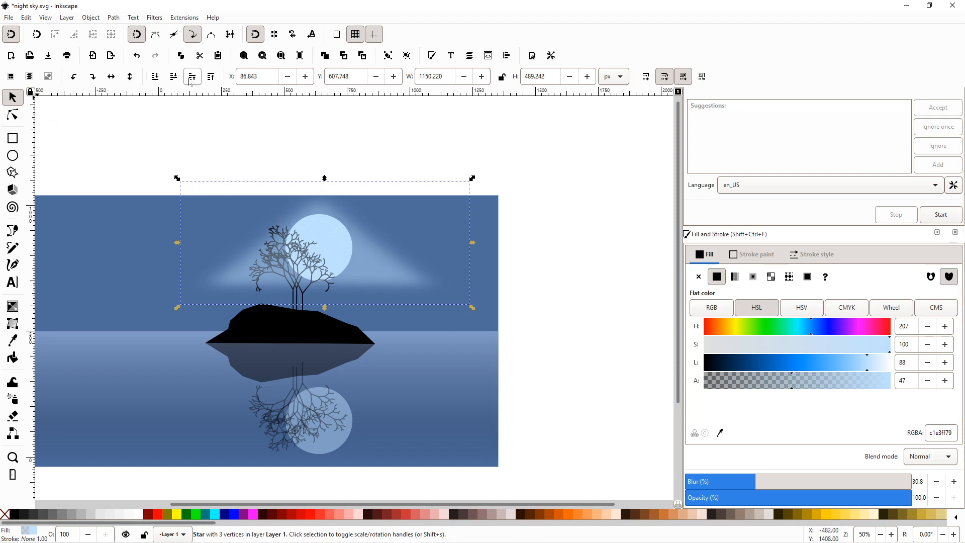
pyautogui.click(174, 76)
pyautogui.click(173, 76)
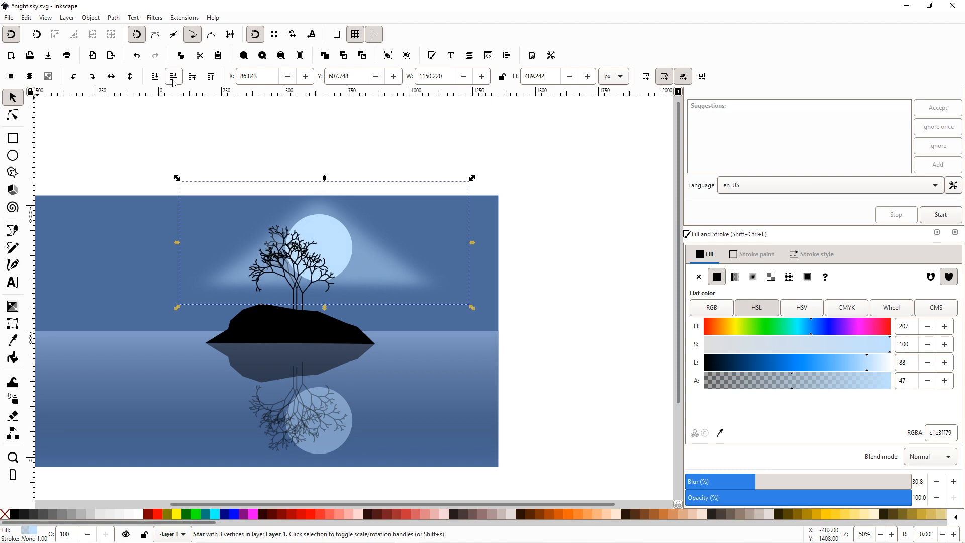
pyautogui.click(148, 106)
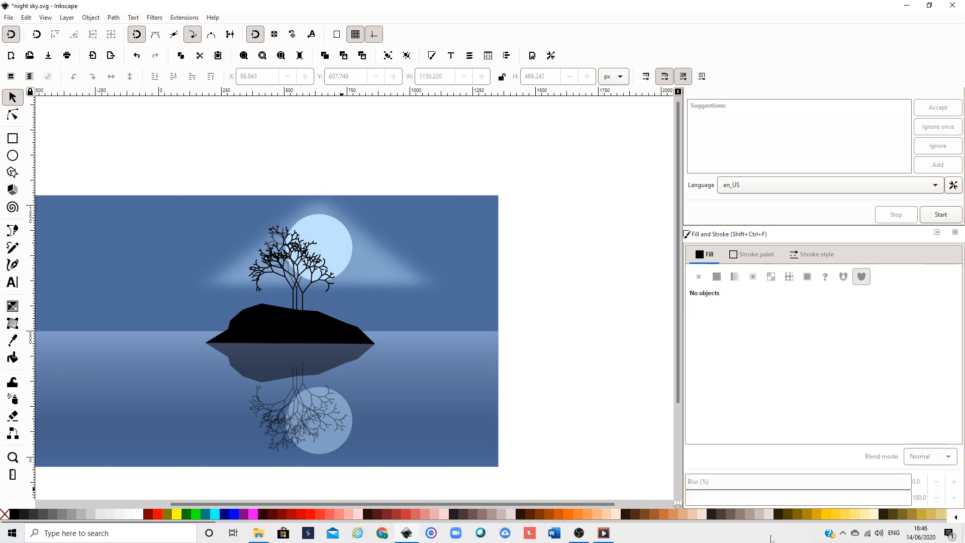
# - Increase the blur of the glow behind the moon to 45% and save the drawing
pyautogui.click(384, 265)
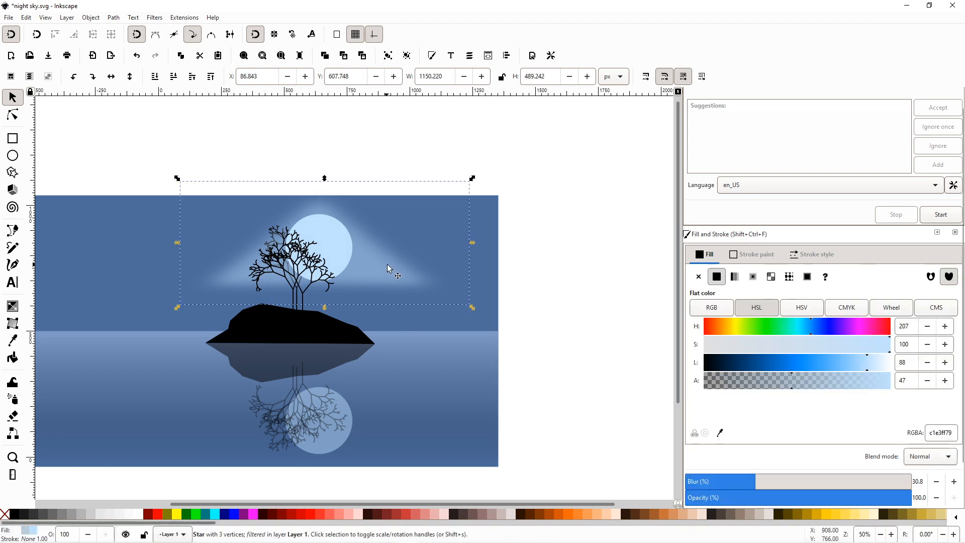
pyautogui.click(769, 482)
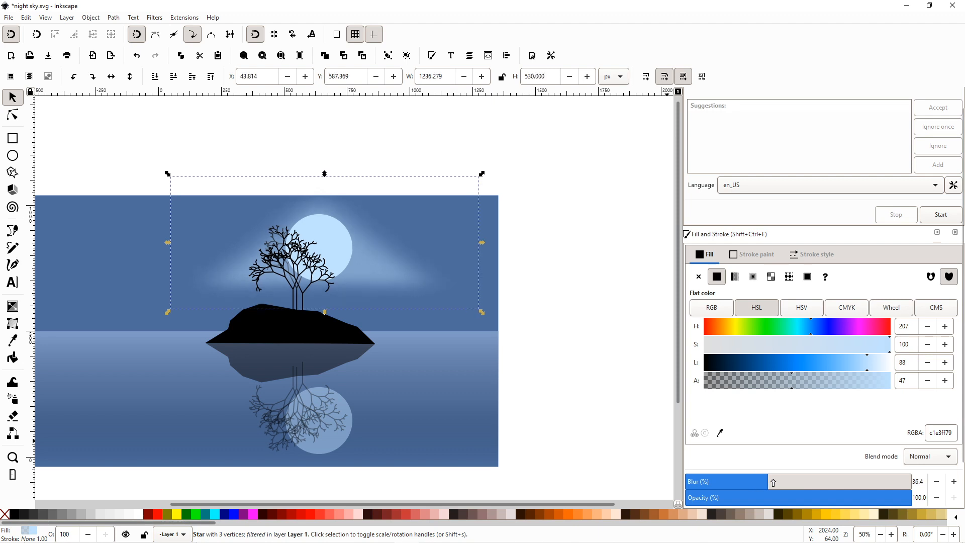
pyautogui.moveTo(774, 483); pyautogui.dragTo(788, 482)
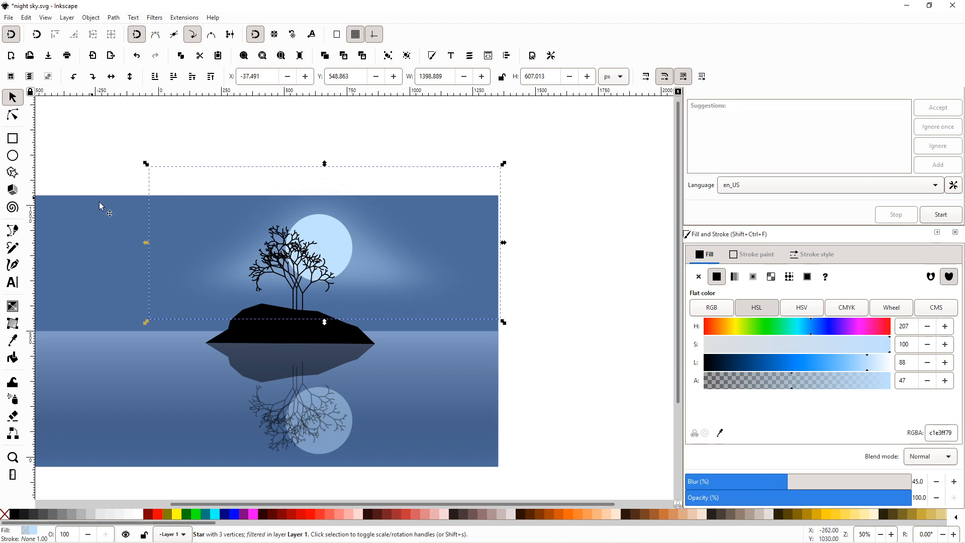
pyautogui.scroll(-1, 134, 218)
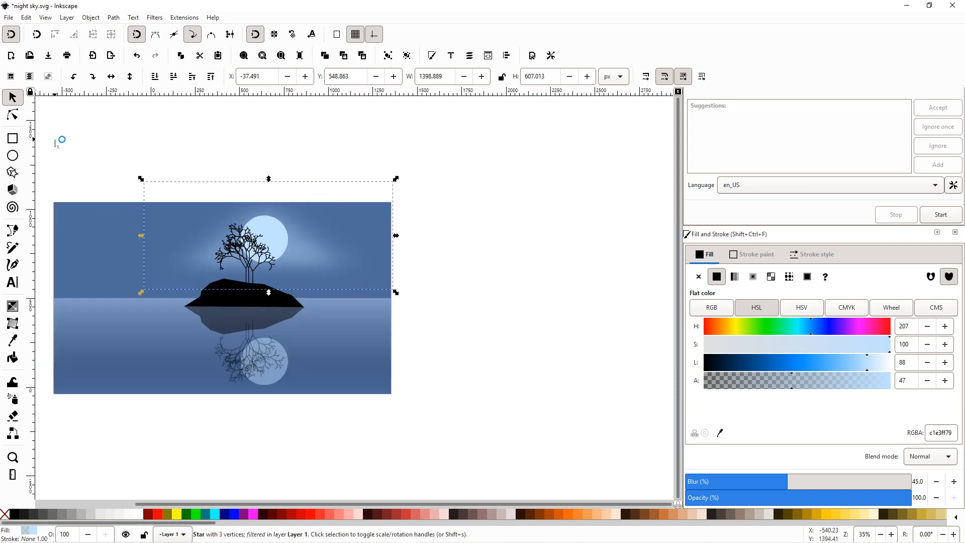
pyautogui.hotkey('ctrl', 's')
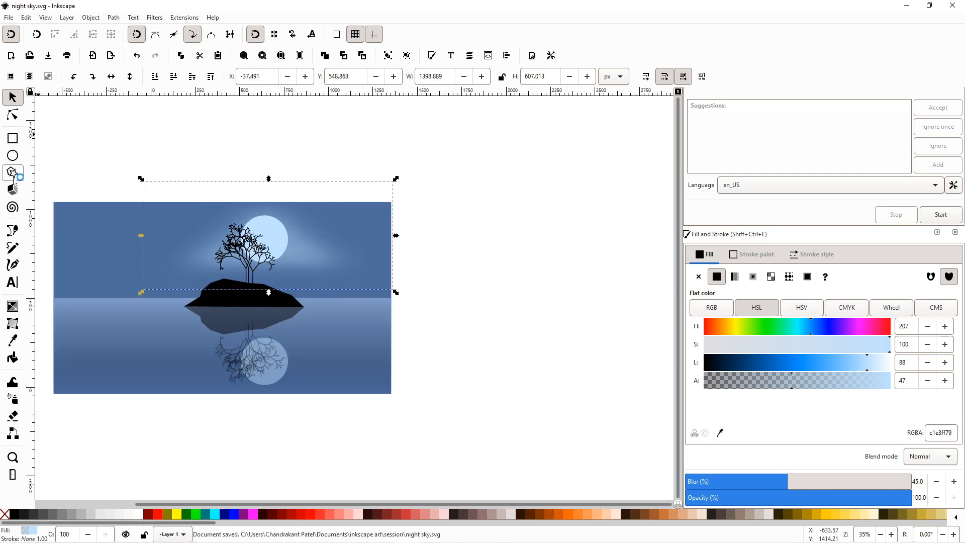
# - Draw a five-cornered star about 26 px wide in the upper-left part of the sky
pyautogui.click(13, 173)
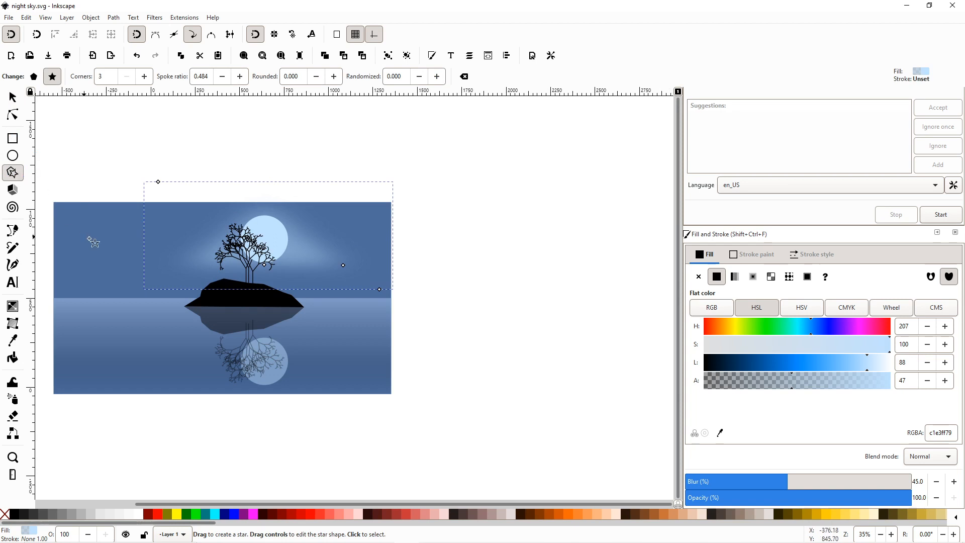
pyautogui.click(110, 172)
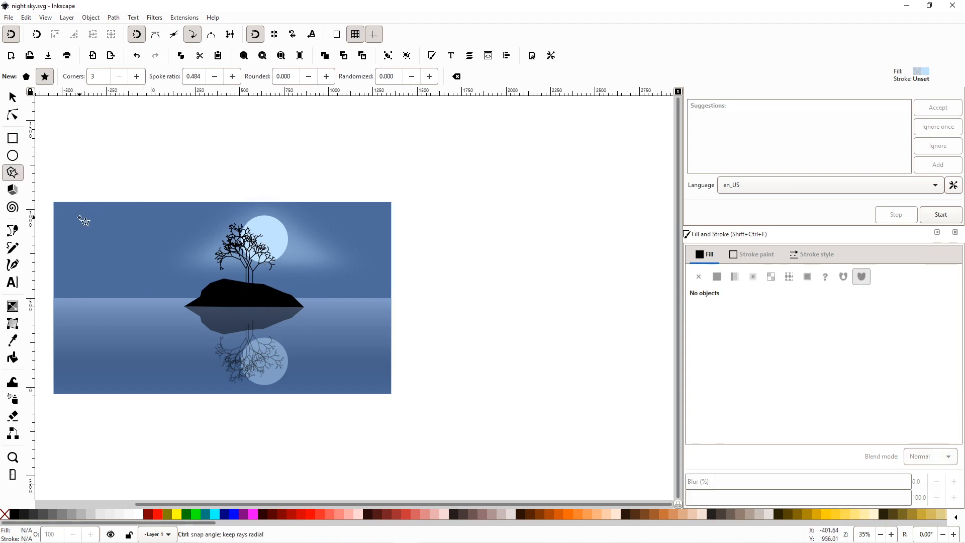
pyautogui.scroll(3, 91, 223)
pyautogui.moveTo(150, 232); pyautogui.dragTo(159, 242)
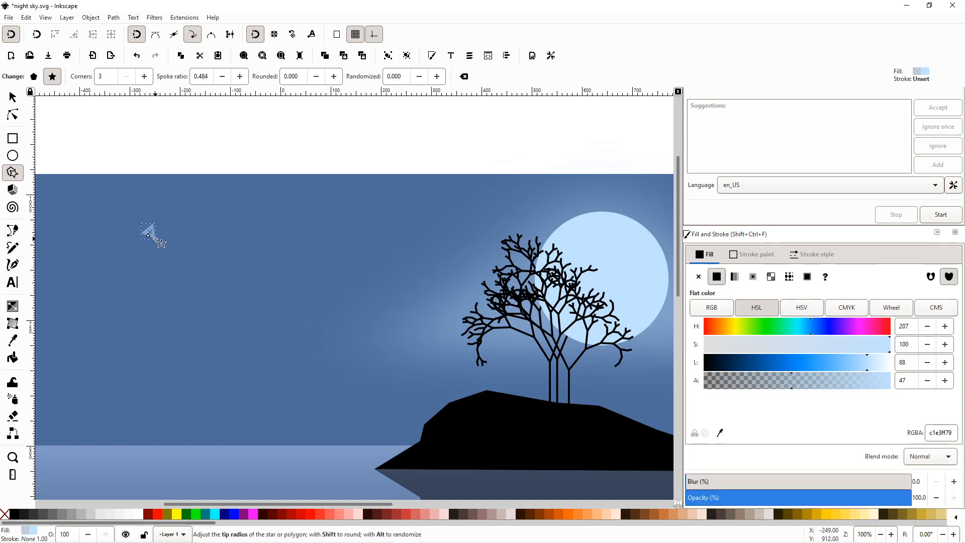
pyautogui.hotkey('ctrl', 'z')
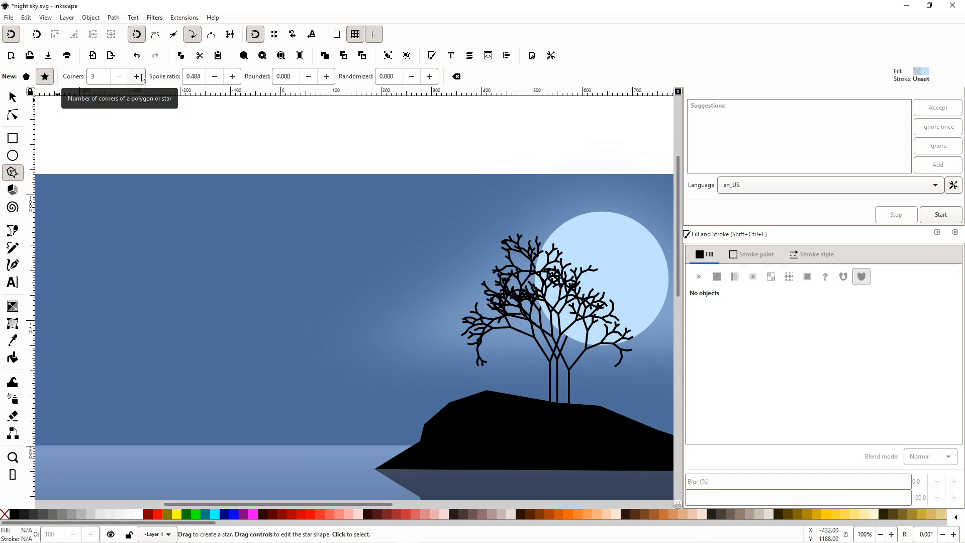
pyautogui.click(136, 76)
pyautogui.click(137, 76)
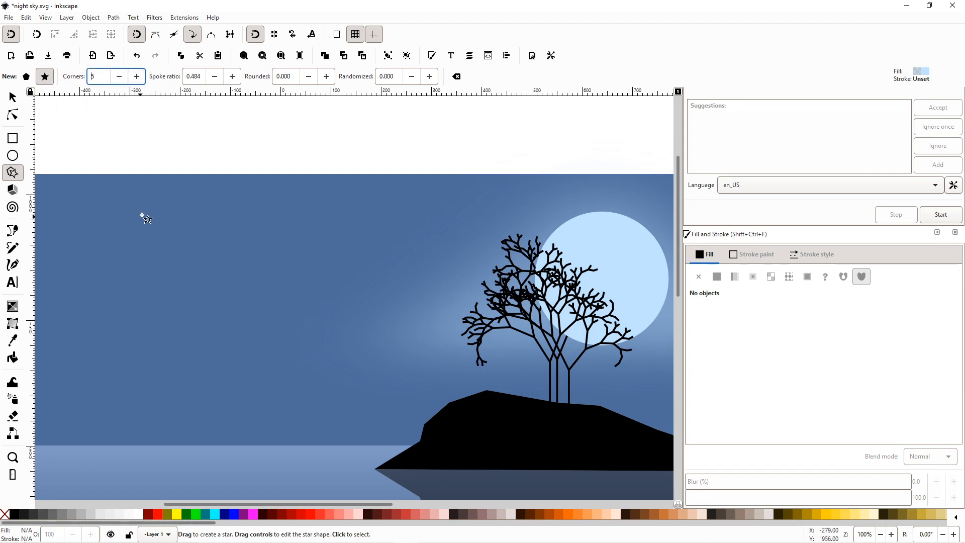
pyautogui.moveTo(143, 214)
pyautogui.mouseDown()
pyautogui.moveTo(151, 228)
pyautogui.moveTo(145, 220)
pyautogui.mouseUp()
pyautogui.scroll(-2, 197, 225)
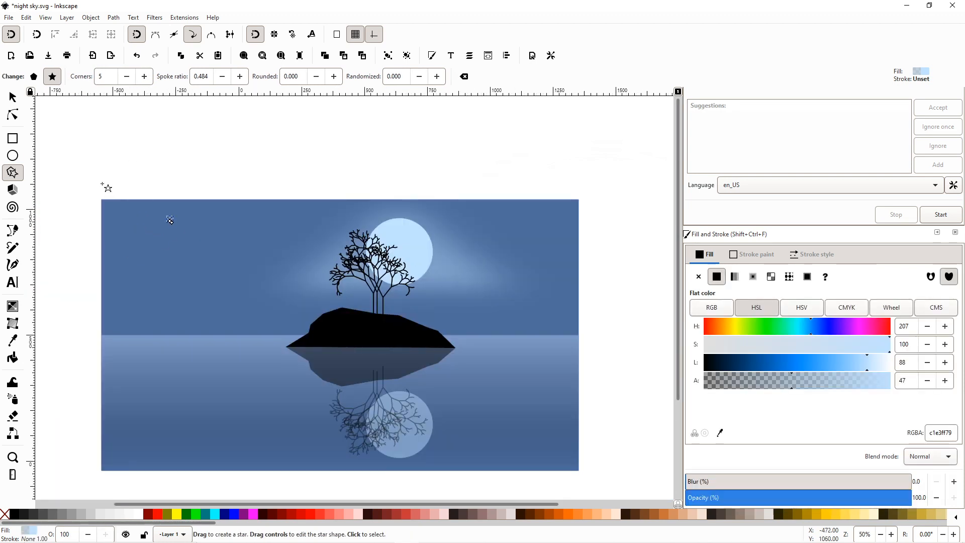
# - Scale the five-cornered star down to about 13 by 13 px and deselect it
pyautogui.click(11, 98)
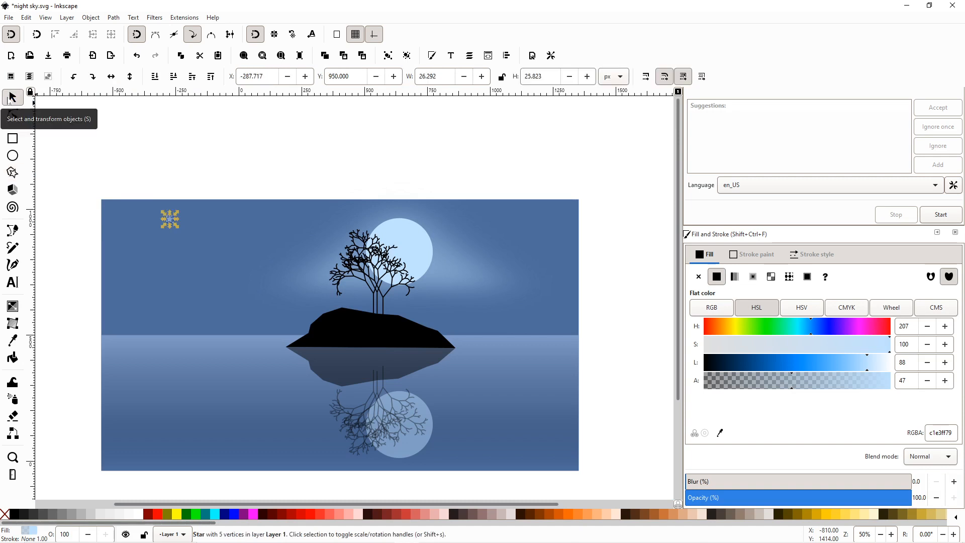
pyautogui.click(118, 157)
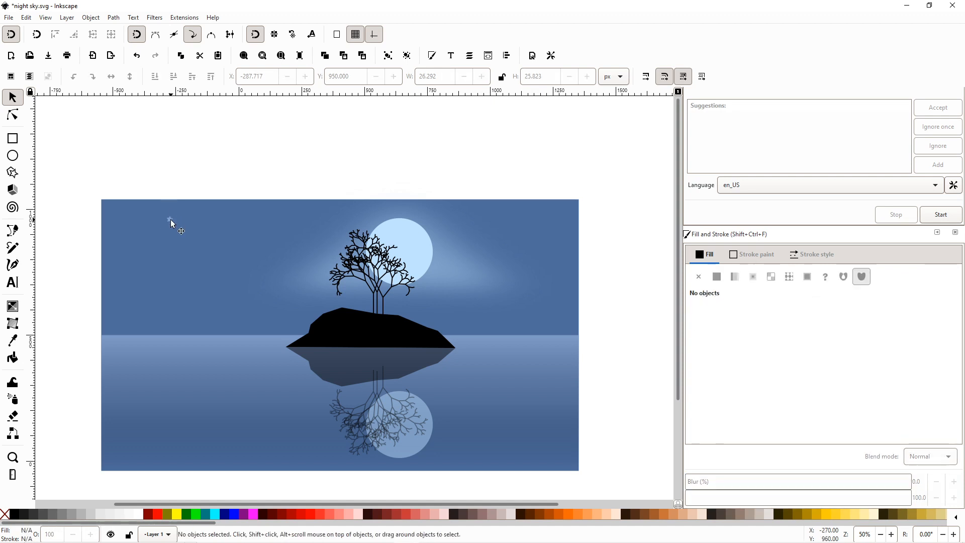
pyautogui.click(170, 219)
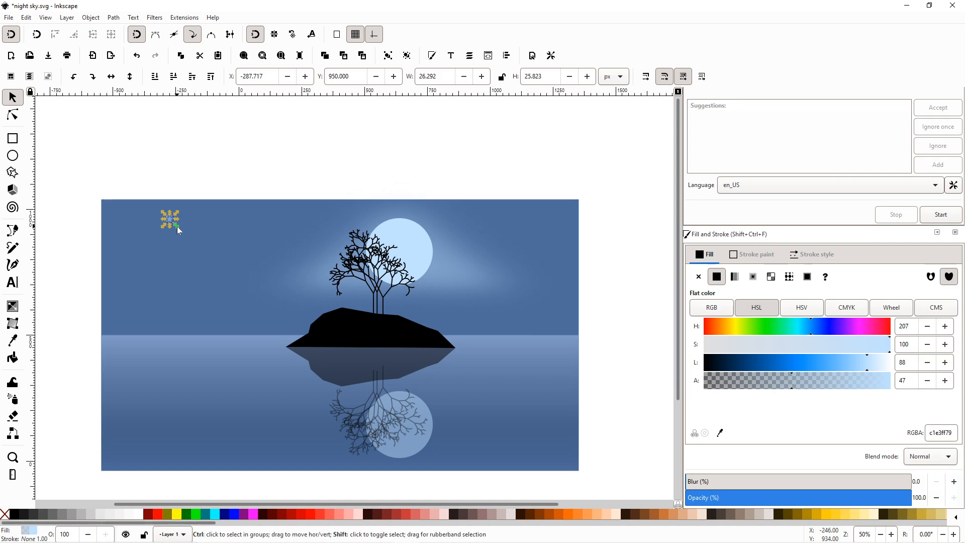
pyautogui.moveTo(177, 227); pyautogui.dragTo(177, 224)
pyautogui.click(86, 291)
# - Spray scattered copies of the small five-cornered star across the sky on both sides of the moon
pyautogui.keyDown('ctrl'); pyautogui.scroll(2, 136, 275); pyautogui.keyUp('ctrl')
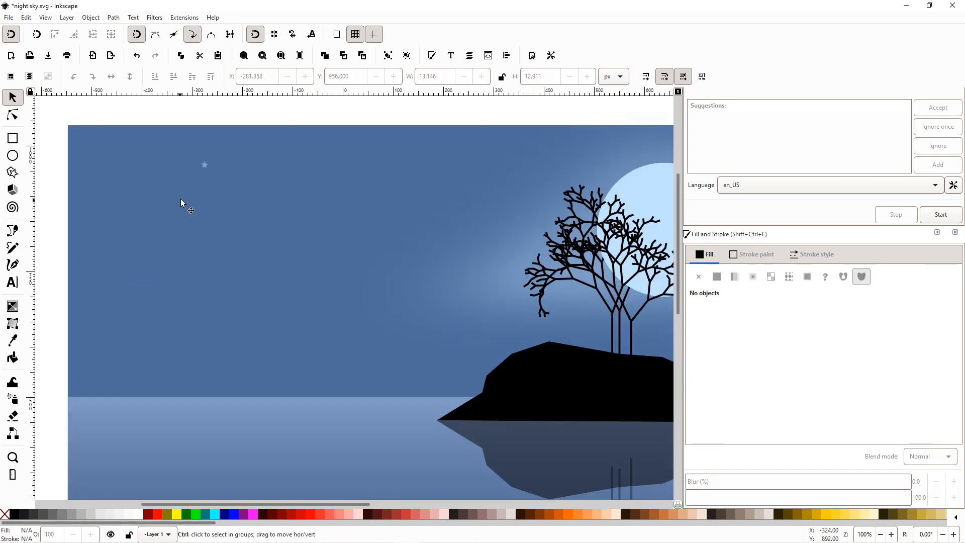
pyautogui.keyDown('ctrl'); pyautogui.scroll(2, 181, 203); pyautogui.keyUp('ctrl')
pyautogui.scroll(3, 224, 159)
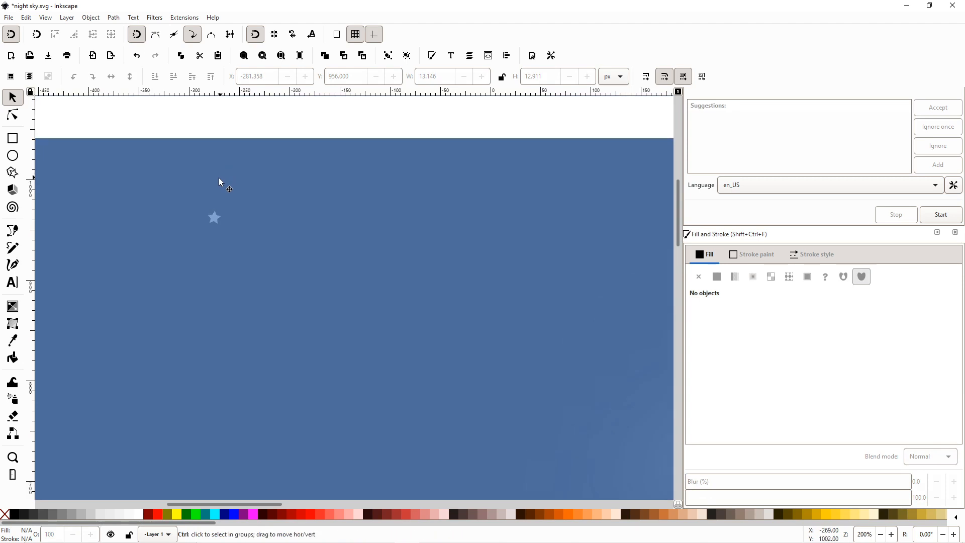
pyautogui.keyDown('ctrl'); pyautogui.scroll(-3, 219, 179); pyautogui.keyUp('ctrl')
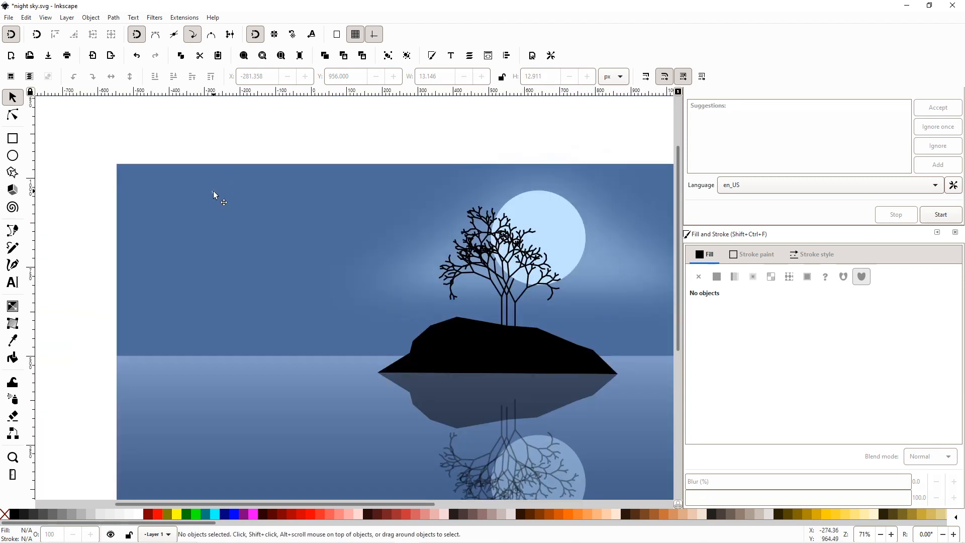
pyautogui.click(214, 192)
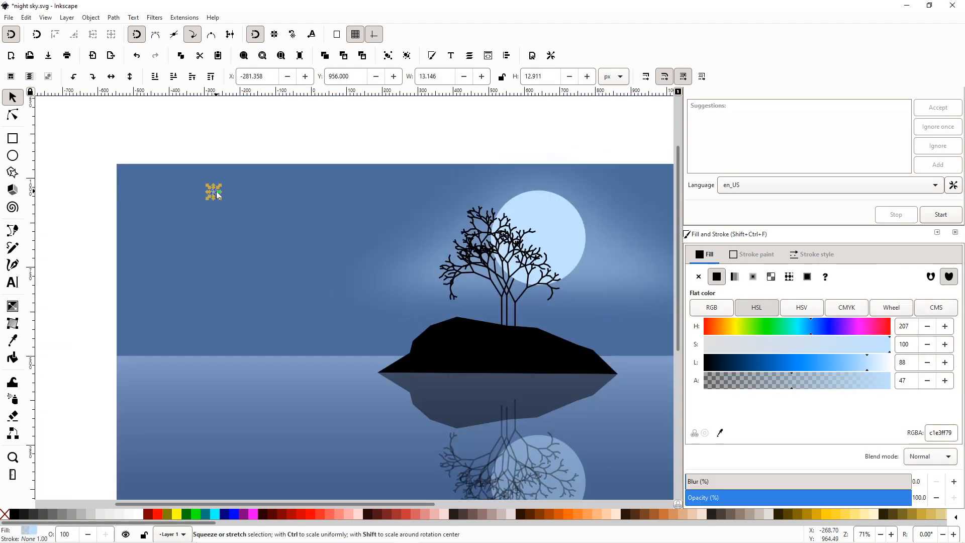
pyautogui.click(13, 400)
pyautogui.keyDown('ctrl'); pyautogui.scroll(-3, 233, 285); pyautogui.keyUp('ctrl')
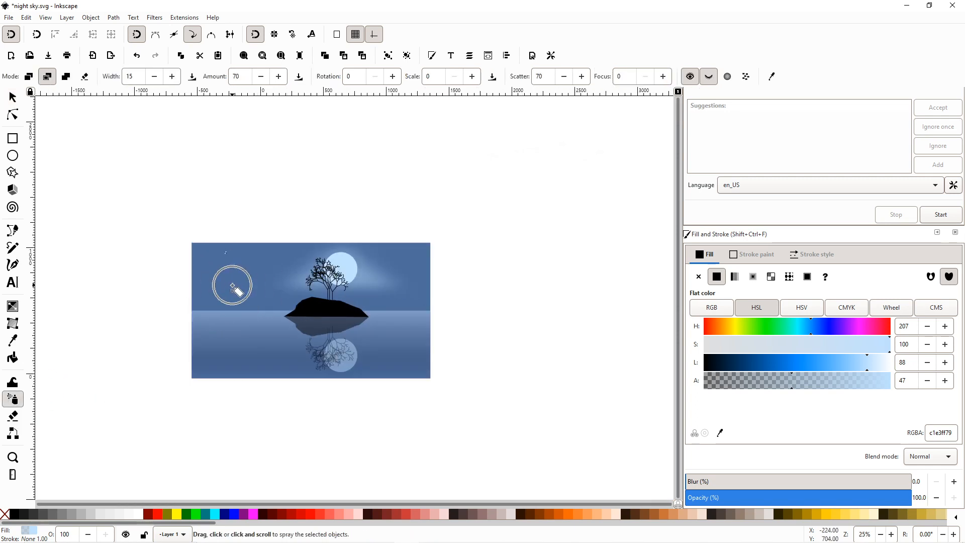
pyautogui.keyDown('ctrl'); pyautogui.scroll(1, 233, 285); pyautogui.keyUp('ctrl')
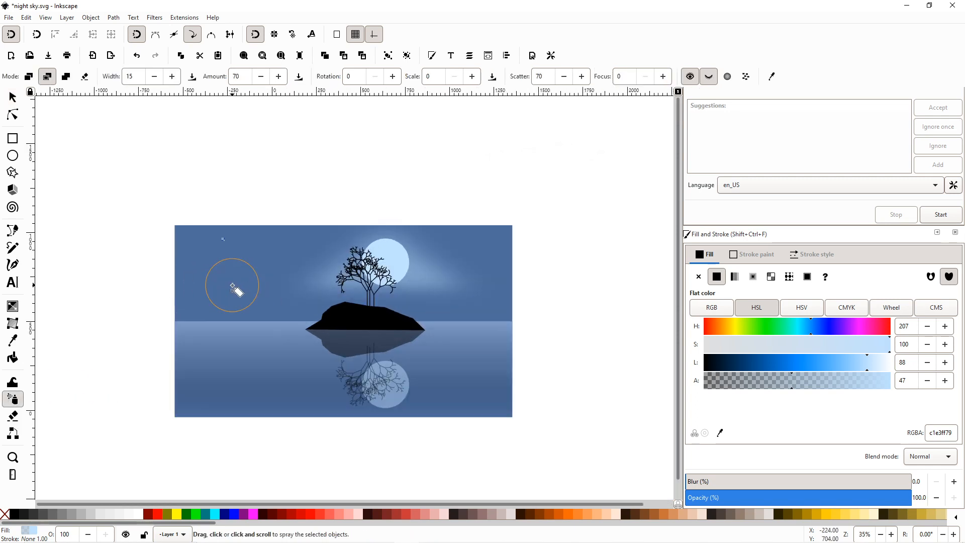
pyautogui.click(201, 263)
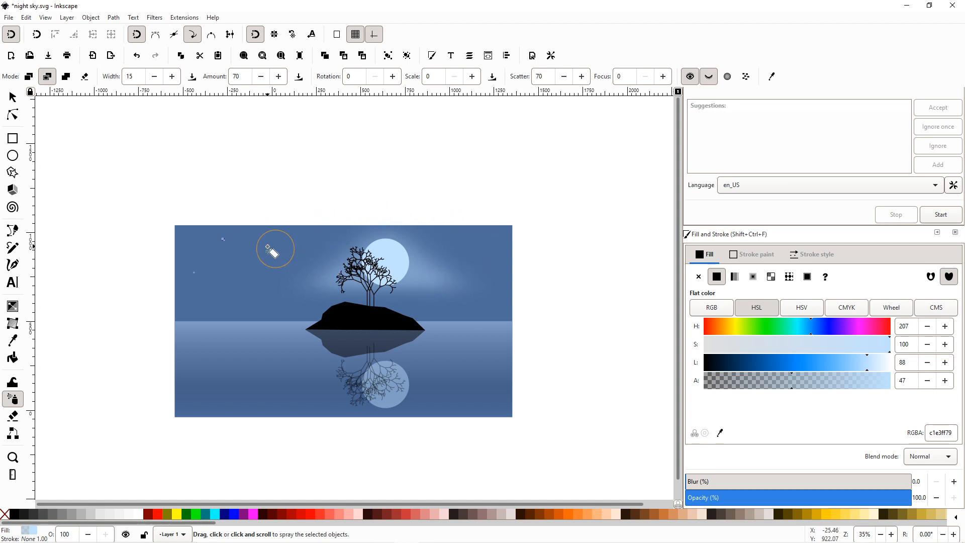
pyautogui.click(248, 258)
pyautogui.click(309, 251)
pyautogui.click(446, 237)
pyautogui.click(496, 251)
pyautogui.click(497, 251)
# - Spray scattered star copies over the water on both sides of the reflections and deselect the source star
pyautogui.click(479, 385)
pyautogui.click(453, 398)
pyautogui.click(426, 390)
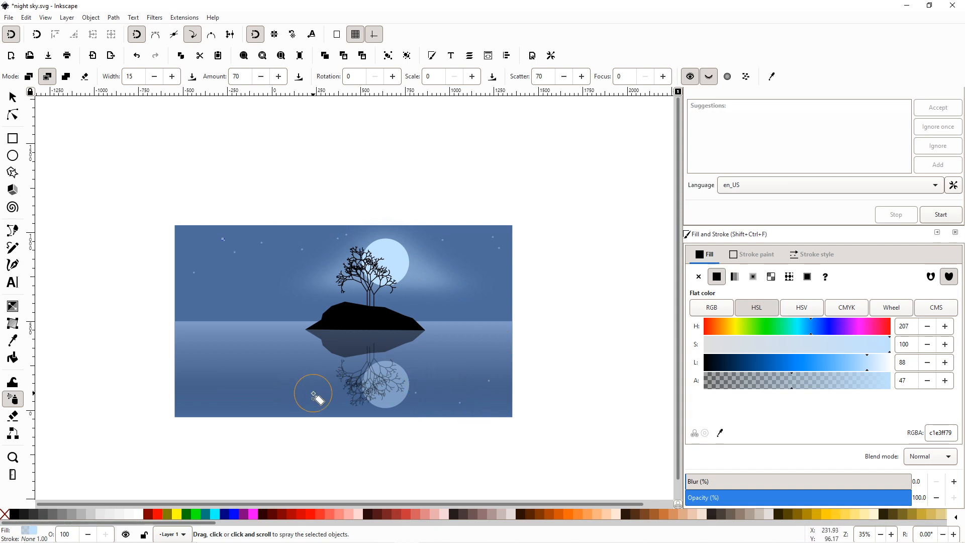
pyautogui.click(316, 396)
pyautogui.moveTo(276, 377)
pyautogui.mouseDown()
pyautogui.moveTo(204, 394)
pyautogui.moveTo(265, 405)
pyautogui.moveTo(252, 402)
pyautogui.mouseUp()
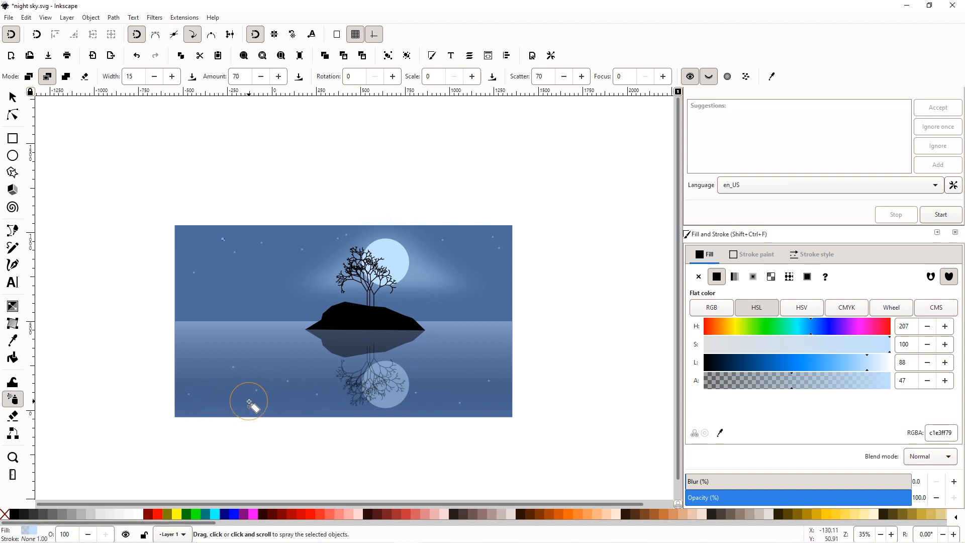
pyautogui.click(13, 96)
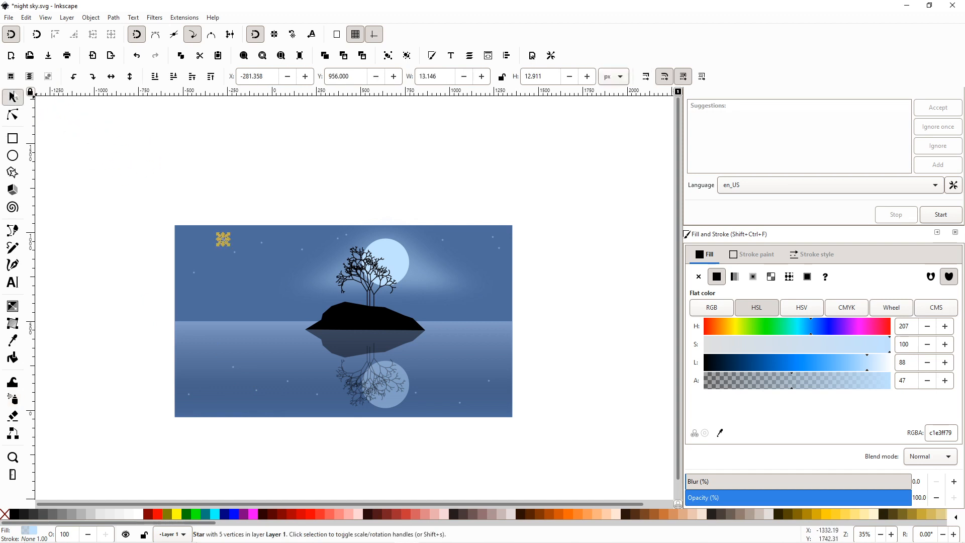
pyautogui.click(158, 142)
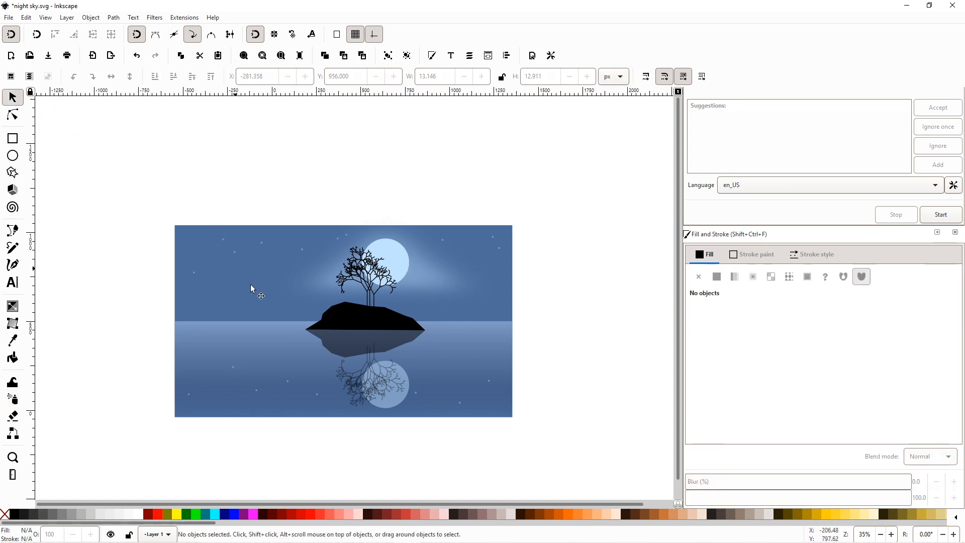
# - Apply a linear gradient to the hill, running vertically from near its crest to just below its base
pyautogui.click(355, 322)
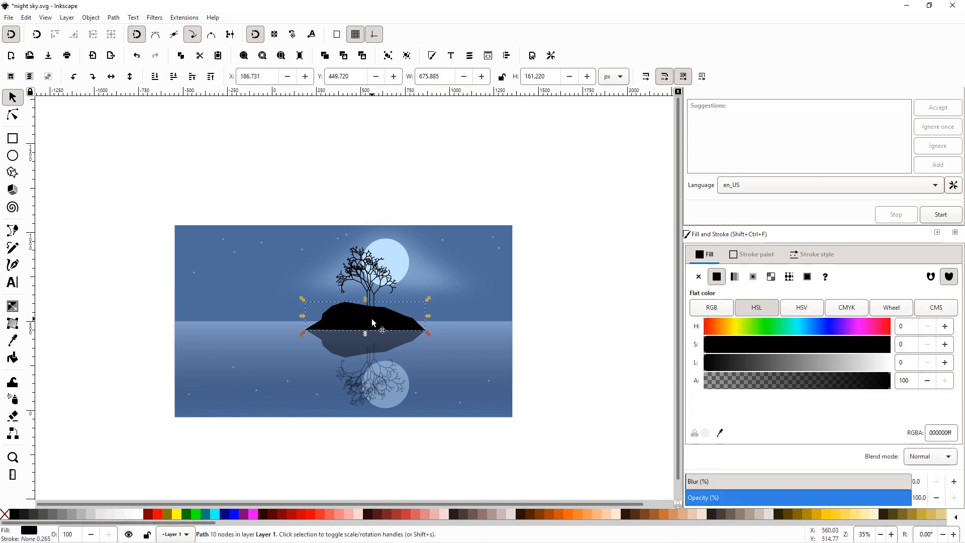
pyautogui.scroll(2, 372, 323)
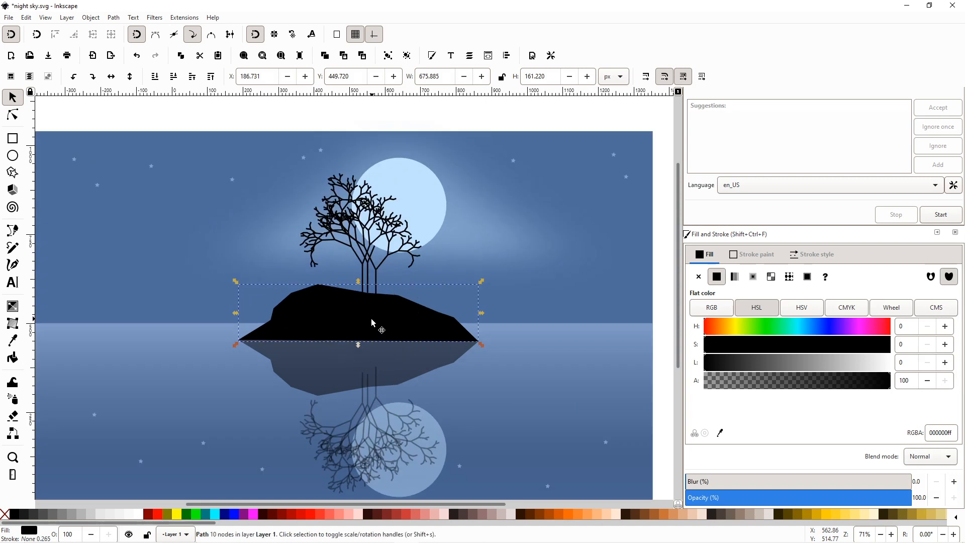
pyautogui.click(11, 308)
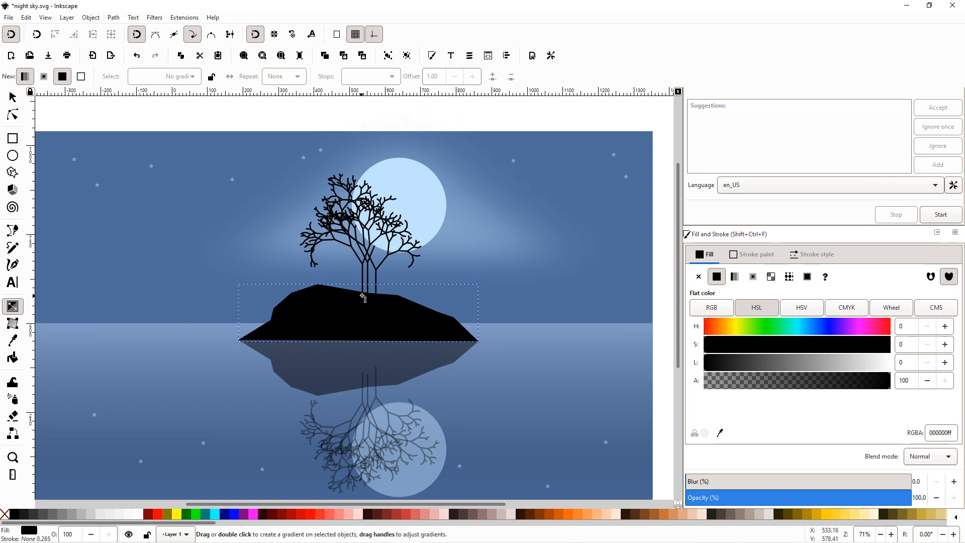
pyautogui.moveTo(363, 294); pyautogui.dragTo(365, 351)
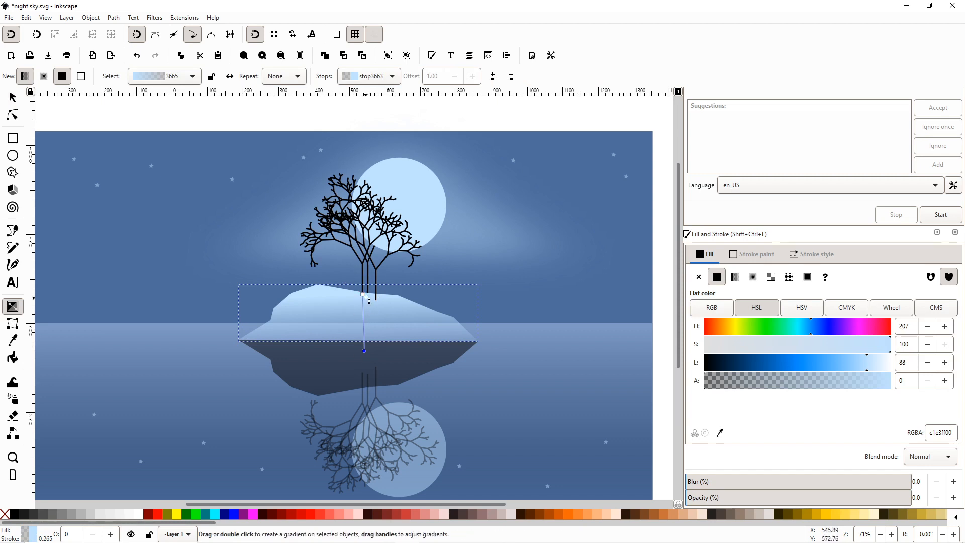
pyautogui.moveTo(364, 295)
pyautogui.mouseDown()
pyautogui.moveTo(389, 310)
pyautogui.moveTo(401, 340)
pyautogui.mouseUp()
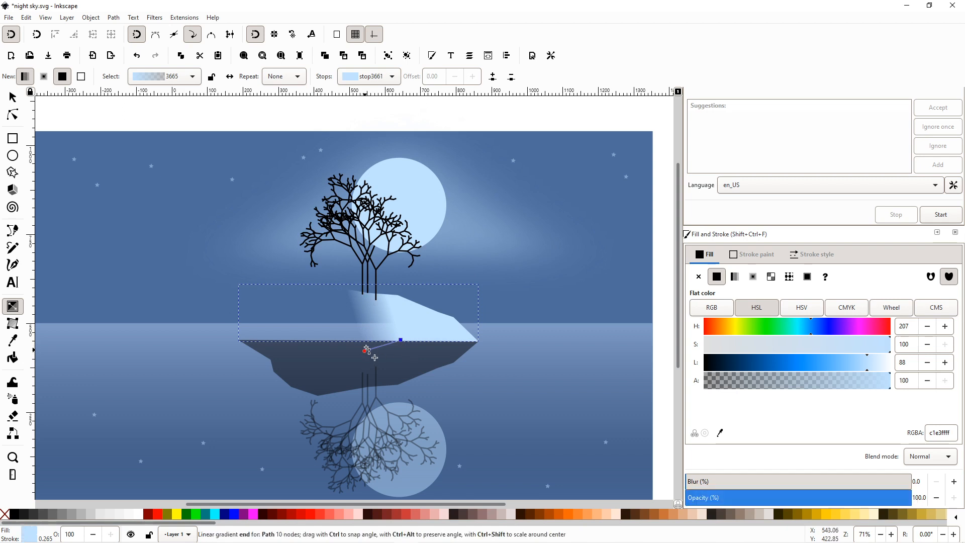
pyautogui.moveTo(378, 306); pyautogui.dragTo(406, 286)
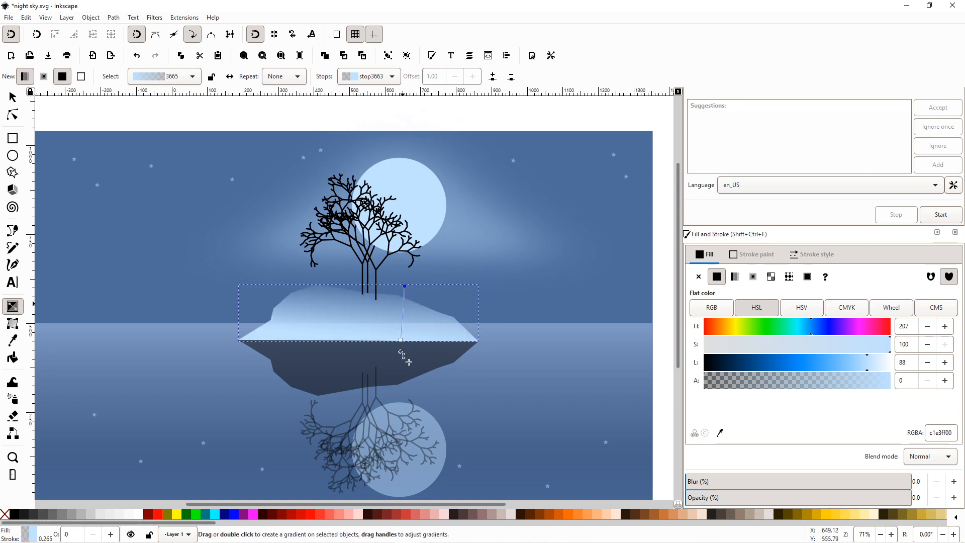
pyautogui.moveTo(401, 342); pyautogui.dragTo(406, 351)
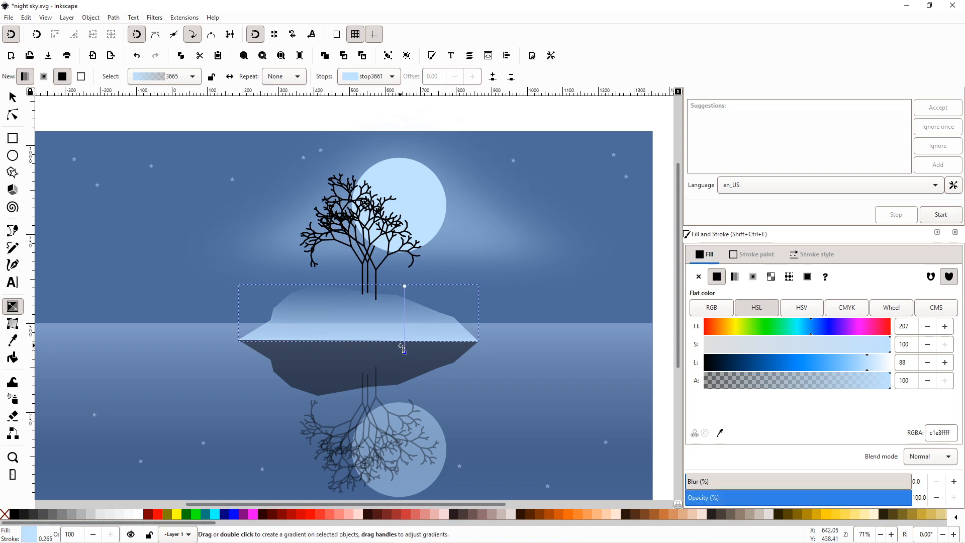
pyautogui.press('Escape')
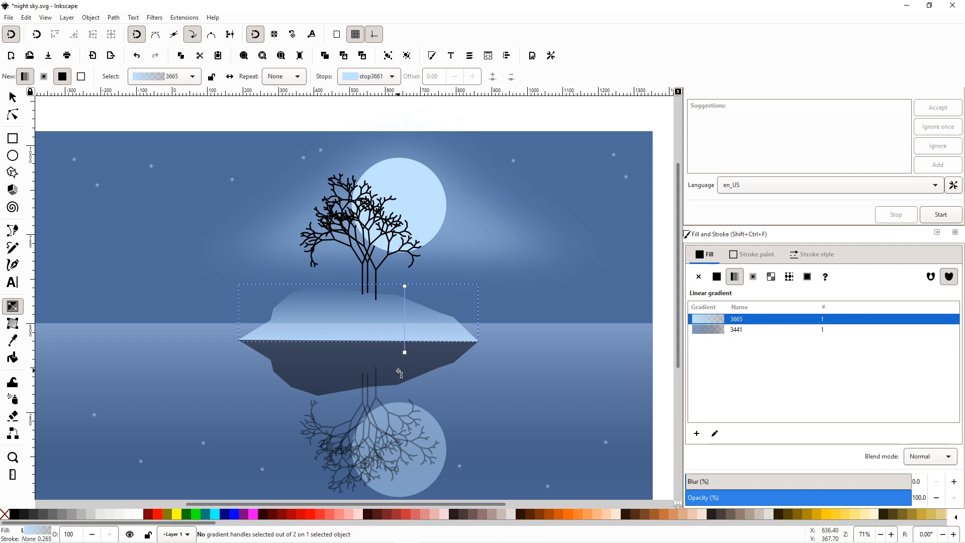
pyautogui.press('Escape')
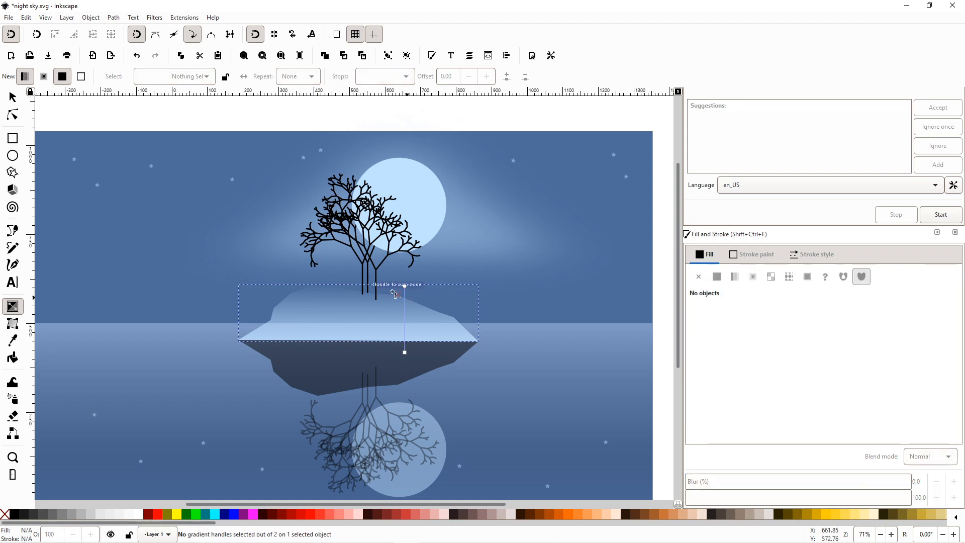
# - Shift the upper end of the hill's gradient slightly down and make that stop black
pyautogui.click(406, 322)
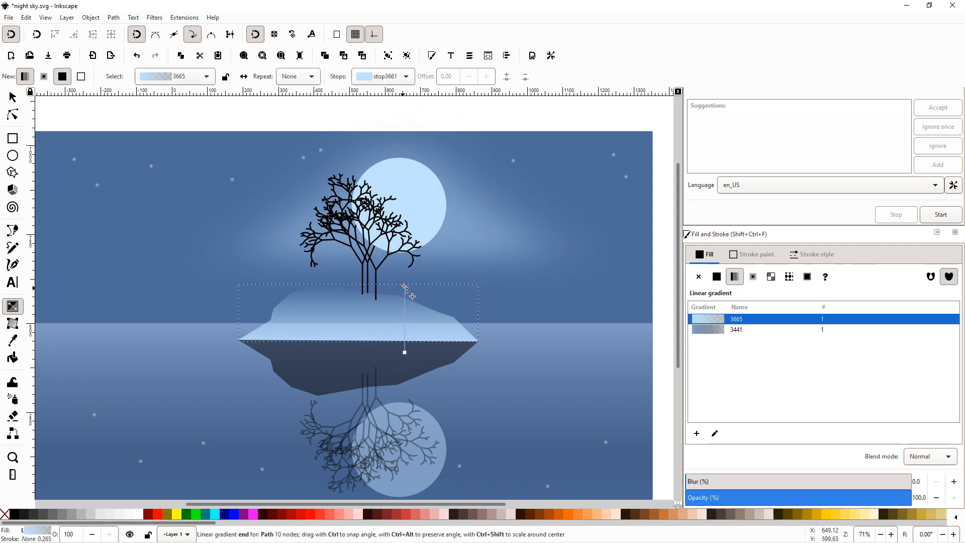
pyautogui.moveTo(408, 290); pyautogui.dragTo(413, 299)
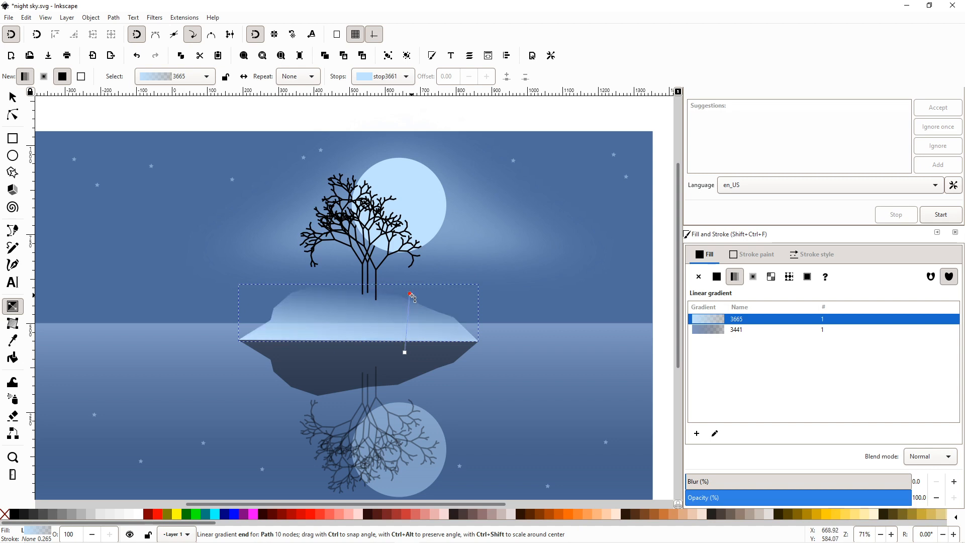
pyautogui.click(408, 292)
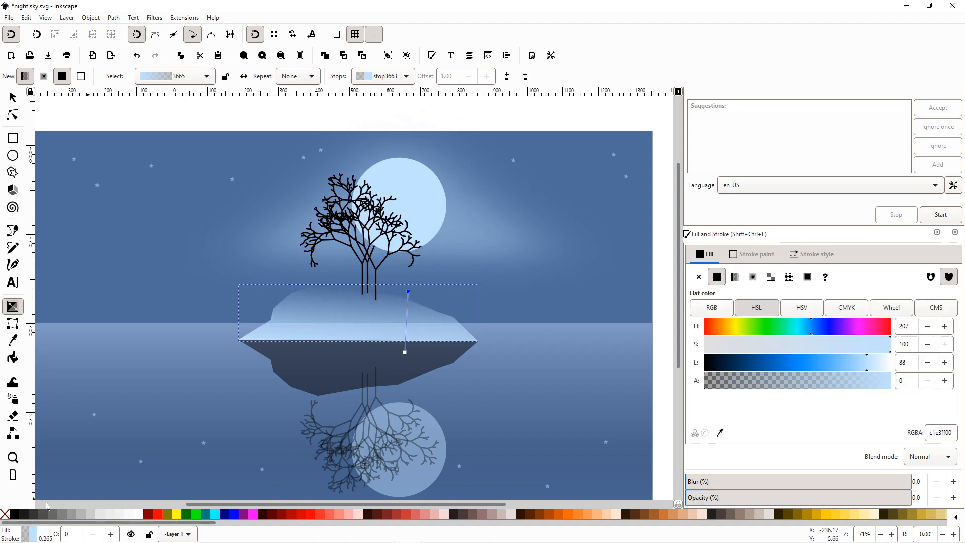
pyautogui.click(14, 516)
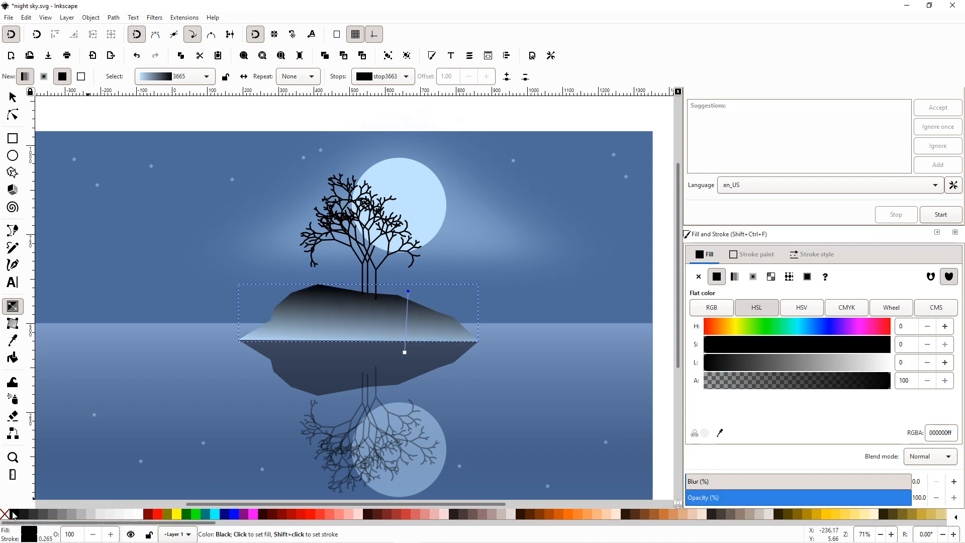
# - Colour the hill gradient's lower stop tan (deaa87) and extend that end straight down past the hill's reflection
pyautogui.click(406, 354)
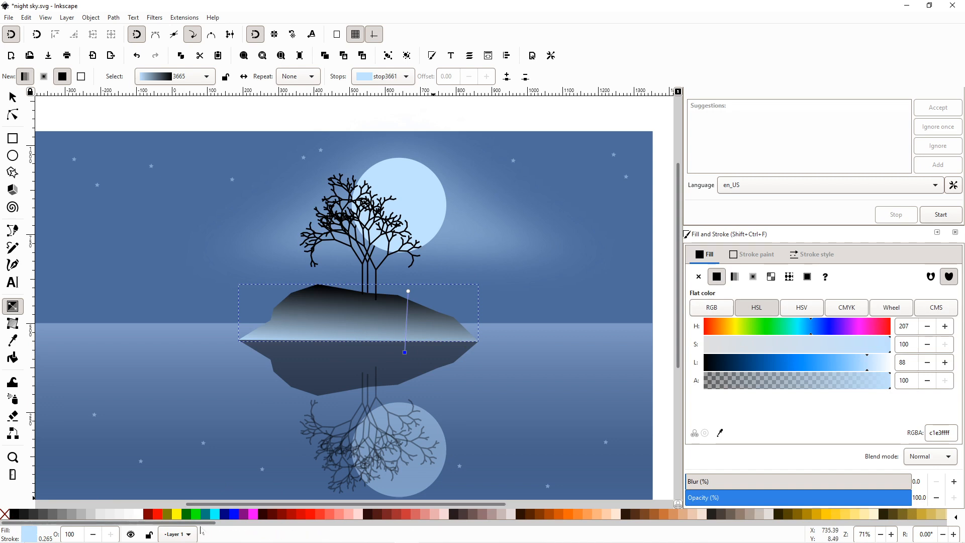
pyautogui.moveTo(201, 531); pyautogui.dragTo(274, 532)
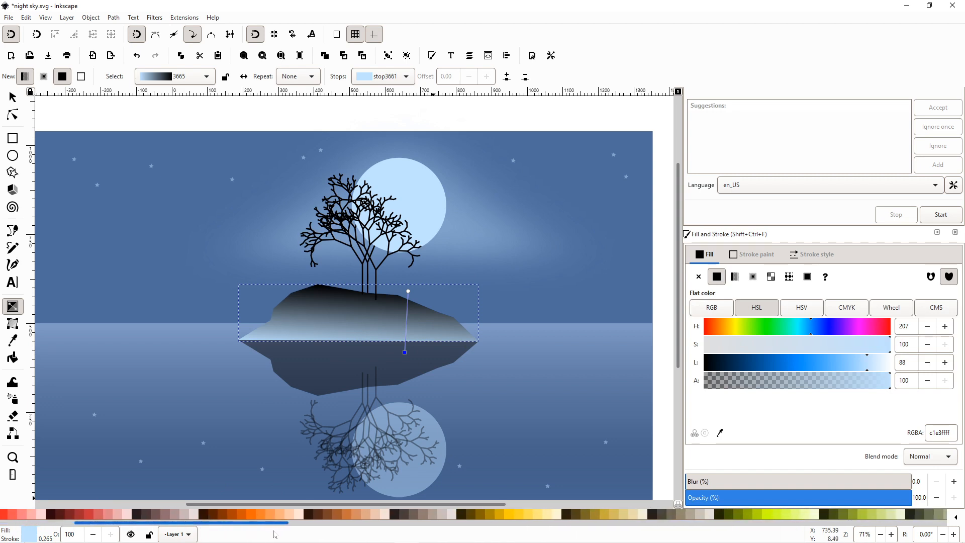
pyautogui.click(347, 510)
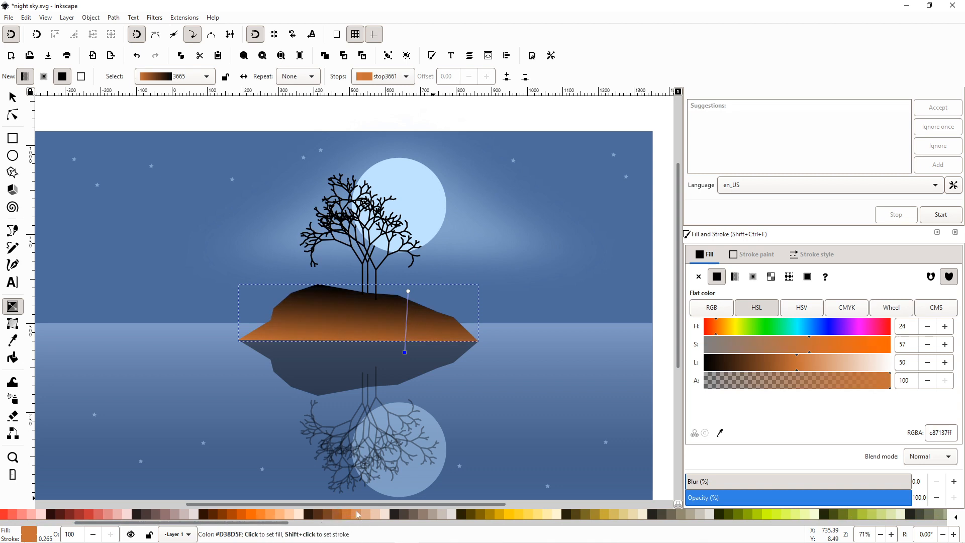
pyautogui.click(363, 511)
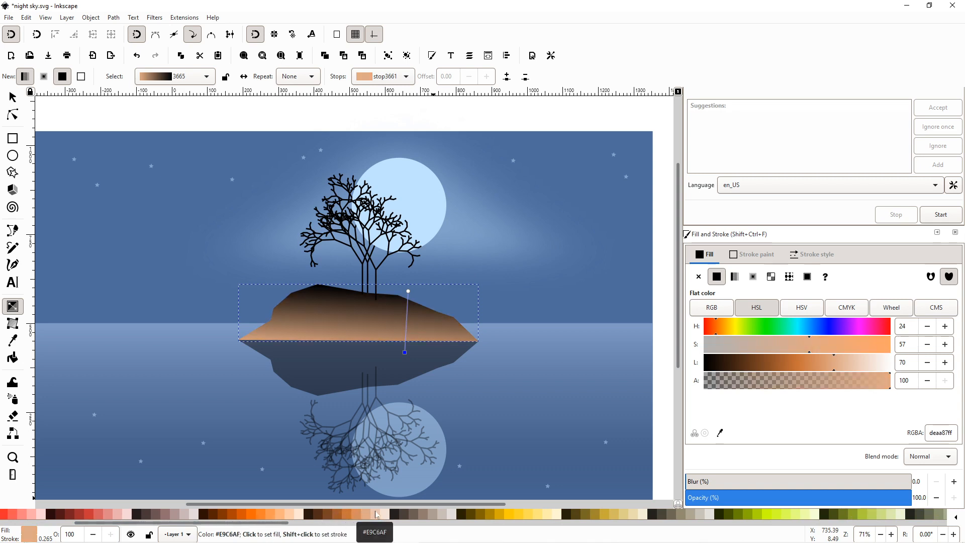
pyautogui.click(376, 513)
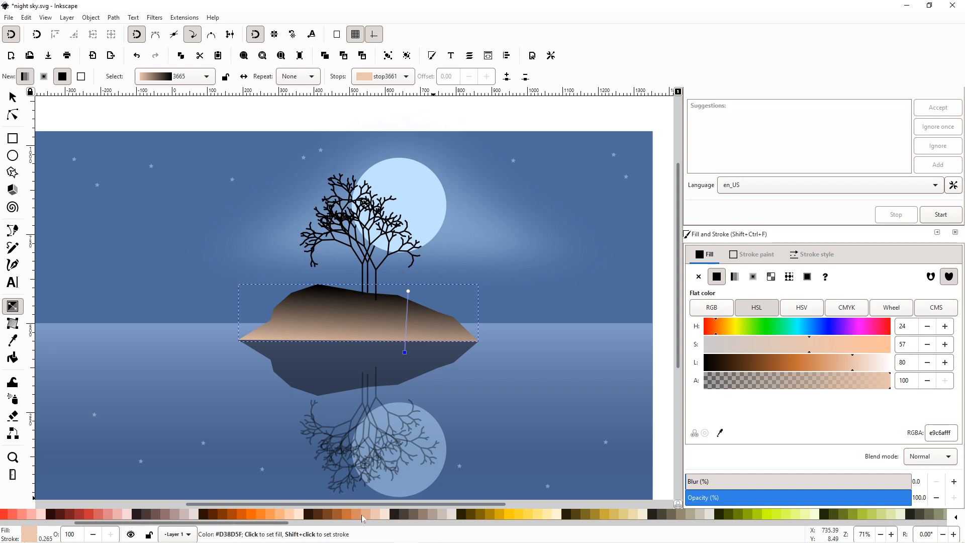
pyautogui.click(364, 514)
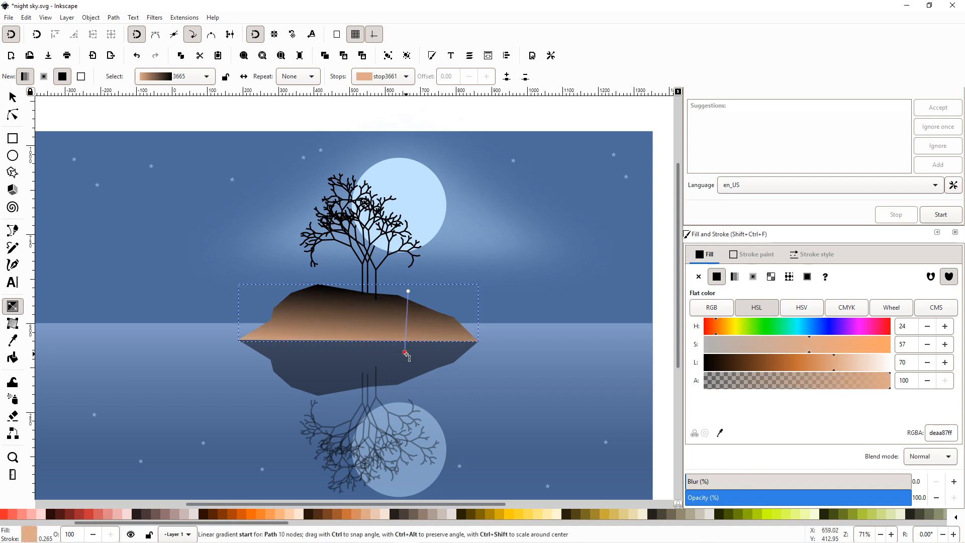
pyautogui.moveTo(406, 354); pyautogui.dragTo(412, 399)
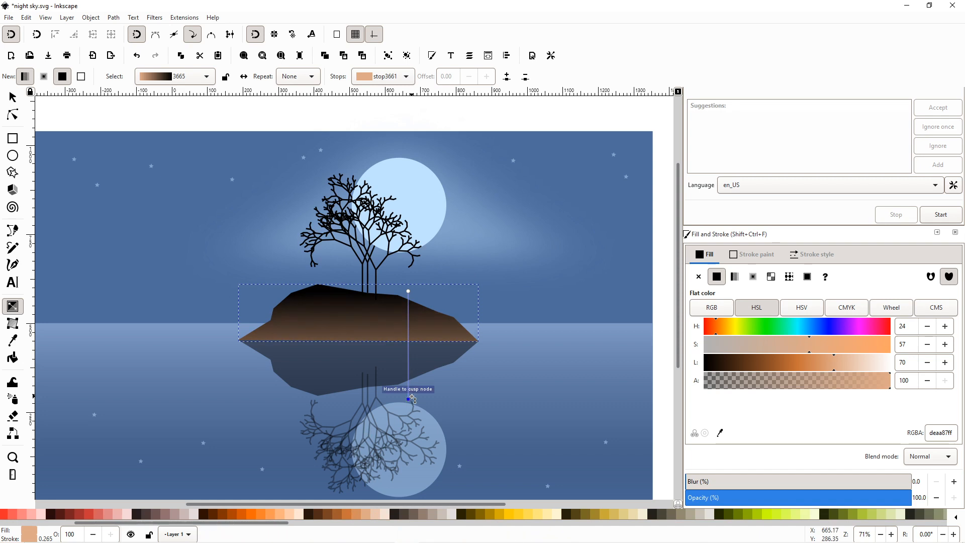
# - Select all objects of the landscape and group them
pyautogui.click(13, 97)
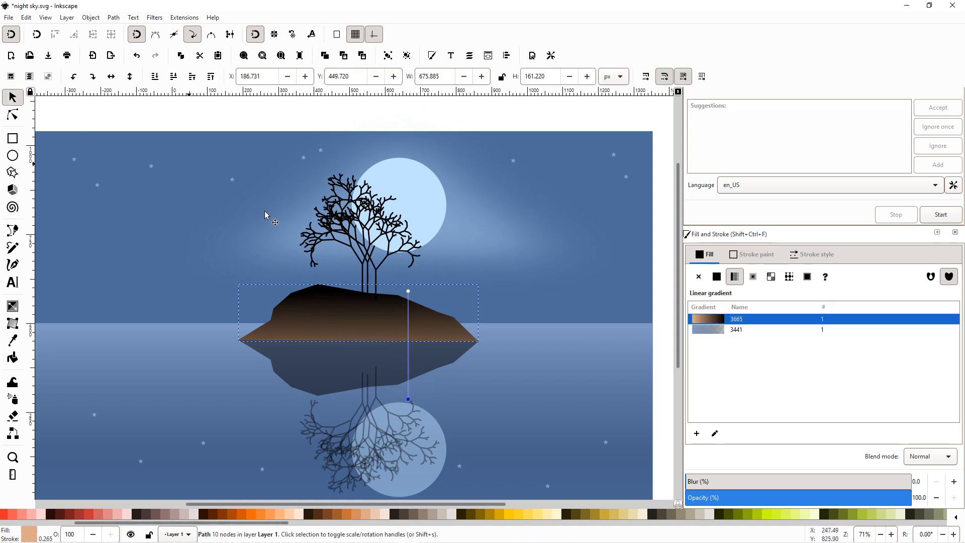
pyautogui.keyDown('ctrl'); pyautogui.scroll(-2, 269, 214); pyautogui.keyUp('ctrl')
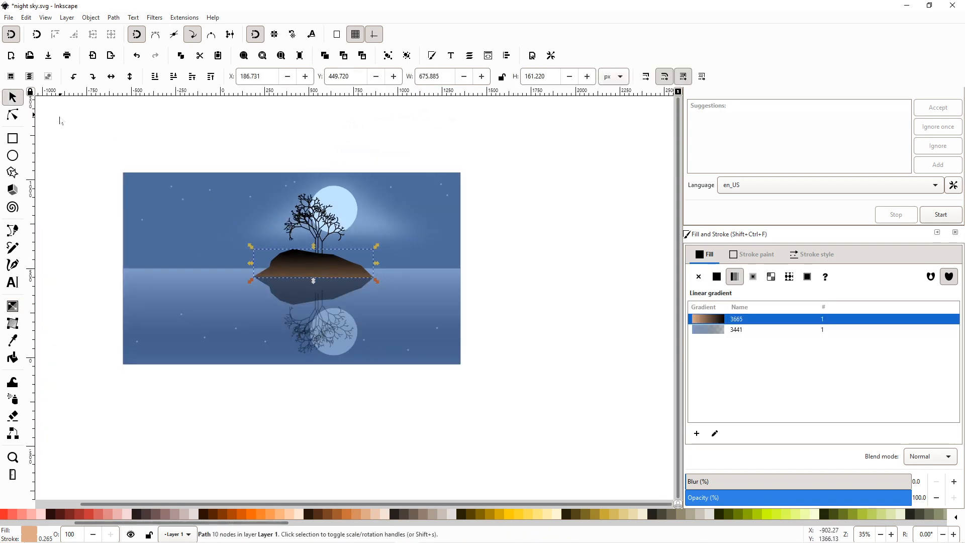
pyautogui.moveTo(60, 117); pyautogui.dragTo(561, 416)
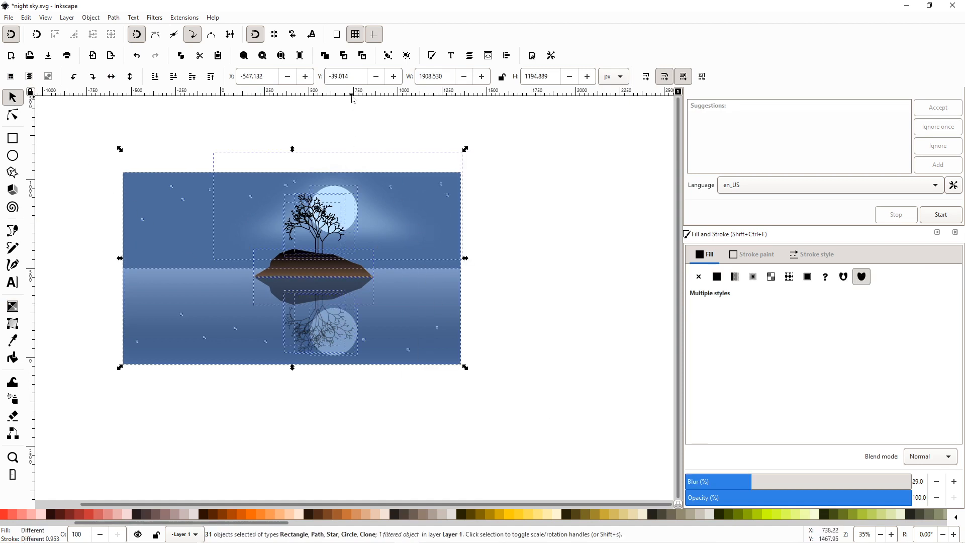
pyautogui.click(388, 55)
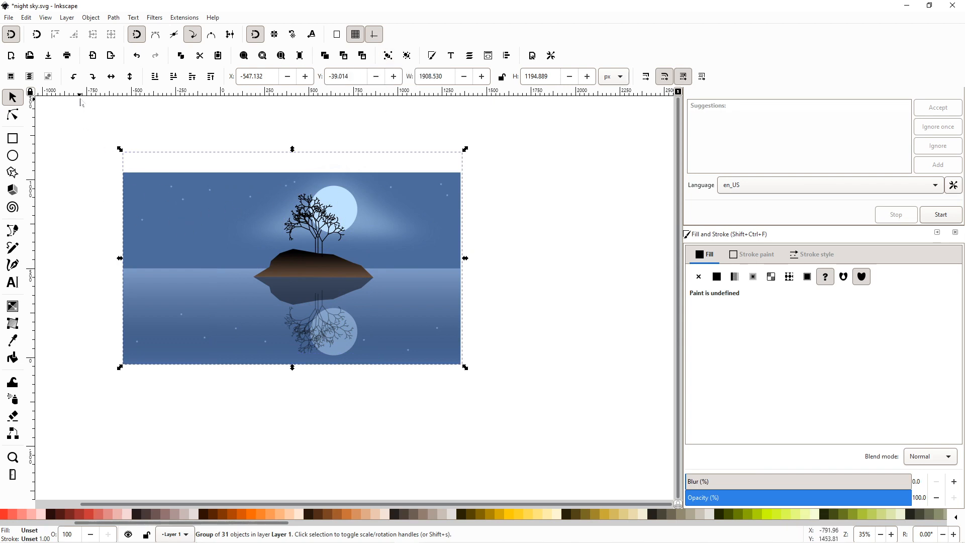
# - Select the grouped landscape and open the PNG export settings for the selection
pyautogui.click(92, 161)
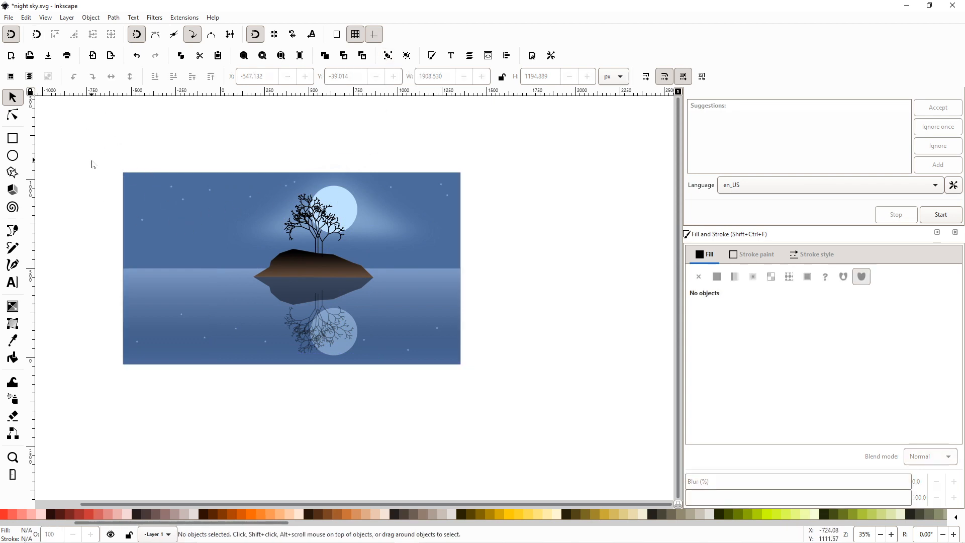
pyautogui.click(141, 189)
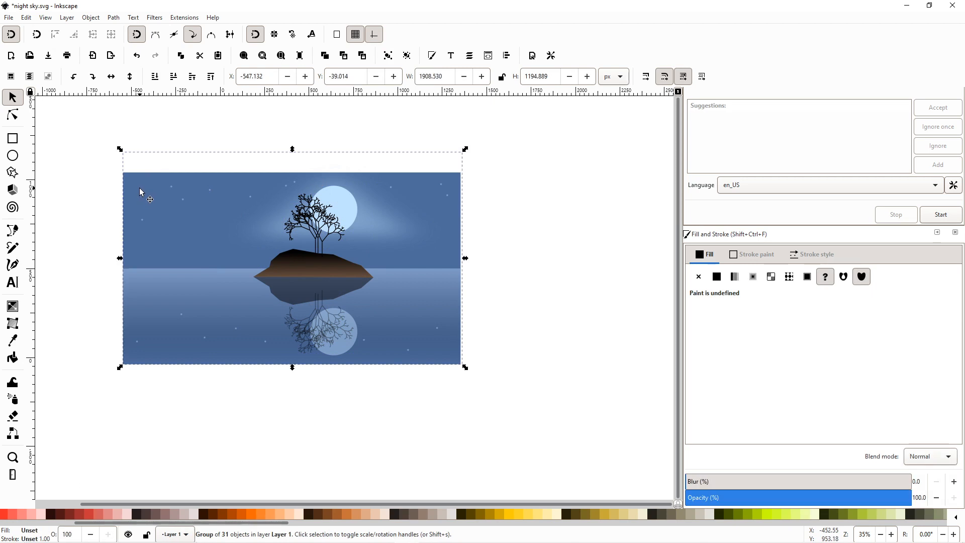
pyautogui.click(8, 18)
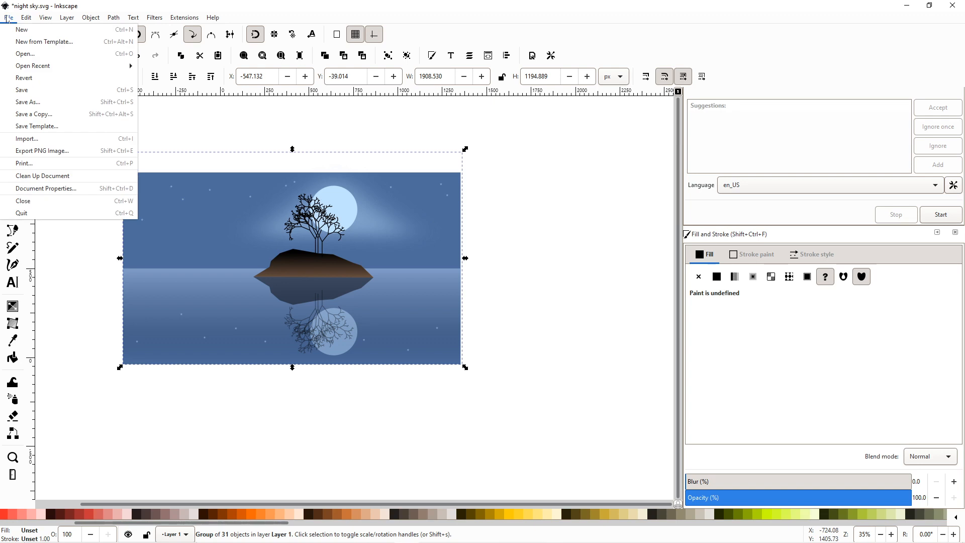
pyautogui.click(35, 149)
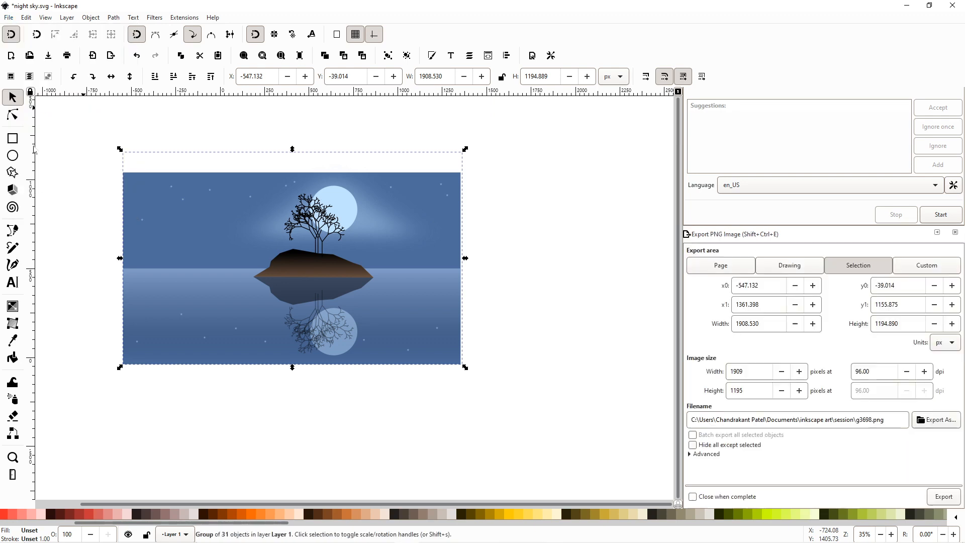
# - Export the selected landscape group as a PNG named night sky in the session folder, with the export settings closing when complete
pyautogui.click(942, 426)
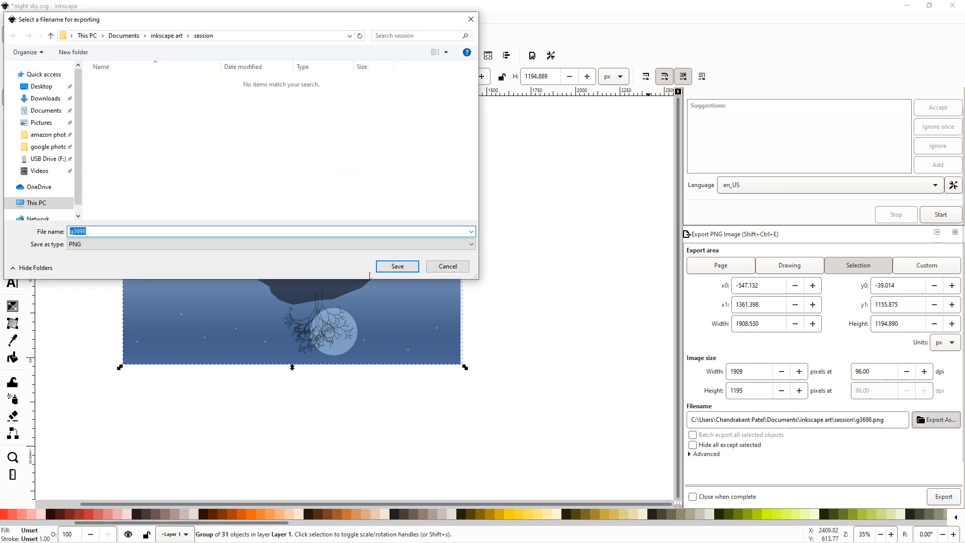
pyautogui.press('BackSpace')
pyautogui.write('night')
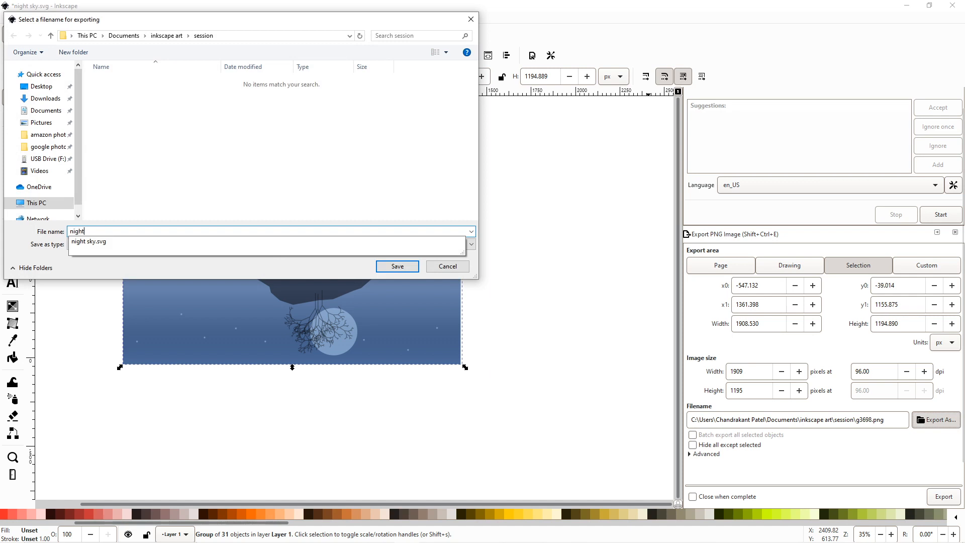
pyautogui.write(' sky')
pyautogui.click(408, 267)
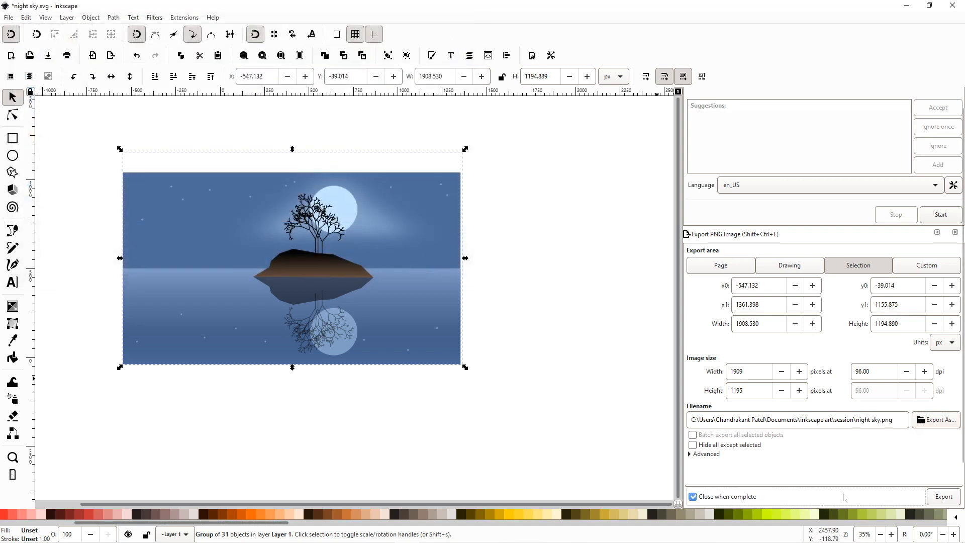
pyautogui.click(942, 497)
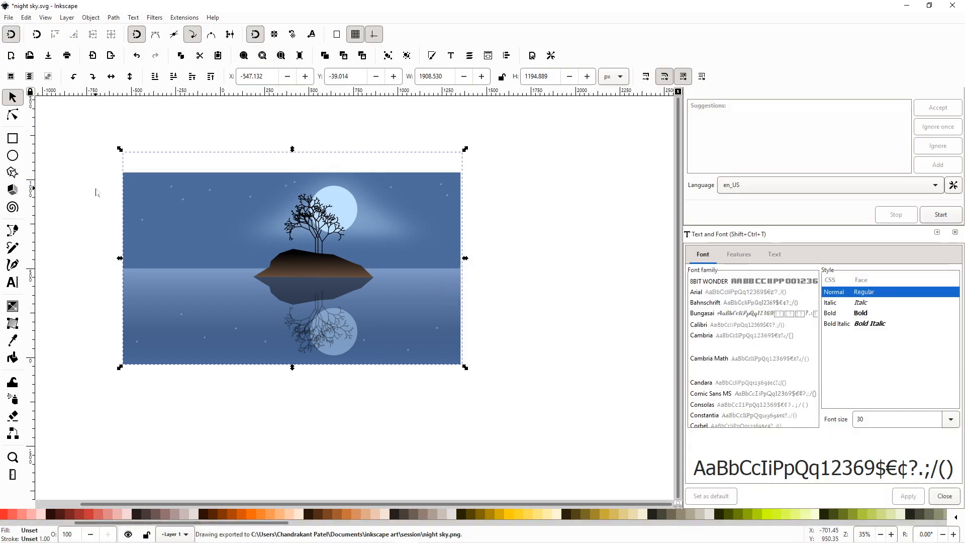
pyautogui.keyDown('ctrl'); pyautogui.scroll(-1, 96, 192); pyautogui.keyUp('ctrl')
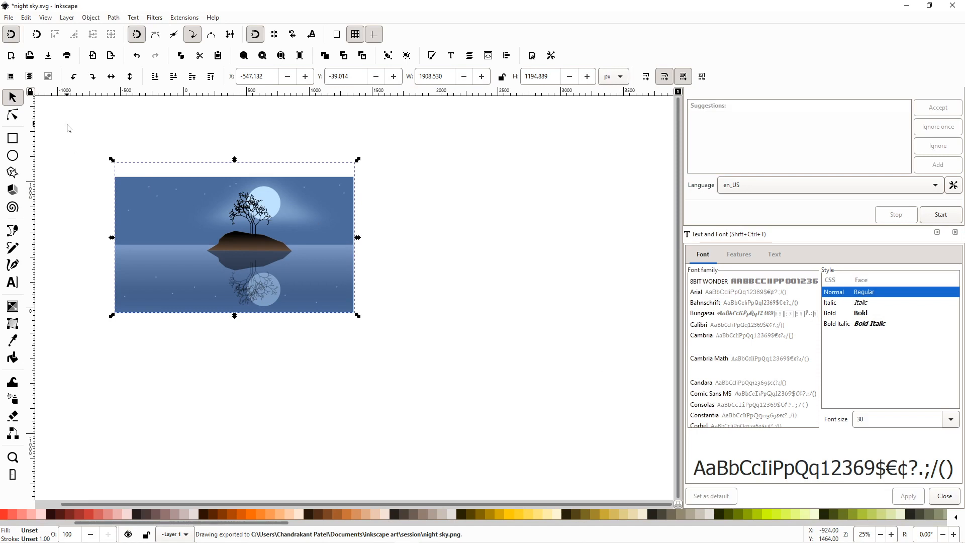